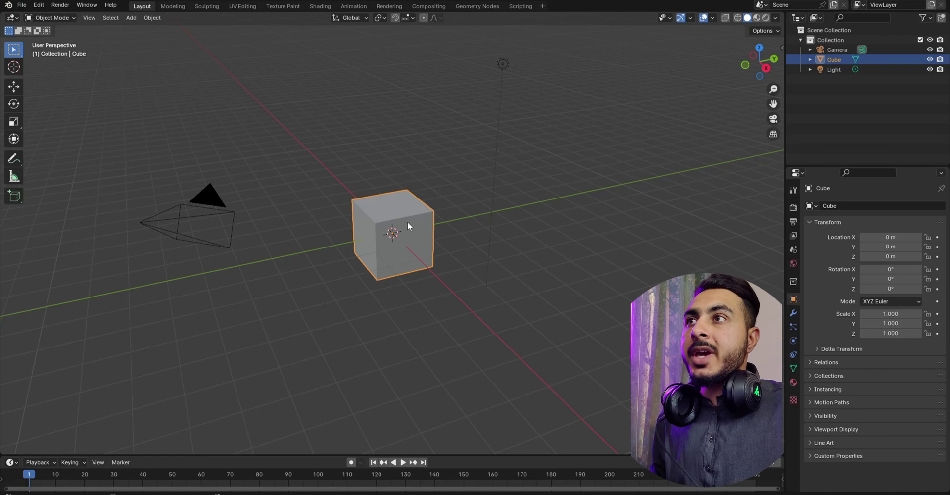
- Delete the default camera, cube and light from the scene
middle_drag(408, 221, 438, 216)
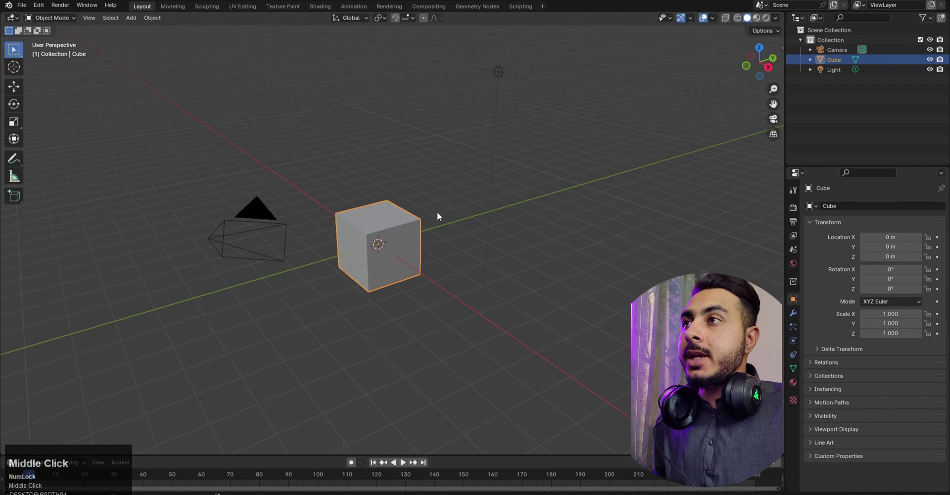
scroll(437, 216, down, 4)
drag(258, 95, 509, 337)
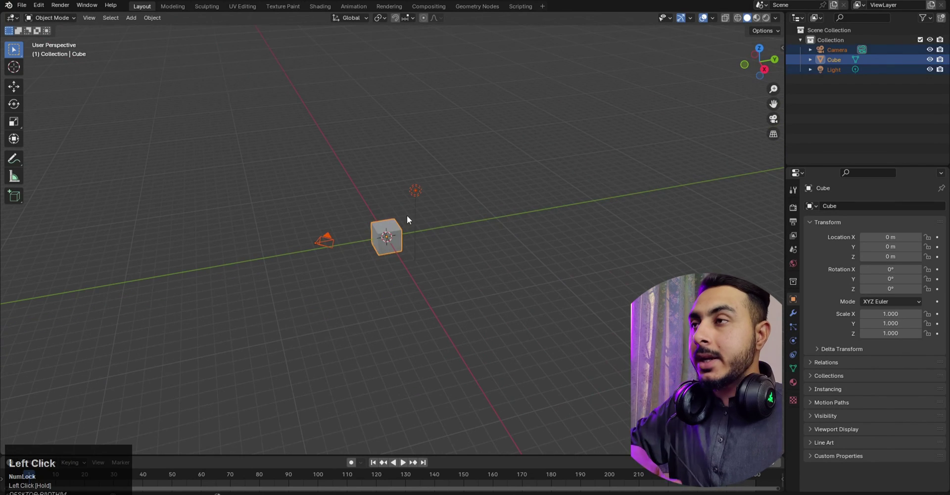
key(Delete)
- Add a Monkey mesh at the world origin
scroll(406, 218, up, 2)
middle_drag(411, 274, 405, 239)
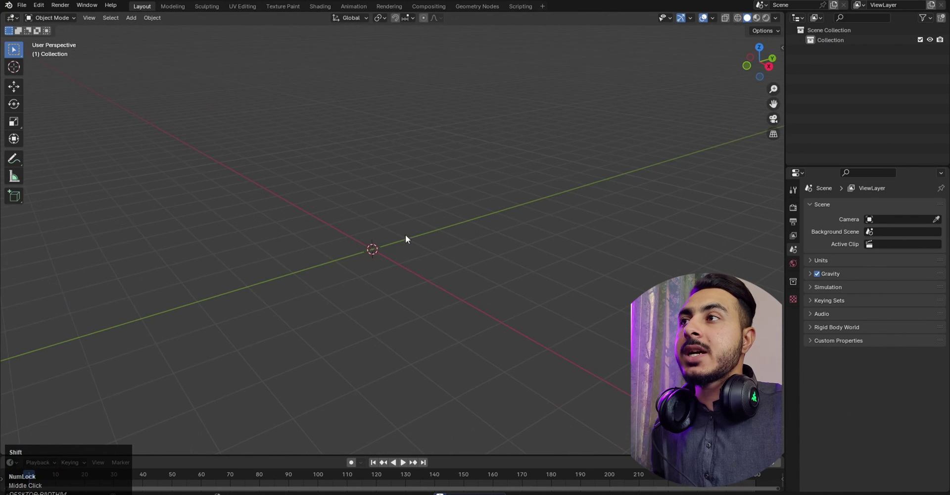
key(shift+a)
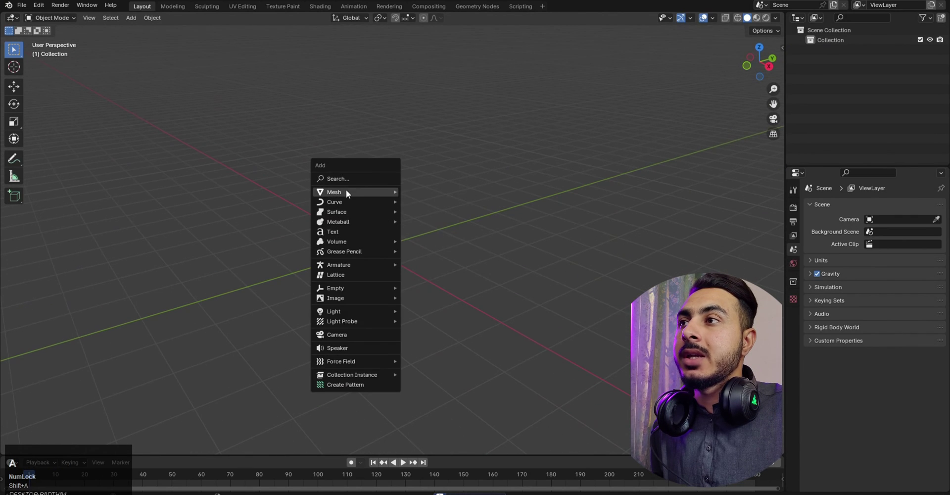
mouse_move(347, 192)
click(441, 284)
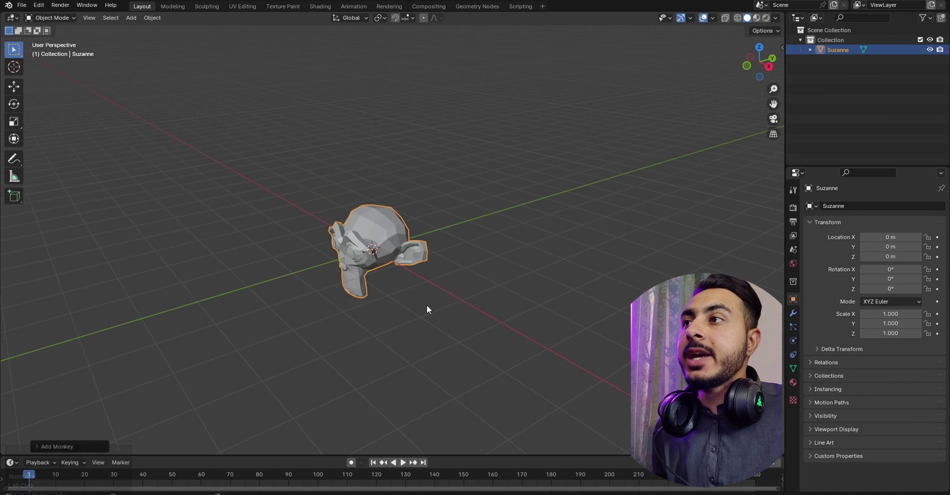
- Examine the monkey head from several angles, finishing with a close view of its face
scroll(376, 274, up, 2)
middle_drag(376, 274, 448, 248)
scroll(437, 291, up, 3)
scroll(418, 265, down, 3)
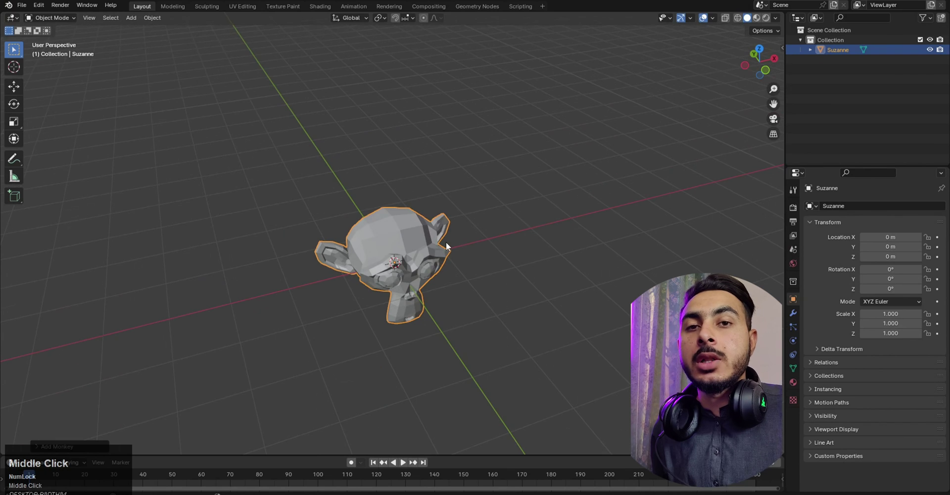
middle_drag(360, 266, 372, 275)
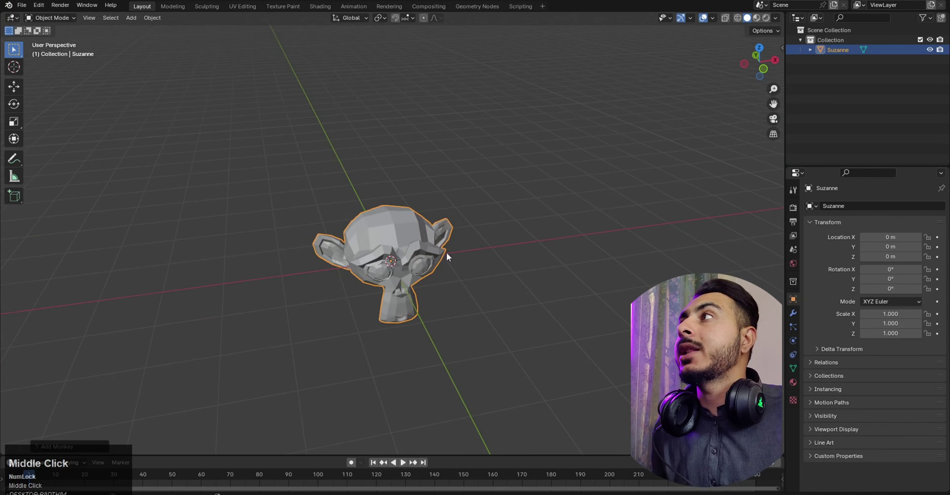
middle_drag(470, 249, 428, 230)
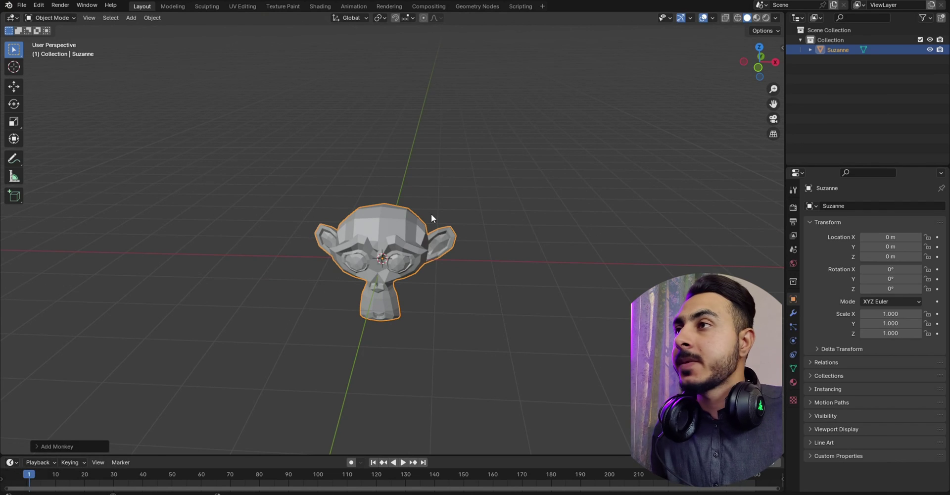
scroll(424, 246, up, 3)
scroll(423, 246, down, 3)
middle_drag(423, 249, 393, 230)
key(g)
right_click(404, 263)
scroll(393, 231, up, 2)
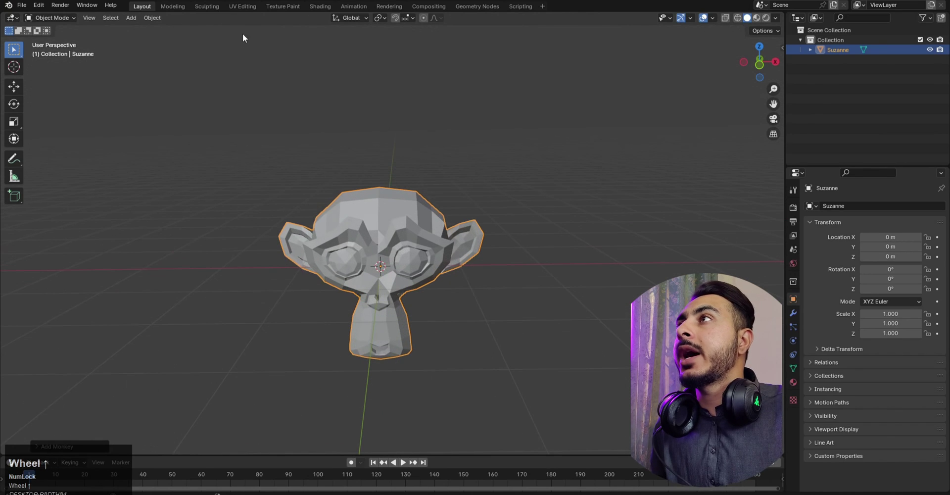
- Switch to the Texture Paint workspace and put the monkey into Vertex Paint mode
click(282, 6)
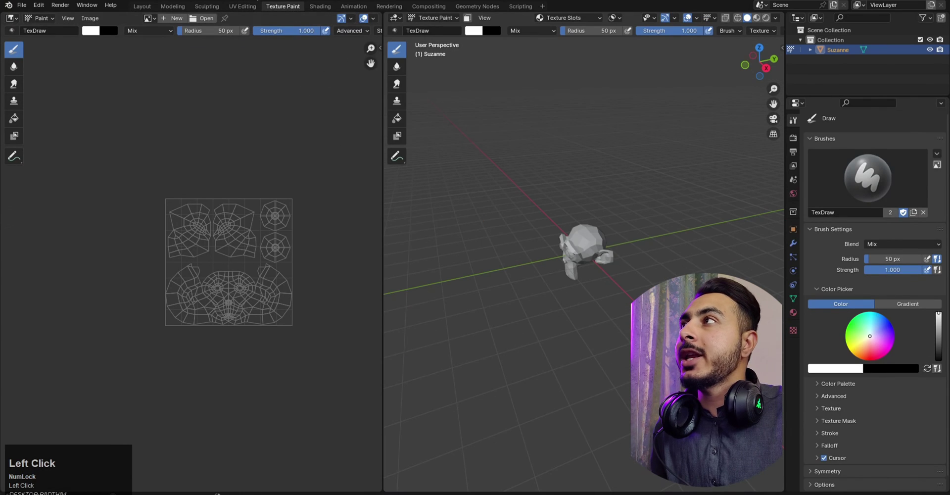
click(430, 19)
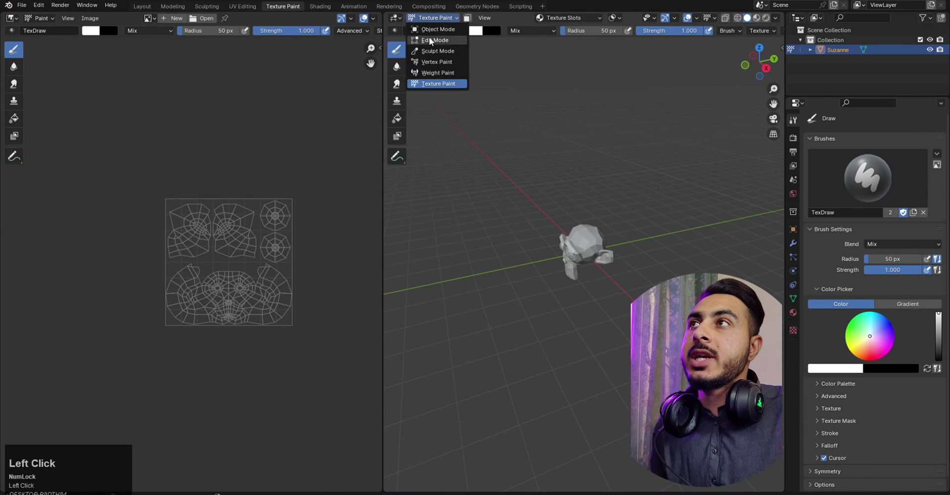
click(443, 61)
- Join the image editor area into the 3D viewport so that the monkey fills the enlarged view
right_click(382, 187)
click(352, 191)
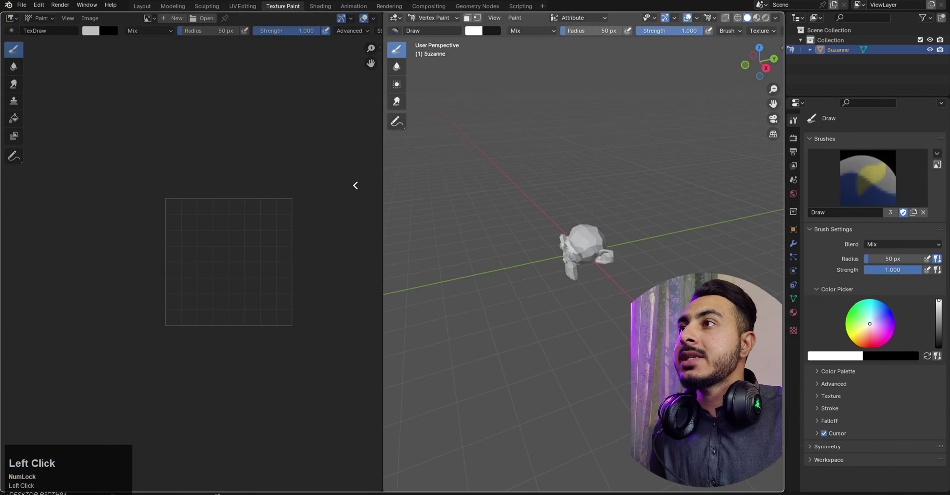
click(309, 187)
middle_drag(390, 207, 506, 226)
scroll(506, 225, up, 3)
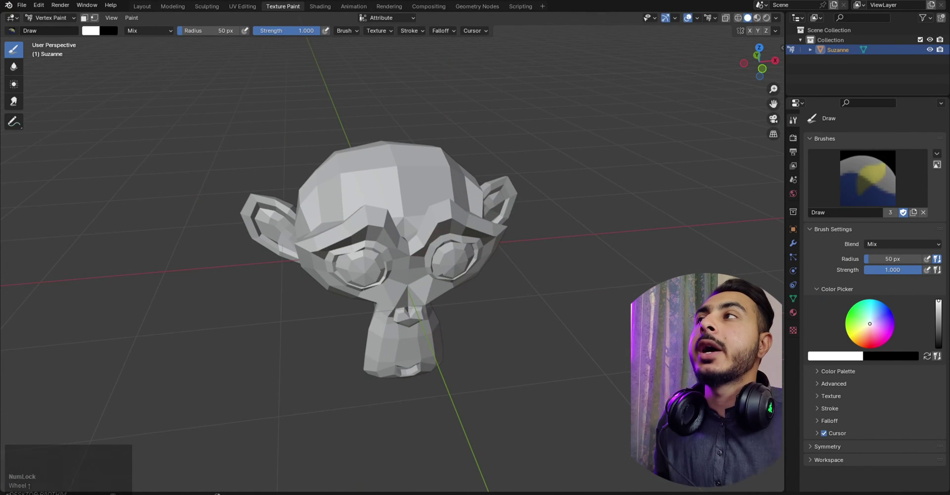
scroll(346, 205, down, 4)
middle_drag(347, 203, 343, 198)
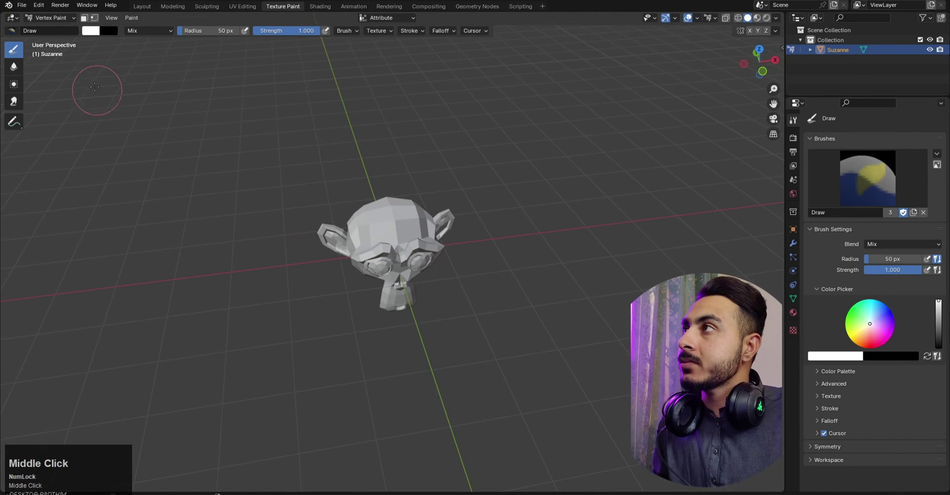
- Set the Draw brush colour to bright green with hue 0.362, saturation 1.000 and value 1.000
click(90, 30)
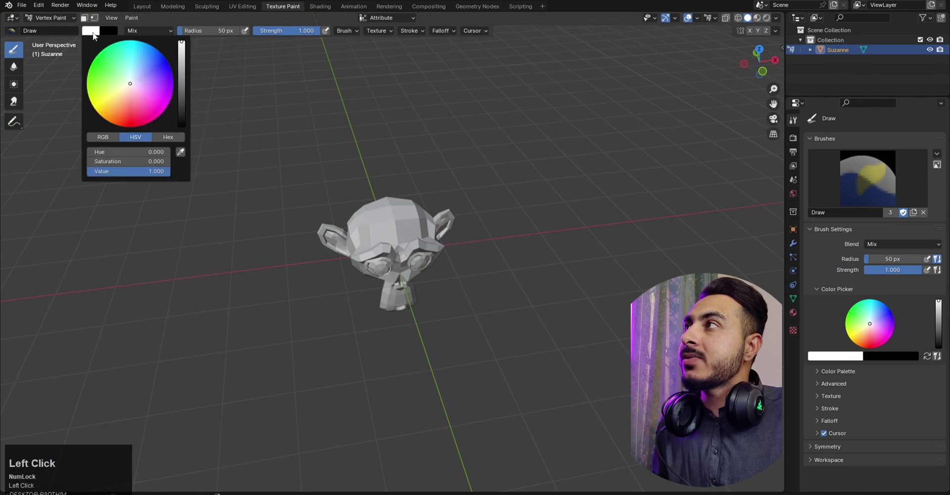
click(90, 31)
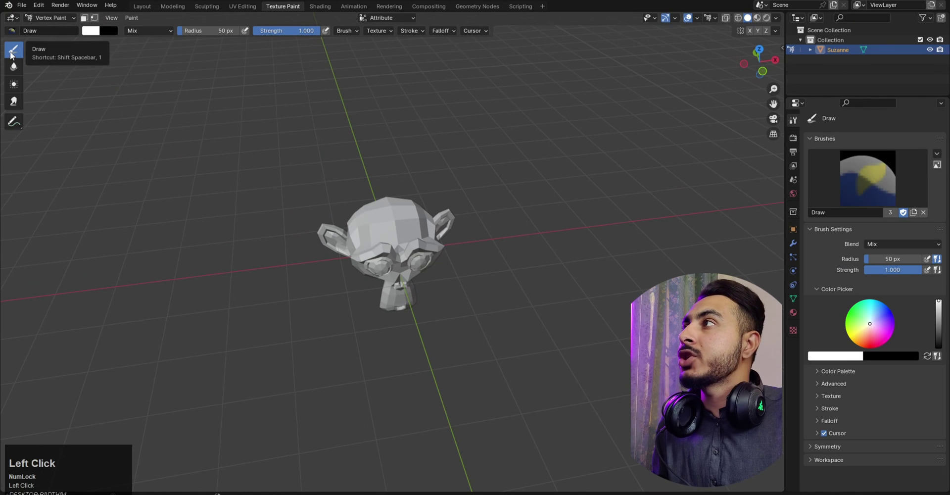
click(114, 90)
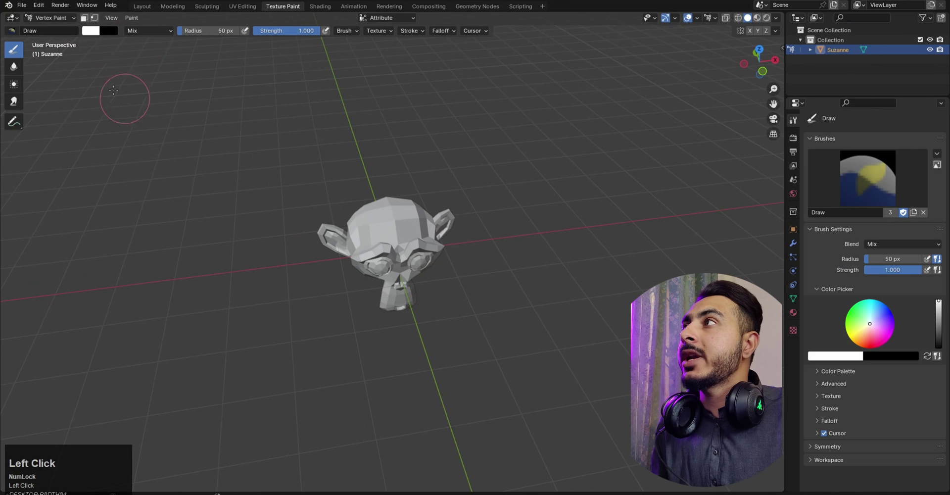
click(91, 31)
click(101, 57)
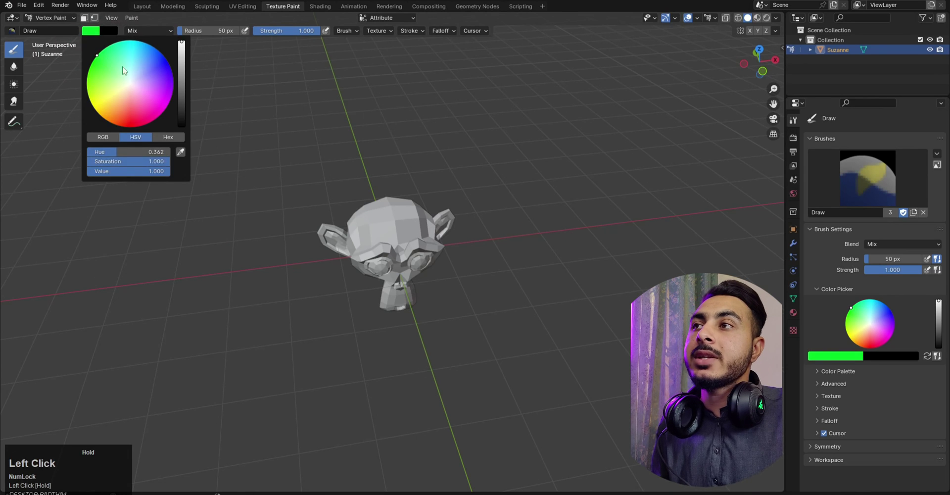
- Try painting green across the monkey's forehead, face and one ear with the 50 px brush, and undo it
scroll(396, 223, up, 3)
middle_drag(405, 193, 409, 226)
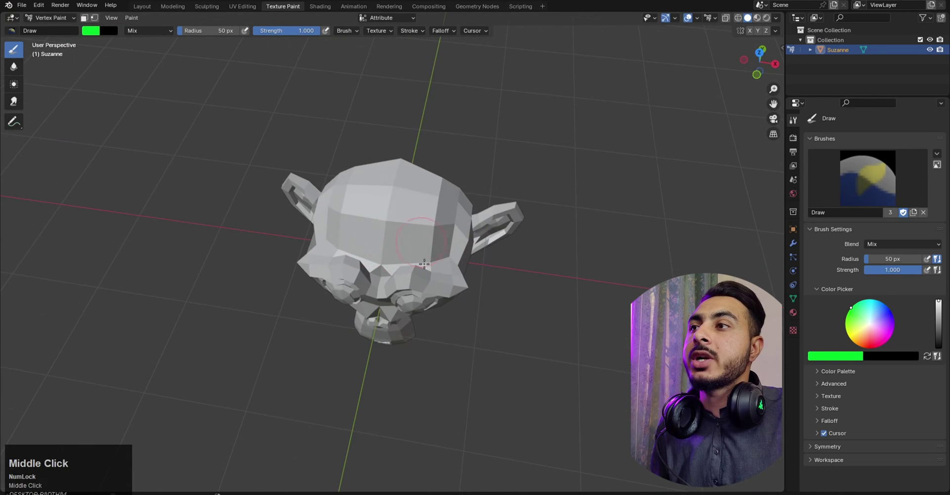
middle_drag(424, 264, 416, 232)
mouse_move(415, 232)
mouse_down()
mouse_move(382, 276)
mouse_move(350, 219)
mouse_move(277, 161)
mouse_up()
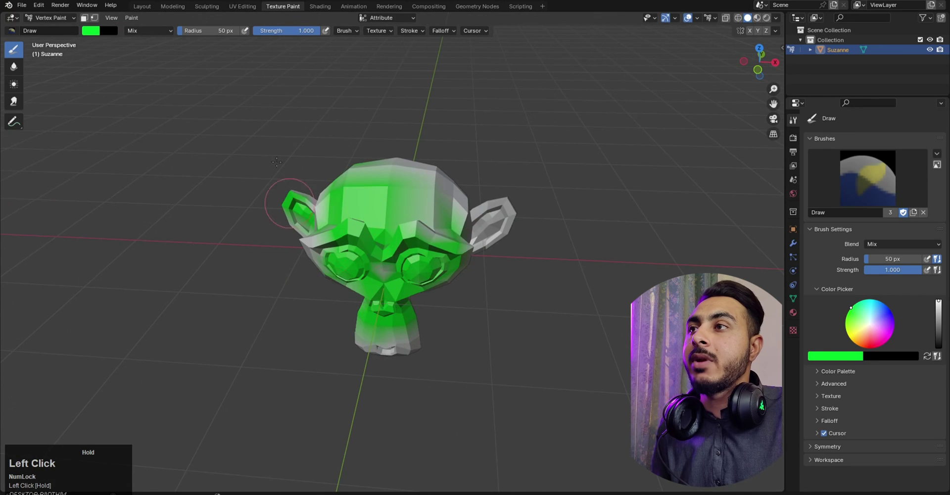
key(ctrl+z)
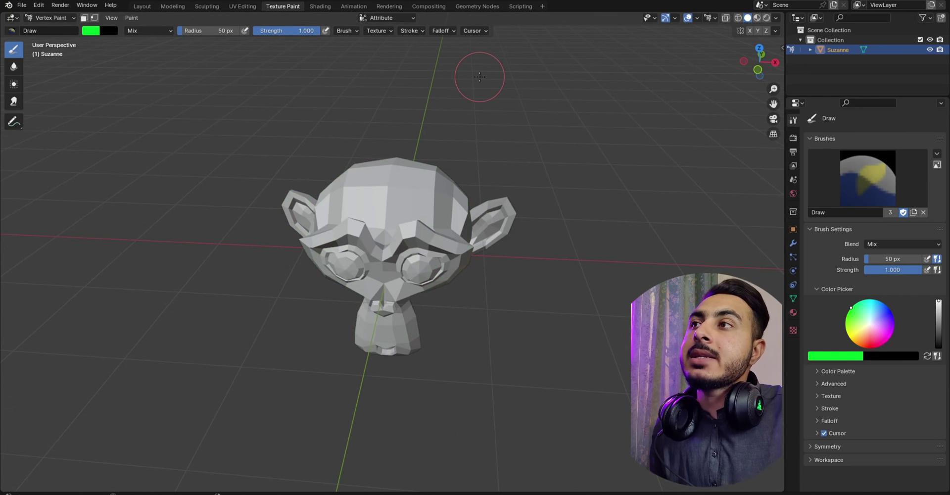
- Reduce the Draw brush radius to 17 px over a close view of the monkey's forehead
mouse_move(447, 197)
middle_down()
mouse_move(452, 233)
mouse_move(447, 218)
mouse_move(428, 232)
middle_up()
scroll(446, 219, up, 3)
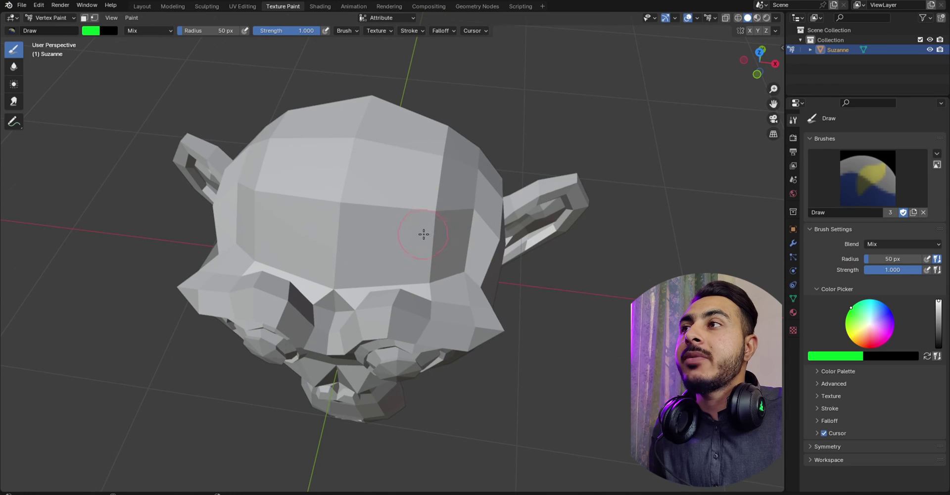
middle_drag(421, 232, 433, 257)
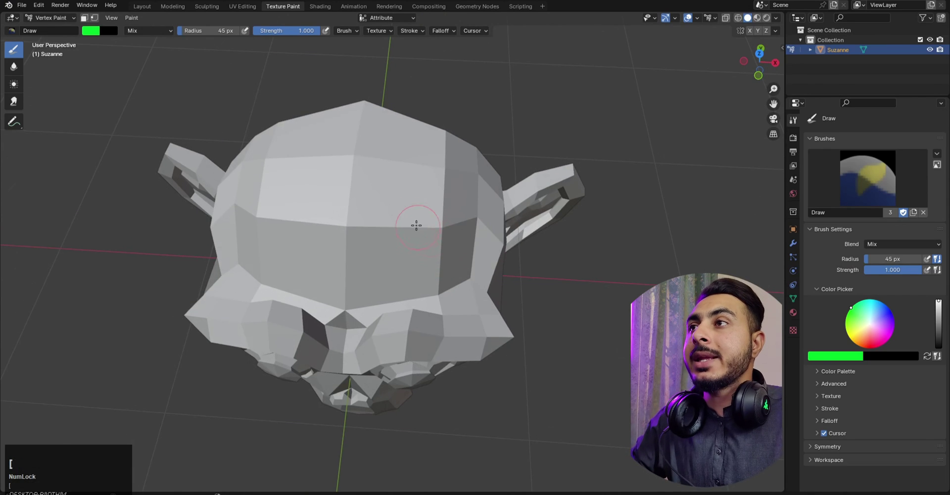
key(f)
click(434, 208)
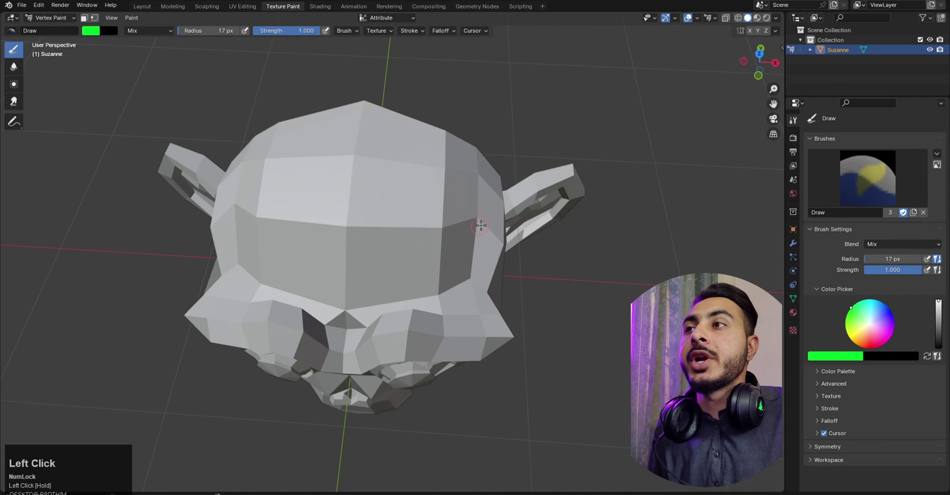
- Try painting small green spots on the forehead with the 17 px brush, and undo the latest strokes
mouse_move(449, 218)
middle_down()
mouse_move(424, 179)
mouse_move(449, 187)
middle_up()
scroll(424, 178, up, 1)
drag(450, 187, 451, 183)
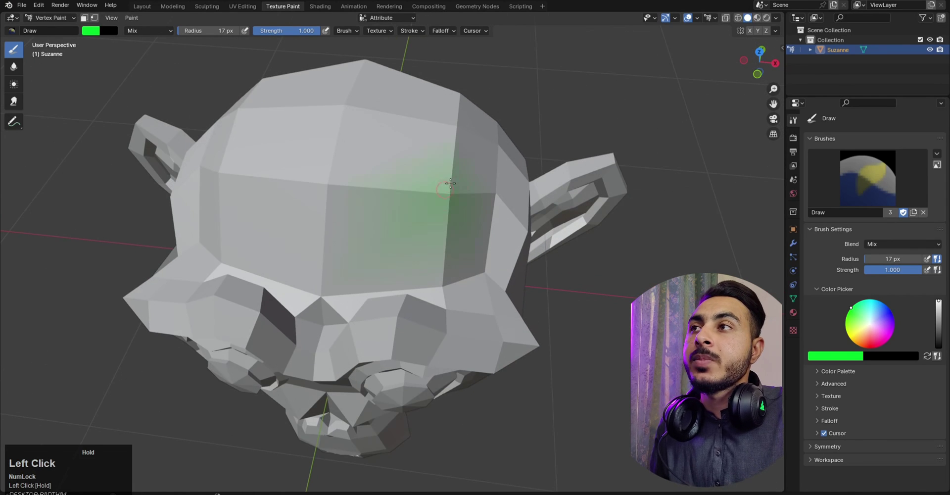
scroll(450, 183, down, 2)
click(424, 216)
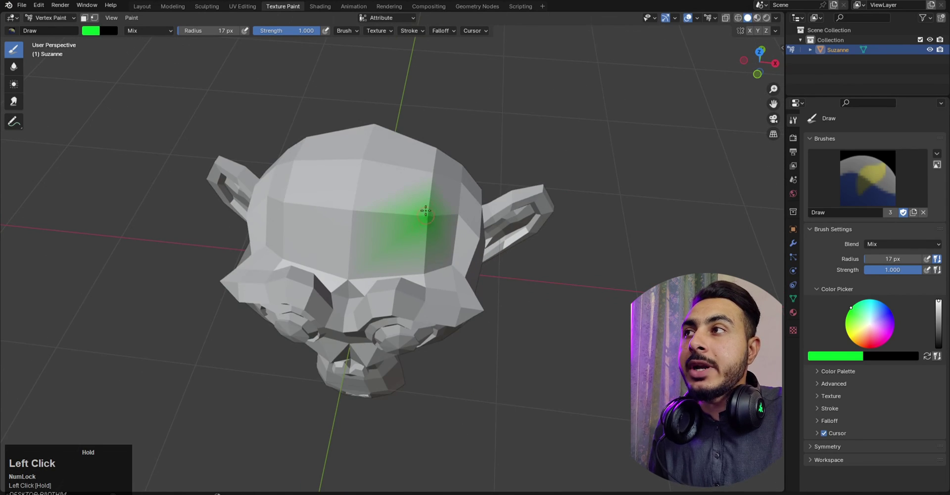
click(354, 216)
mouse_move(352, 213)
middle_down()
mouse_move(365, 236)
mouse_move(386, 218)
mouse_move(451, 276)
middle_up()
key(ctrl+z)
key(ctrl+z)
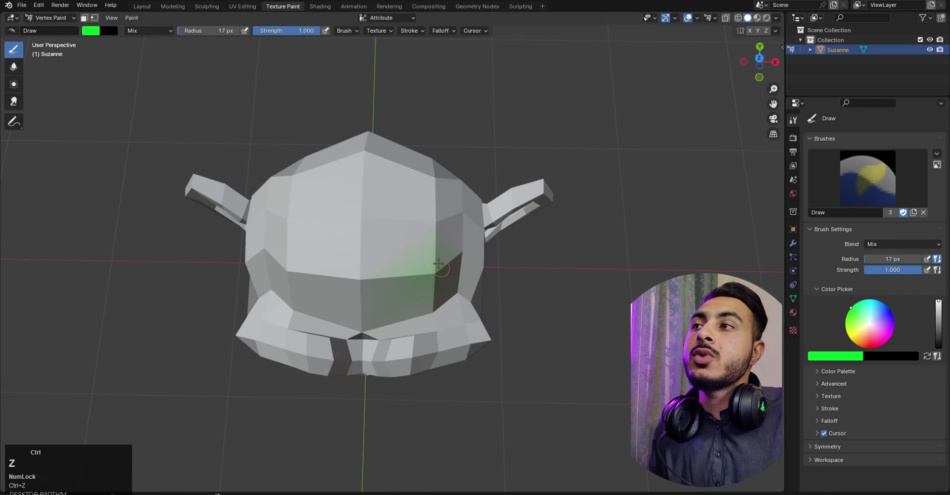
- Try one more green dab on the low-poly forehead and undo the remaining green paint
mouse_move(436, 253)
middle_down()
mouse_move(418, 251)
mouse_move(433, 259)
middle_up()
scroll(419, 253, down, 3)
click(433, 259)
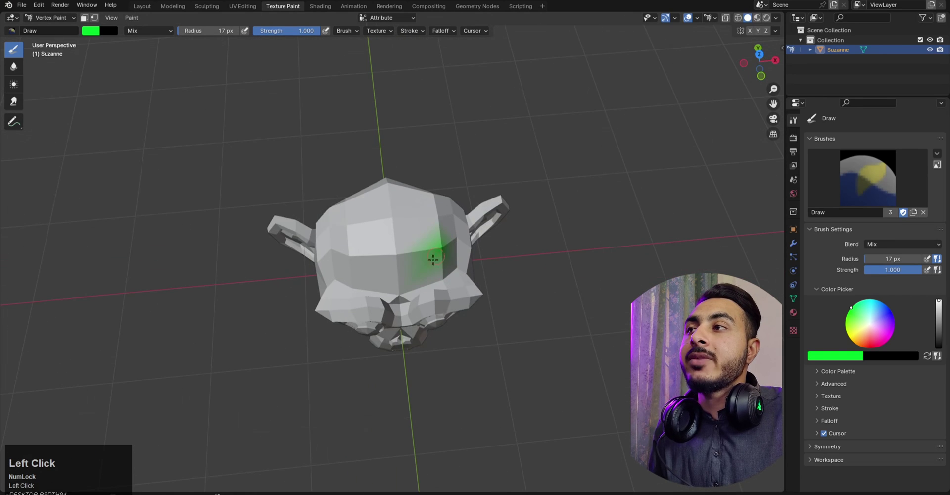
key(ctrl+z)
middle_drag(352, 255, 644, 236)
scroll(643, 236, down, 2)
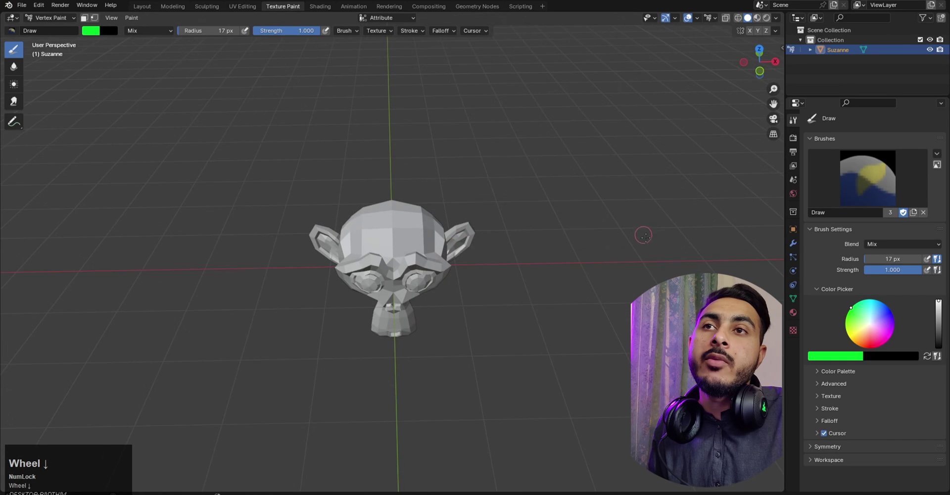
- Add a Subdivision Surface modifier with viewport level 2 and render level 3, and apply it to the monkey
click(793, 243)
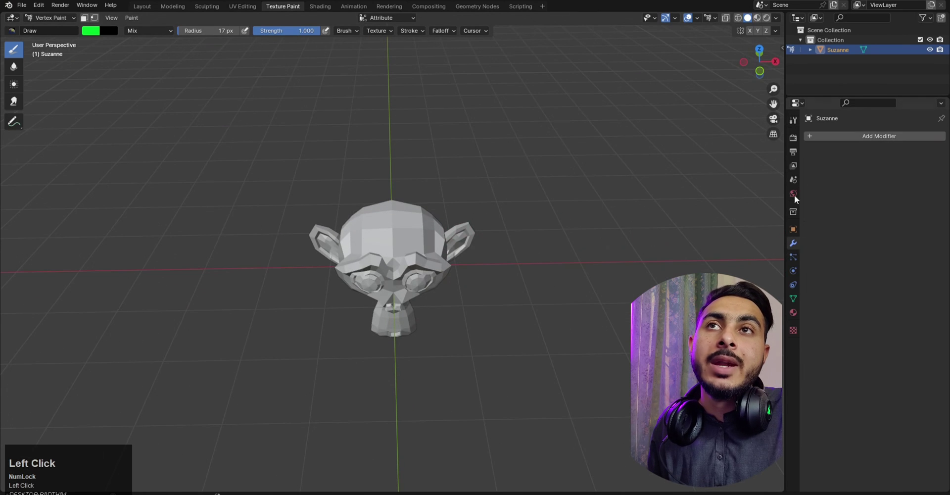
click(853, 136)
click(837, 138)
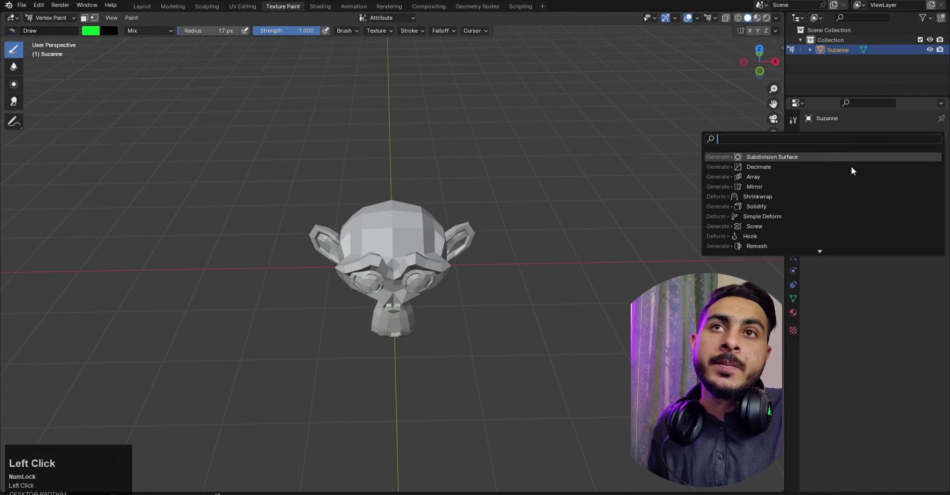
click(841, 157)
click(928, 179)
click(929, 189)
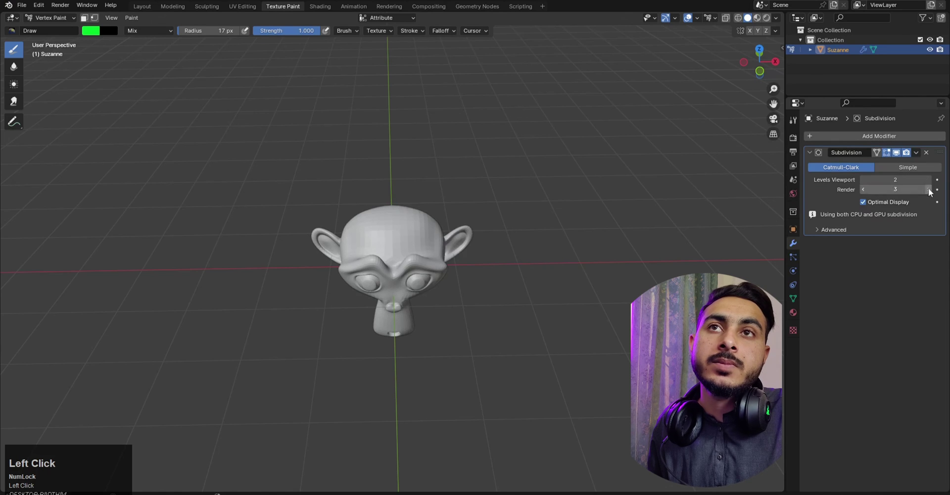
click(916, 153)
click(821, 163)
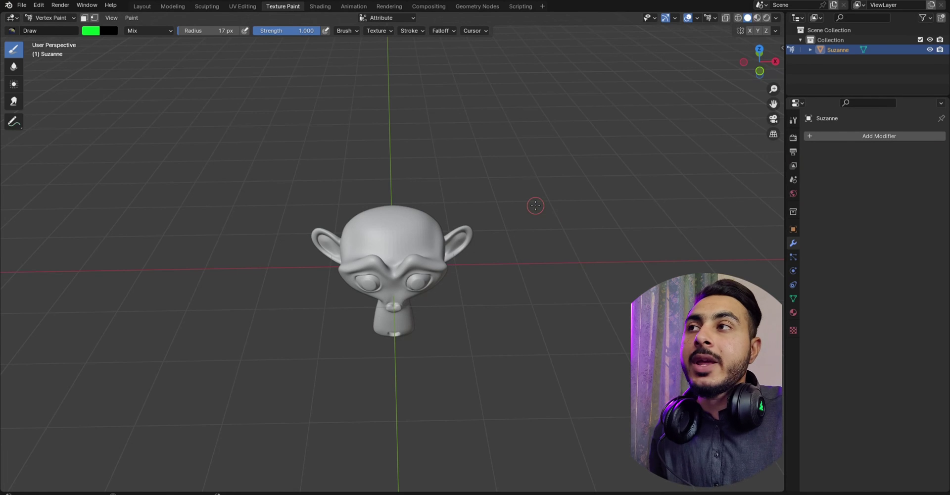
- Try painting green strokes on the subdivided monkey head from near and far, undoing each stroke
scroll(608, 256, up, 3)
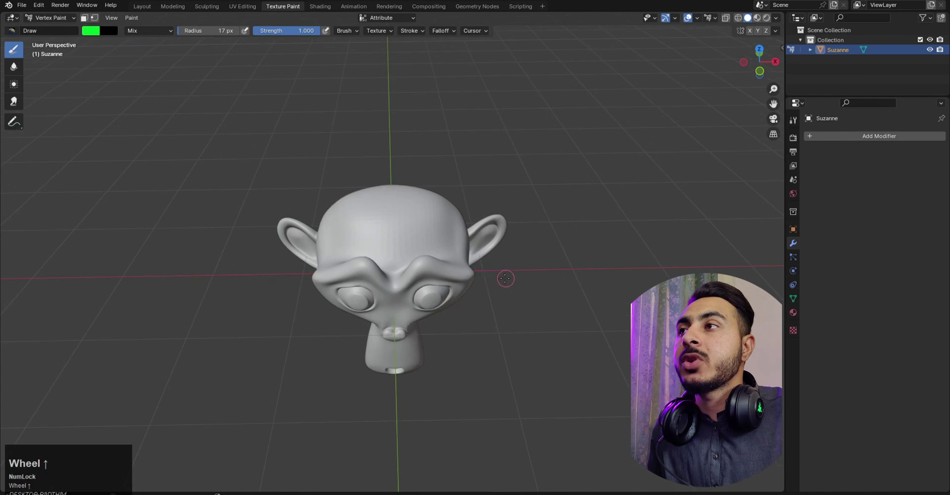
mouse_move(505, 275)
middle_down()
mouse_move(435, 267)
mouse_move(424, 253)
middle_up()
drag(426, 255, 329, 275)
key(ctrl+z)
scroll(456, 293, up, 5)
mouse_move(498, 231)
mouse_down()
mouse_move(501, 252)
mouse_move(402, 267)
mouse_up()
scroll(402, 267, down, 5)
key(ctrl+z)
mouse_move(439, 241)
mouse_down()
mouse_move(416, 259)
mouse_move(368, 261)
mouse_up()
key(ctrl+z)
- In Object Mode, add another Subdivision Surface modifier to the monkey with viewport and render levels of 2, and apply it
key(Tab)
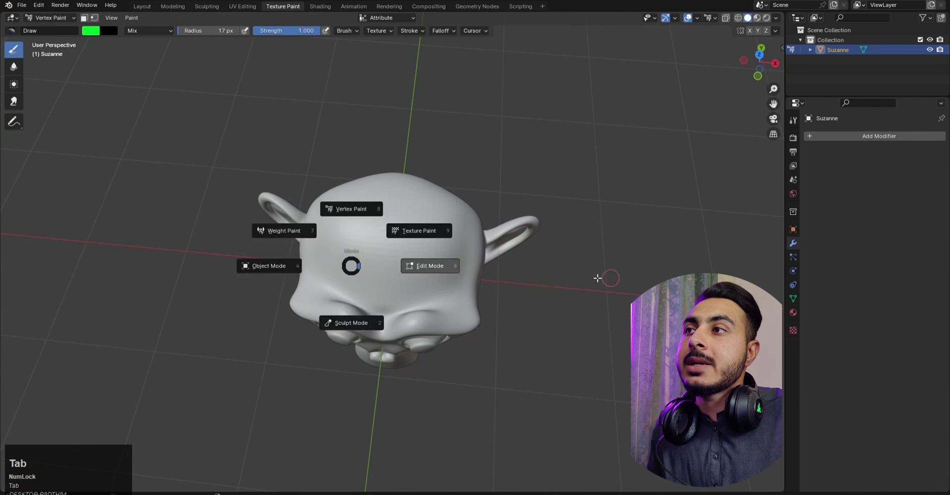
key(Tab)
click(875, 135)
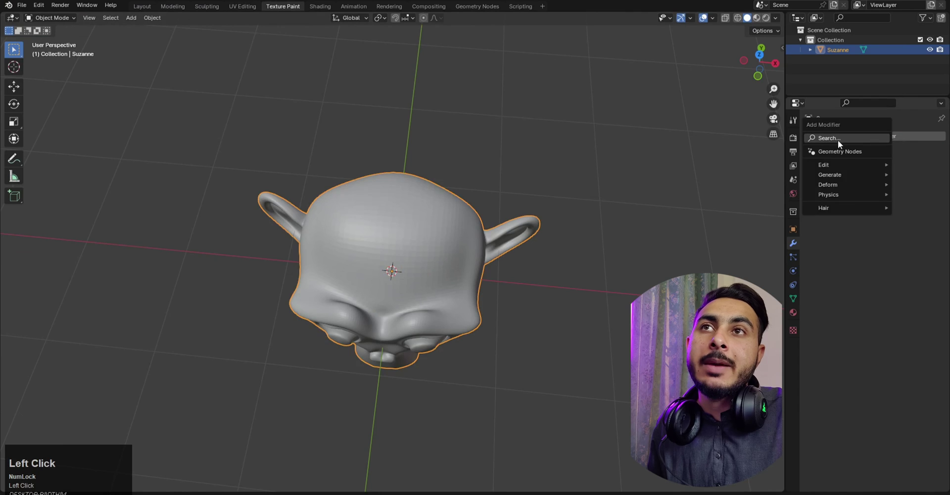
click(839, 139)
click(875, 157)
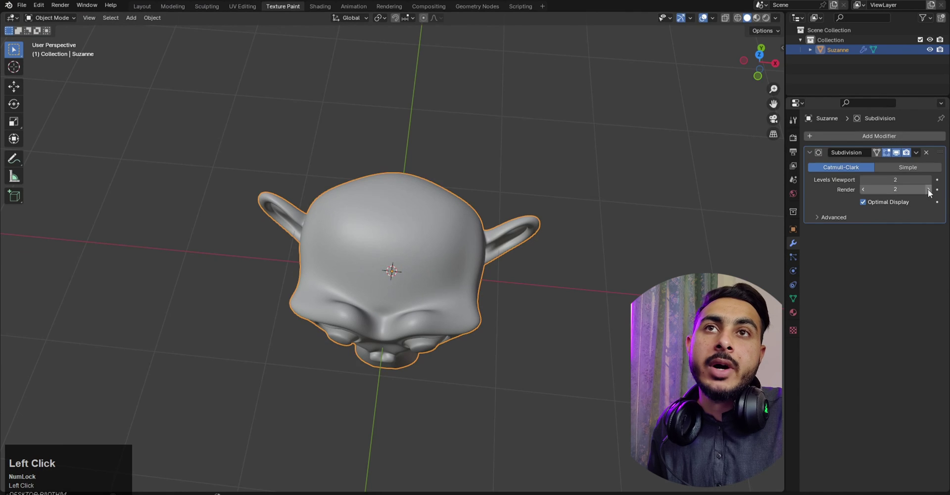
click(916, 153)
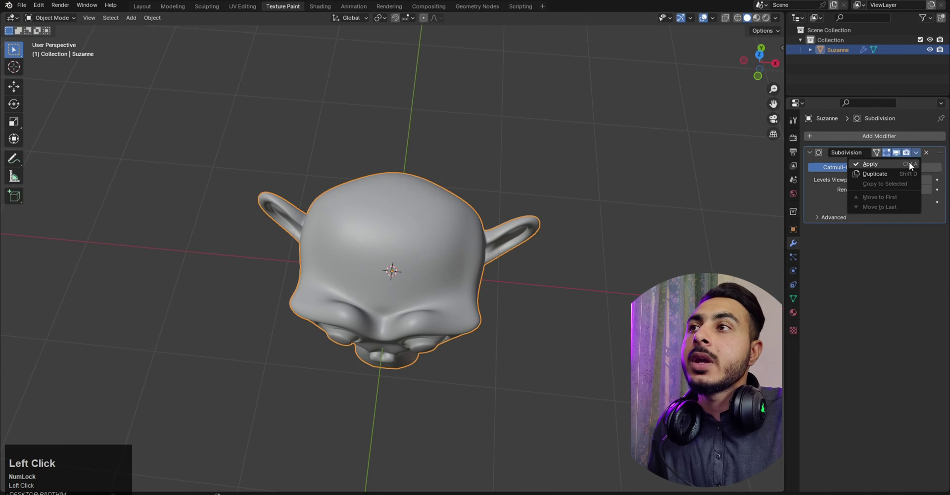
click(900, 164)
- Enable the Statistics overlay in the viewport to show the monkey's vertex and face counts
middle_drag(662, 185, 376, 178)
click(716, 18)
click(670, 106)
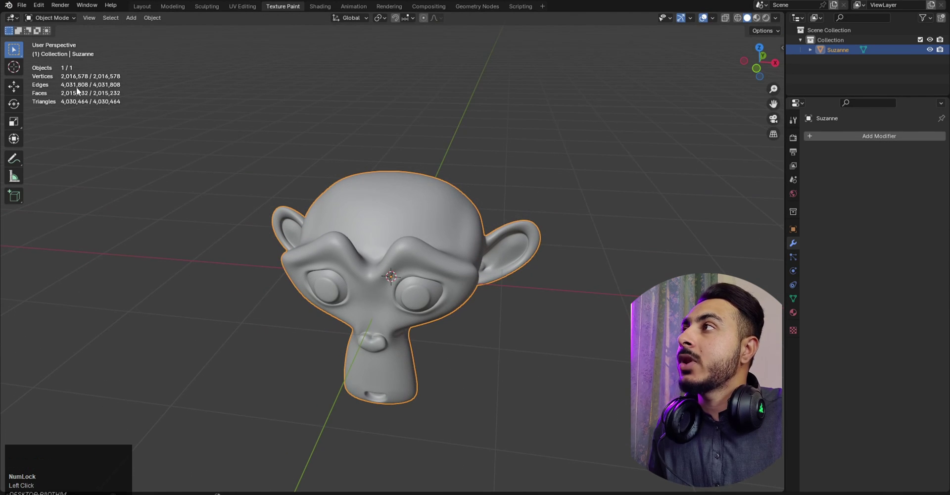
- Switch the dense monkey to Vertex Paint mode and paint a green stroke across its forehead
middle_drag(406, 69, 483, 223)
key(Tab)
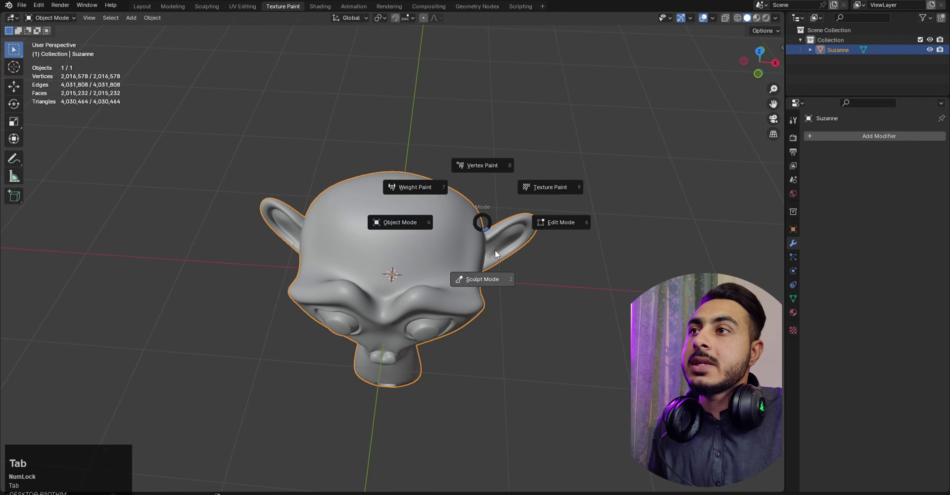
click(469, 251)
key(Tab)
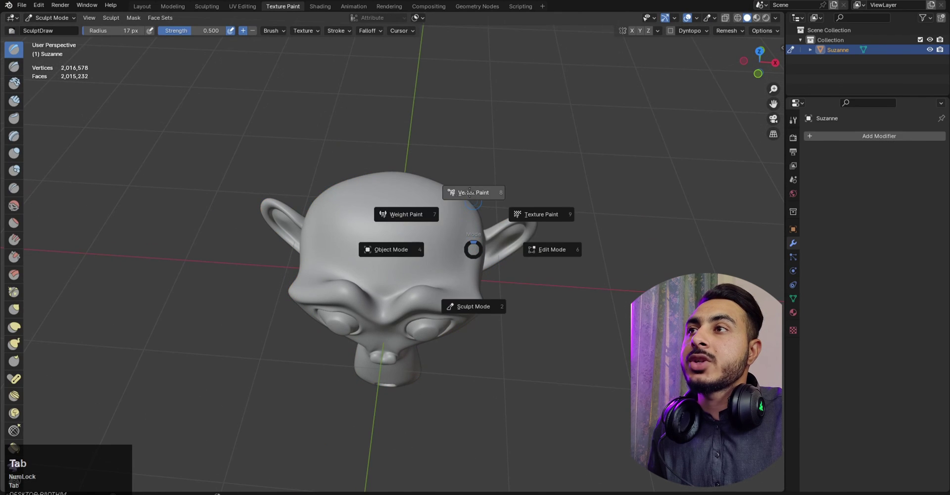
middle_click(473, 202)
click(473, 193)
middle_drag(479, 193, 487, 223)
mouse_move(449, 228)
mouse_down()
mouse_move(448, 248)
mouse_move(388, 246)
mouse_move(337, 267)
mouse_up()
scroll(580, 293, down, 3)
mouse_move(579, 292)
middle_down()
mouse_move(672, 205)
mouse_move(579, 257)
middle_up()
scroll(673, 205, up, 4)
- Delete the painted monkey in Object Mode and add a fresh monkey mesh in its place
key(Tab)
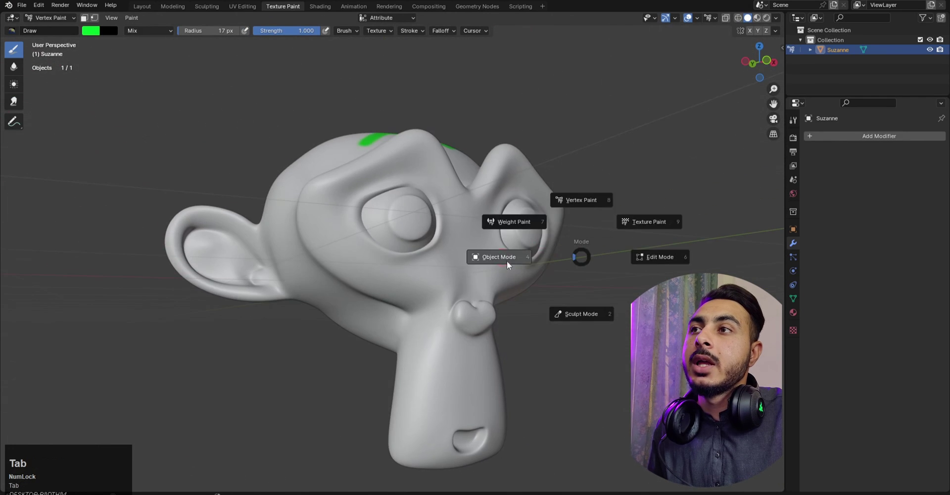
click(507, 260)
key(x)
click(542, 263)
key(shift+a)
mouse_move(554, 204)
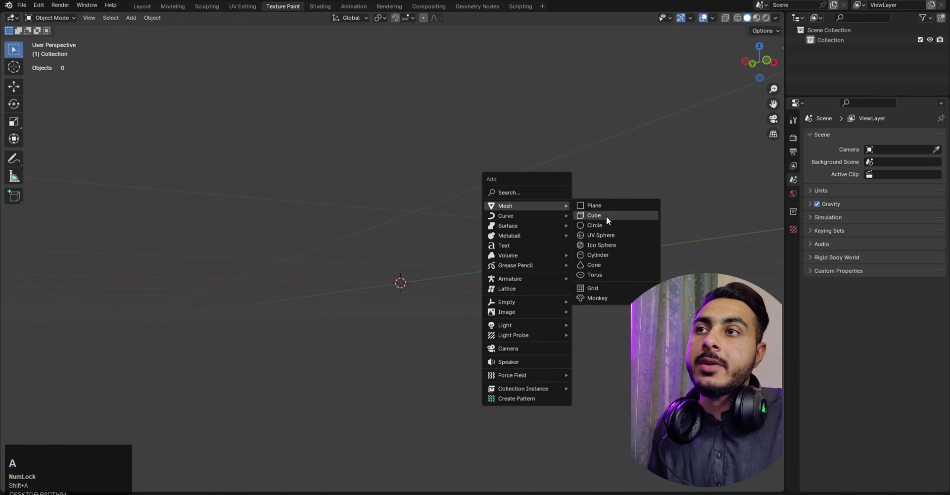
click(599, 298)
middle_drag(599, 298, 593, 322)
- Add a Subdivision Surface modifier to the new monkey and set its viewport level to 4
click(881, 136)
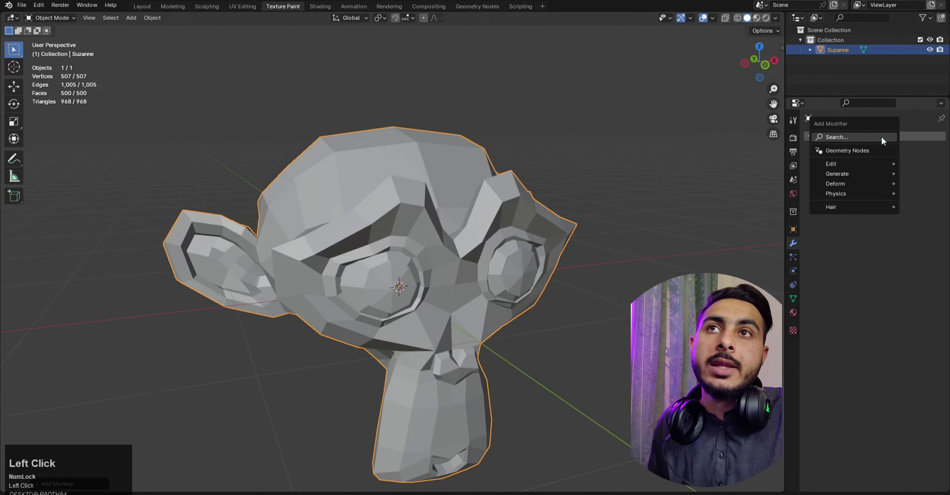
click(856, 139)
click(812, 156)
click(929, 180)
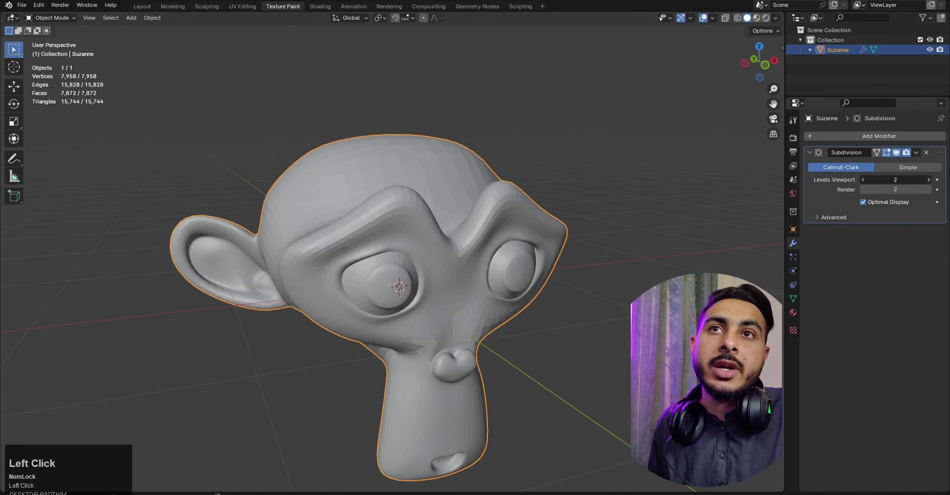
click(928, 179)
click(928, 179)
- Match the modifier's render level to the viewport level of 4 and apply the Subdivision modifier
click(929, 190)
click(929, 190)
click(928, 190)
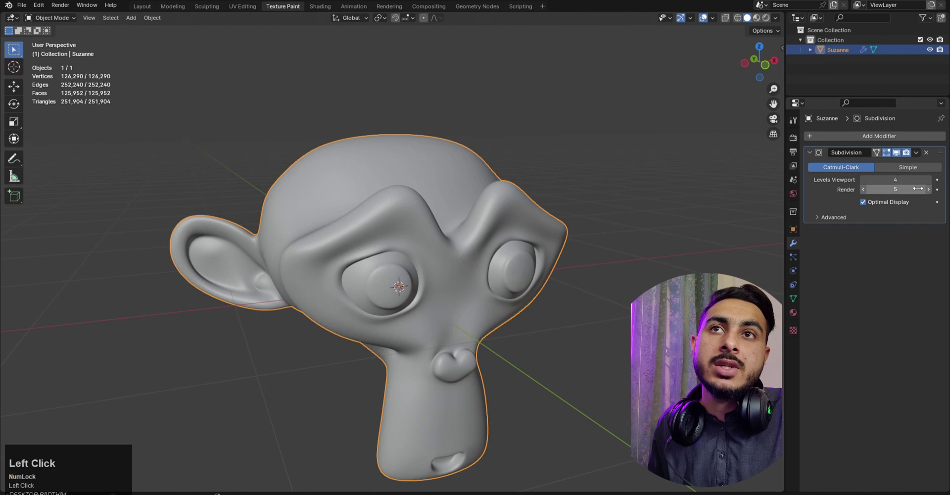
click(864, 191)
click(917, 153)
click(884, 163)
- Switch the subdivided monkey to Vertex Paint mode, try a green stroke across its head, and undo it
mouse_move(520, 277)
middle_down()
mouse_move(460, 246)
mouse_move(485, 187)
middle_up()
key(Tab)
mouse_move(465, 179)
mouse_down()
mouse_move(391, 247)
mouse_move(398, 262)
mouse_up()
scroll(435, 236, up, 1)
mouse_move(448, 284)
middle_down()
mouse_move(435, 236)
mouse_move(448, 218)
mouse_move(443, 247)
mouse_move(409, 225)
middle_up()
scroll(435, 236, down, 5)
key(ctrl+z)
- Try one more green stroke on the monkey's head, inspect it from the front, and undo it
scroll(442, 247, up, 1)
mouse_move(408, 225)
mouse_down()
mouse_move(396, 238)
mouse_move(426, 257)
mouse_move(341, 272)
mouse_up()
key(KP_1)
scroll(428, 292, up, 2)
key(ctrl+z)
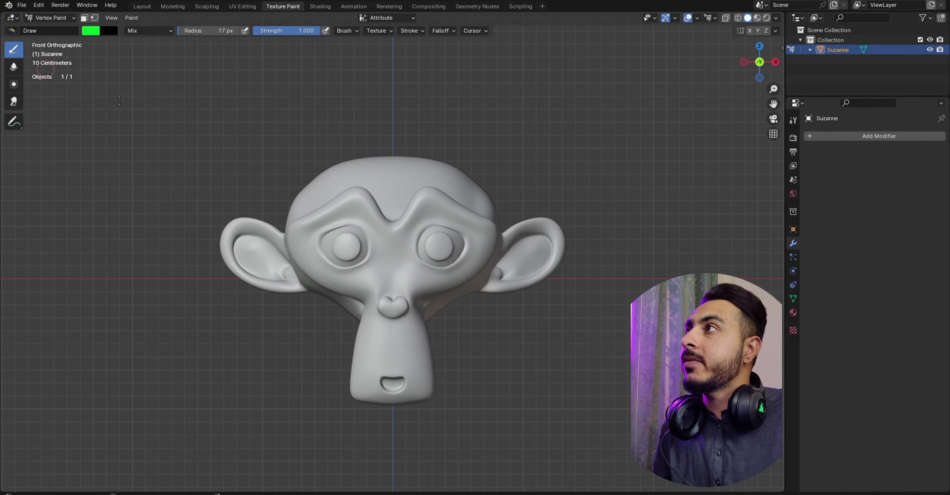
shift+middle_drag(366, 206, 373, 187)
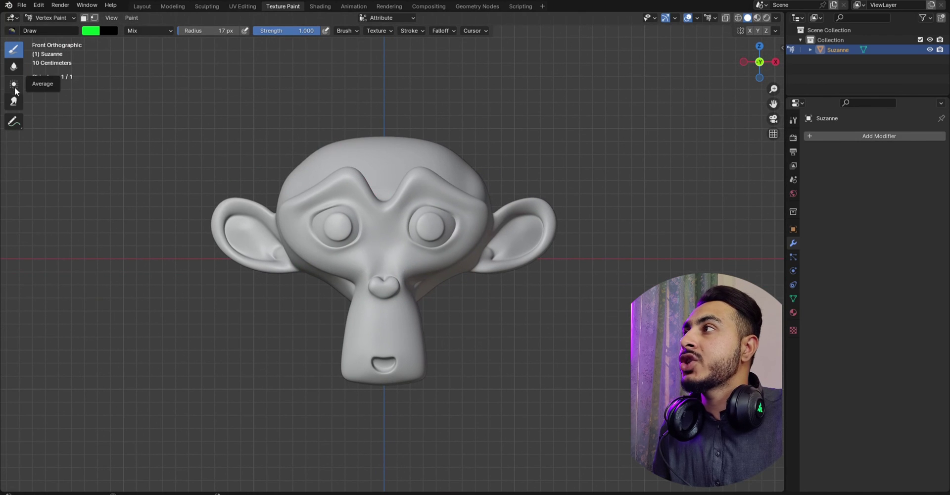
shift+middle_drag(318, 203, 320, 251)
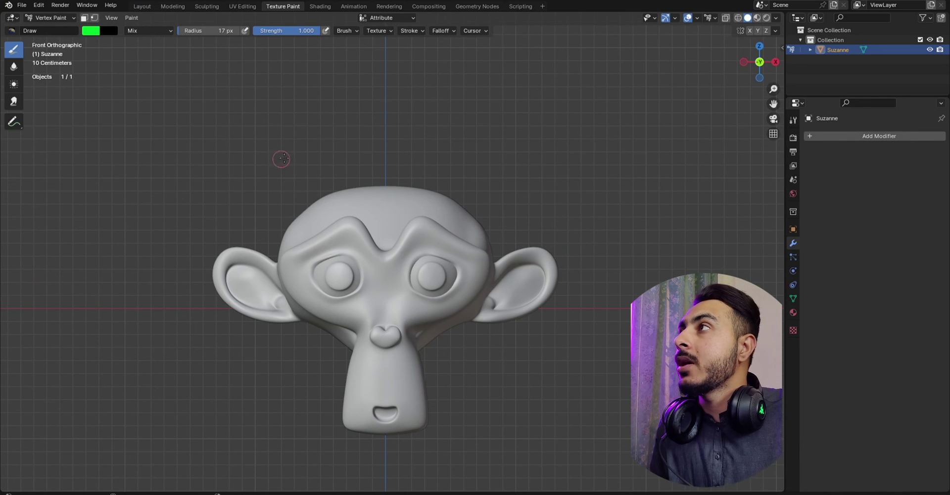
shift+middle_drag(167, 84, 186, 112)
shift+middle_drag(451, 242, 438, 213)
- Enlarge the brush radius to 61 px and paint a diagonal green stroke from the monkey's left brow to between the eyes
key(bracketright)
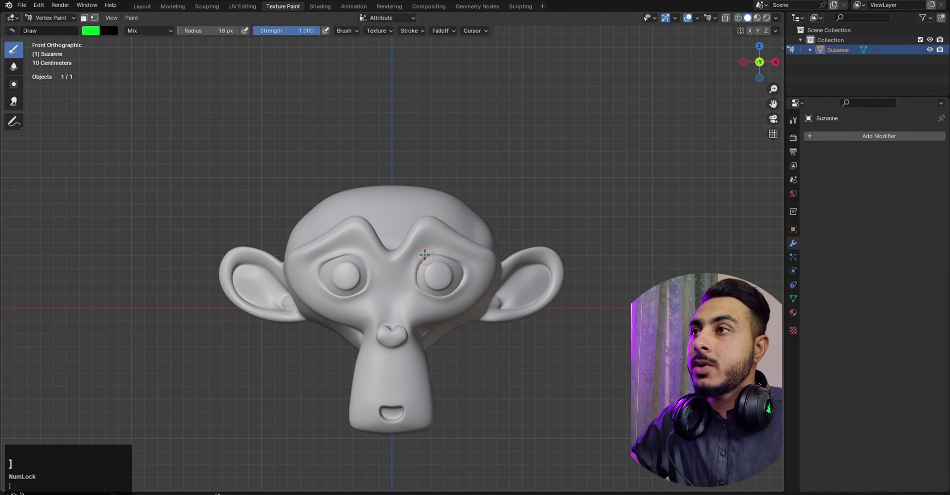
scroll(418, 253, up, 5)
drag(508, 215, 398, 299)
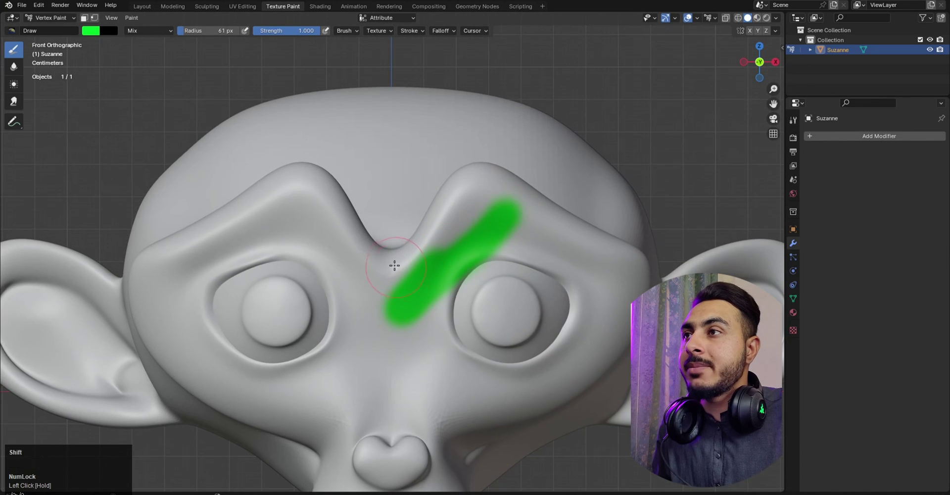
- Sharpen the lower edge of the green stroke by painting along it with a 14 px brush
shift+middle_drag(383, 300, 398, 284)
scroll(411, 329, up, 2)
scroll(422, 312, down, 3)
middle_drag(422, 312, 380, 268)
scroll(396, 276, up, 3)
scroll(396, 276, down, 2)
key(KP_1)
scroll(401, 283, up, 3)
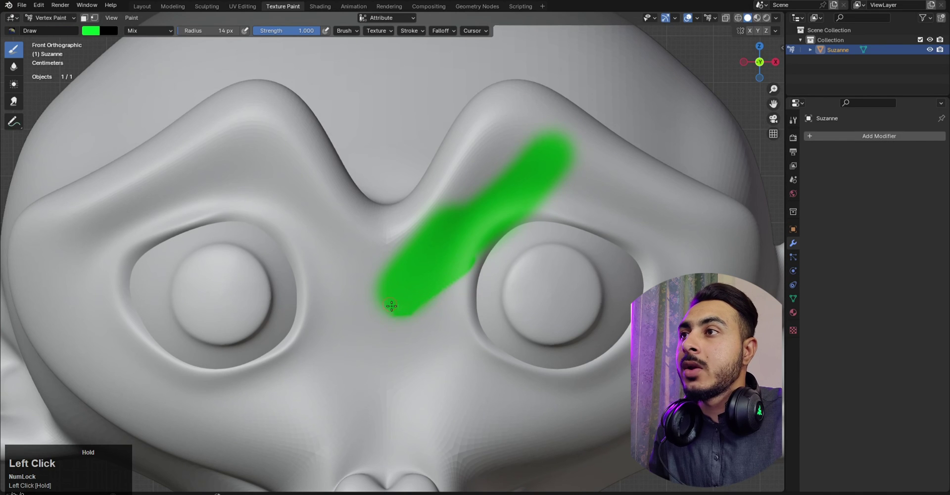
- Soften the edges of the green stroke with the Blur brush at a radius of 137 px
click(14, 66)
scroll(421, 263, up, 3)
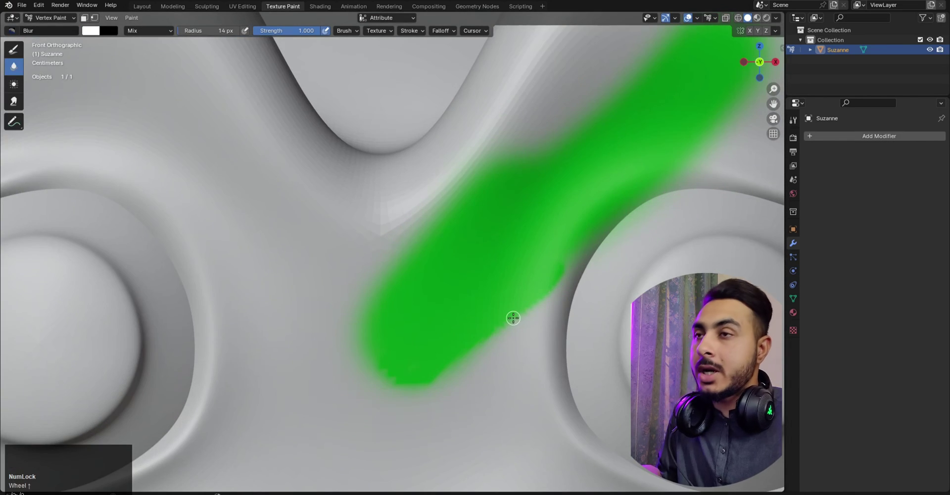
key(bracketright)
key(bracketright)
key(bracketright)
key(bracketright)
key(bracketright)
key(bracketright)
key(bracketright)
key(bracketright)
key(bracketright)
key(bracketright)
key(bracketright)
key(bracketright)
key(bracketright)
key(bracketright)
key(bracketright)
key(bracketright)
key(bracketright)
key(bracketright)
key(bracketright)
key(bracketright)
mouse_move(528, 301)
mouse_down()
mouse_move(547, 293)
mouse_move(449, 392)
mouse_move(454, 409)
mouse_move(339, 219)
mouse_move(569, 93)
mouse_up()
shift+middle_drag(467, 182, 380, 215)
mouse_move(380, 215)
mouse_down()
mouse_move(651, 66)
mouse_move(608, 245)
mouse_up()
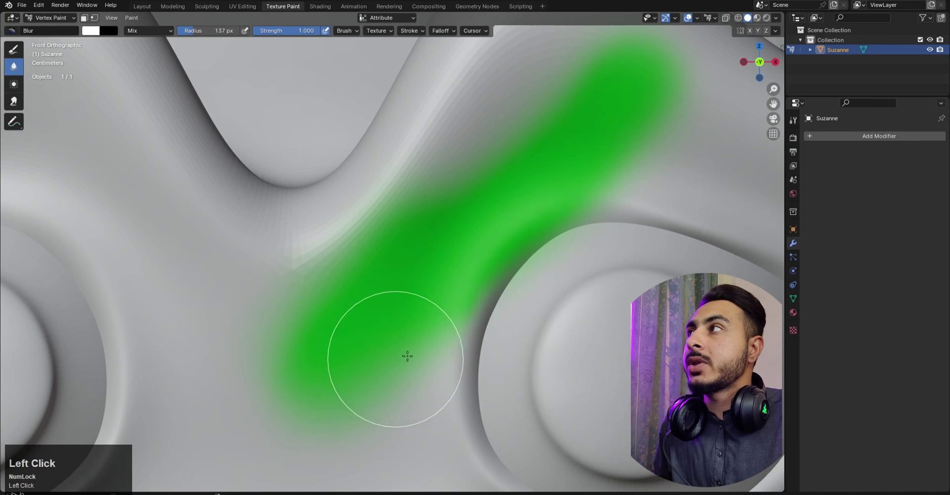
- Choose the Average brush and set its colour to blue
scroll(358, 335, down, 4)
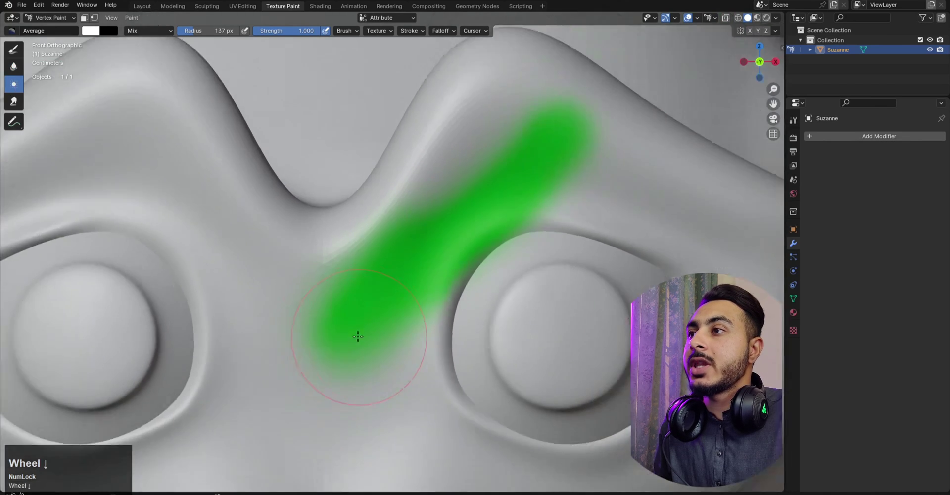
right_click(358, 335)
click(98, 30)
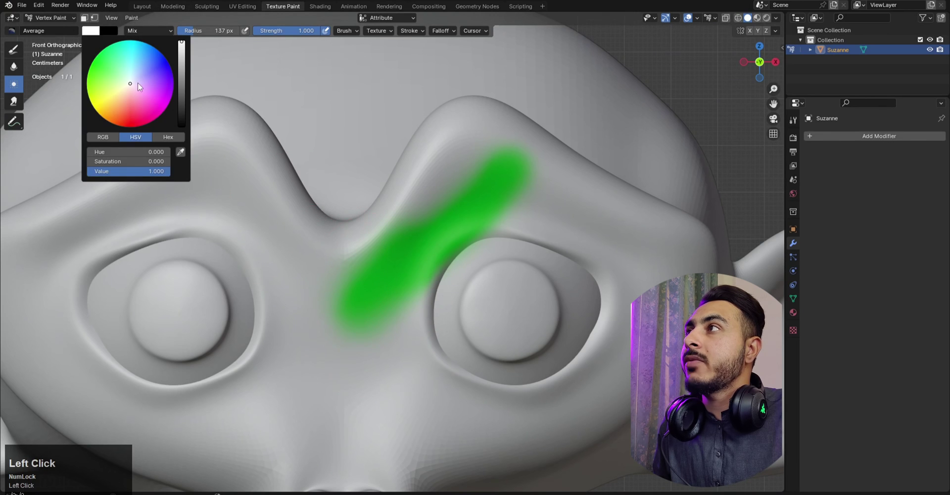
drag(133, 86, 162, 66)
- Try the Average brush on the lower end of the green stroke and undo it
scroll(399, 332, up, 4)
click(388, 308)
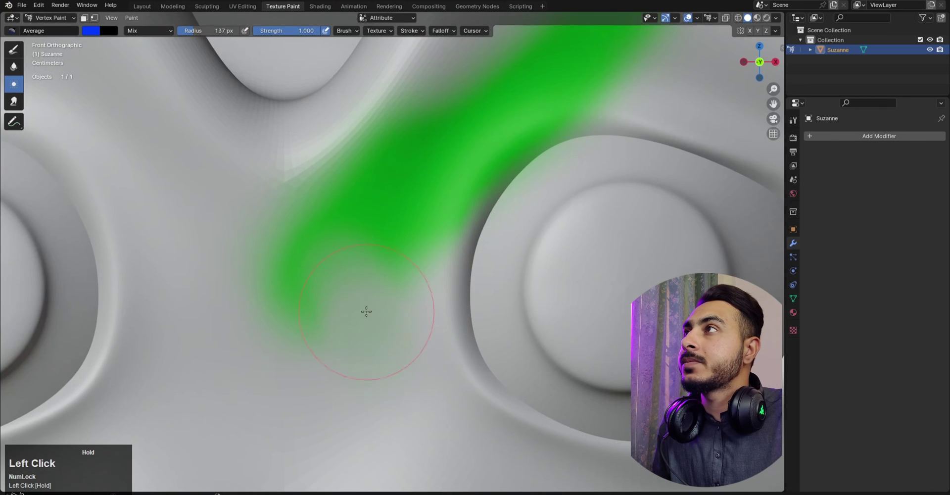
key(ctrl+z)
- Paint a blue spot just below the lower end of the green stroke with the Draw brush
click(15, 50)
mouse_move(361, 290)
mouse_down()
mouse_move(378, 319)
mouse_move(378, 311)
mouse_move(380, 346)
mouse_move(378, 335)
mouse_up()
click(101, 30)
click(107, 54)
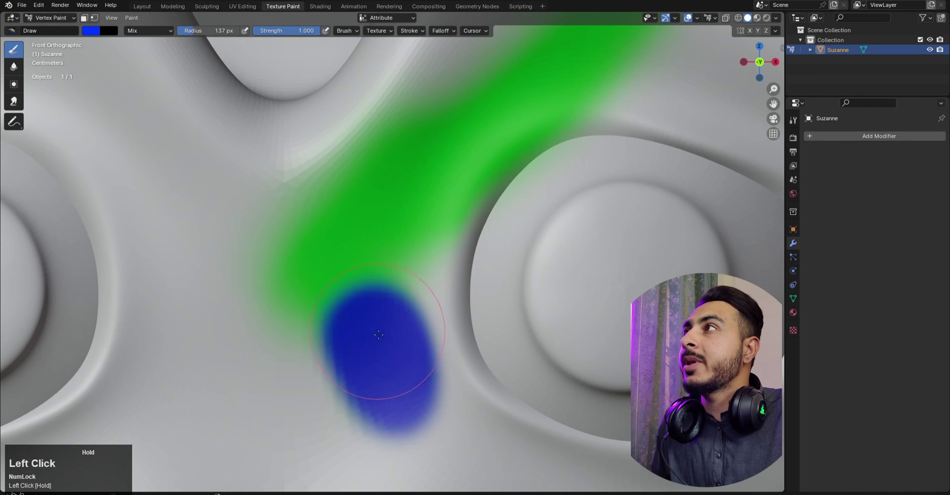
- Change the brush colour to red and paint a red spot touching the blue spot and the green stroke
click(98, 29)
click(142, 70)
mouse_move(128, 59)
mouse_down()
mouse_move(128, 125)
mouse_move(141, 125)
mouse_up()
mouse_move(277, 317)
mouse_down()
mouse_move(250, 308)
mouse_move(292, 329)
mouse_up()
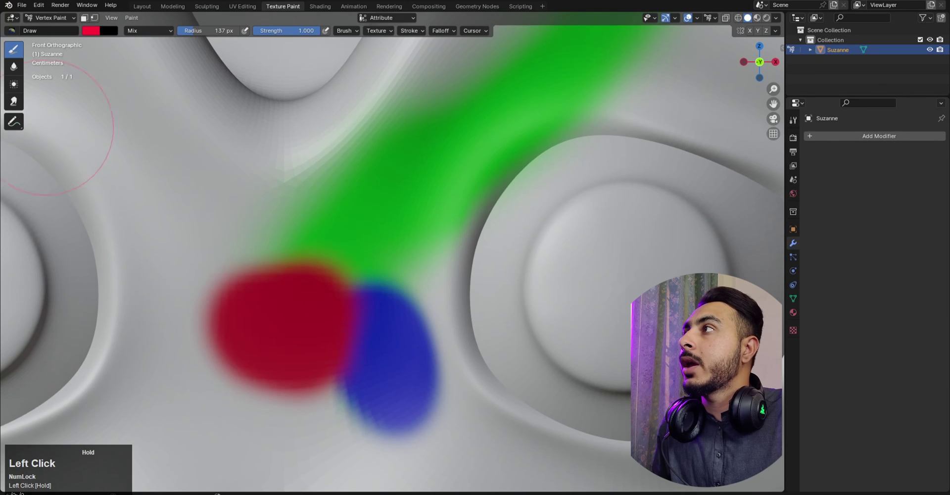
- Try the Average brush where the red, blue and green paint meet, and undo the strokes
click(14, 84)
scroll(381, 350, down, 1)
drag(346, 277, 356, 299)
key(ctrl+z)
key(ctrl+z)
scroll(450, 305, down, 3)
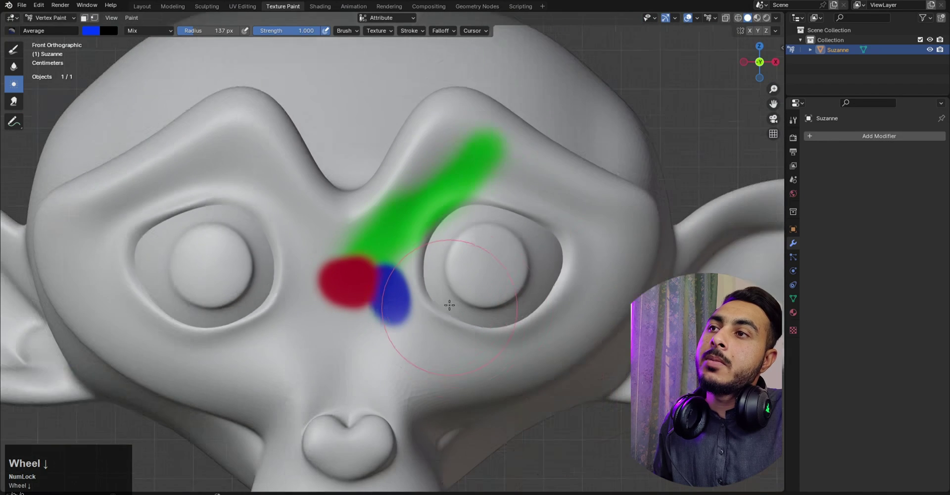
scroll(450, 304, down, 1)
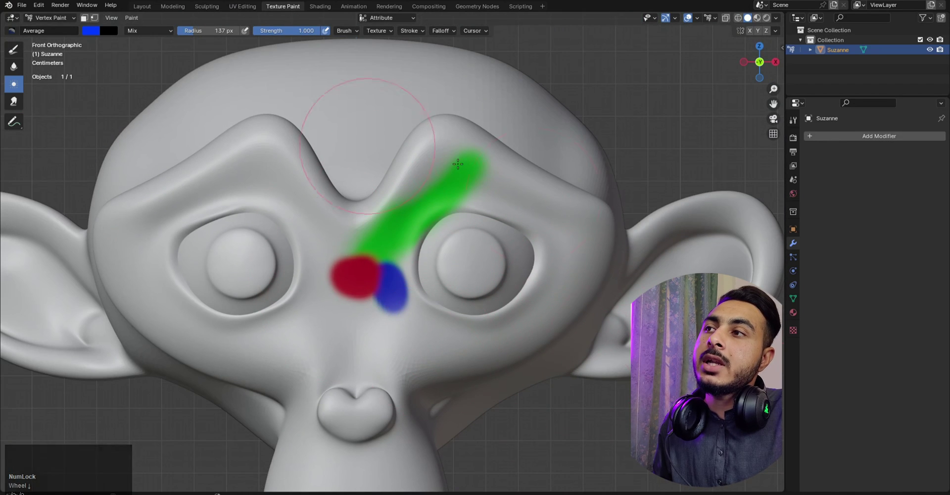
- Try averaging a wider area across the red and green border near the blue spot, and undo it
scroll(329, 284, up, 4)
click(328, 284)
mouse_move(328, 283)
mouse_down()
mouse_move(366, 286)
mouse_move(354, 321)
mouse_move(299, 292)
mouse_up()
scroll(358, 297, up, 3)
key(ctrl+z)
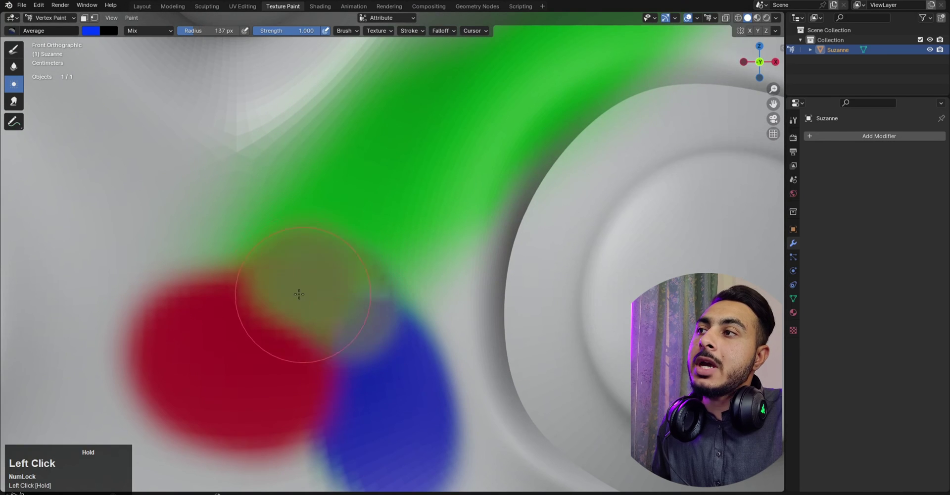
key(ctrl+z)
- Try averaging smaller patches of the three-colour junction from closer views, undoing each stroke
shift+middle_drag(341, 312, 350, 272)
scroll(350, 273, up, 1)
mouse_move(329, 283)
mouse_down()
mouse_move(333, 301)
mouse_move(346, 281)
mouse_up()
shift+middle_drag(351, 277, 362, 246)
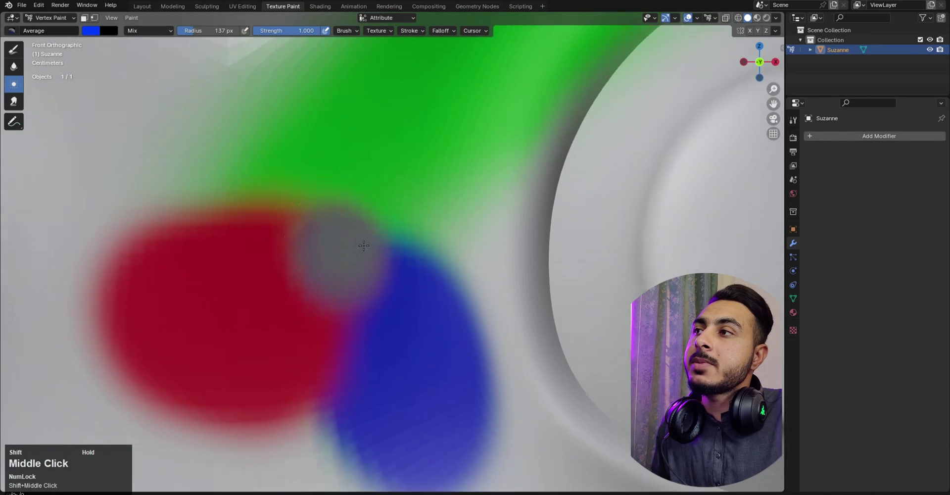
scroll(327, 233, up, 3)
key(ctrl+z)
mouse_move(303, 229)
mouse_down()
mouse_move(297, 218)
mouse_move(290, 234)
mouse_move(291, 217)
mouse_up()
key(ctrl+z)
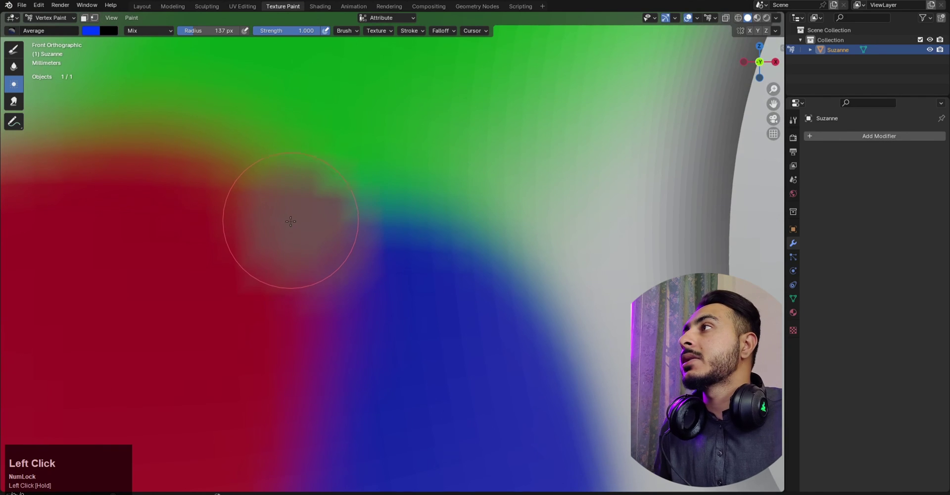
key(ctrl+z)
- Choose the Smear brush, try smearing across the painted colours between the eyes, and undo the strokes
click(14, 102)
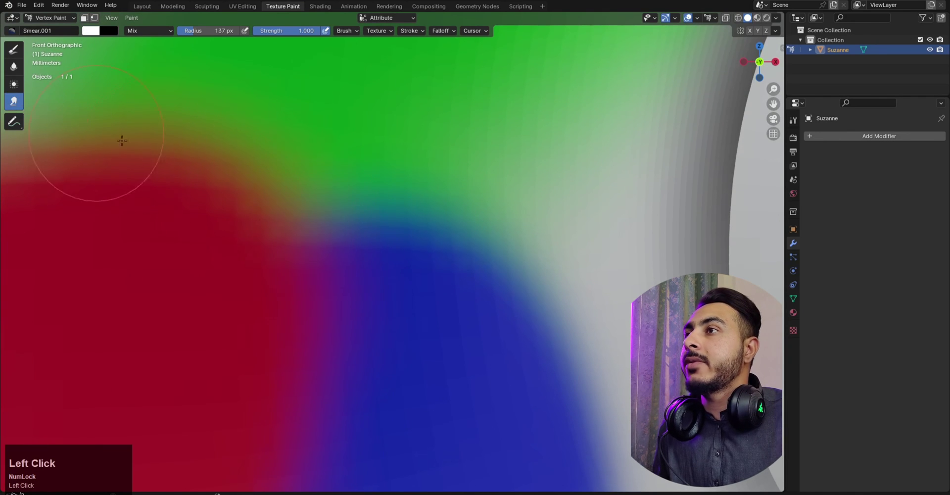
scroll(322, 238, down, 5)
mouse_move(391, 267)
mouse_down()
mouse_move(369, 243)
mouse_move(371, 271)
mouse_move(313, 293)
mouse_up()
key(ctrl+z)
key(ctrl+z)
- Smear the blue and red spots diagonally up toward the inner corner of the monkey's left eye
shift+middle_drag(424, 268, 454, 248)
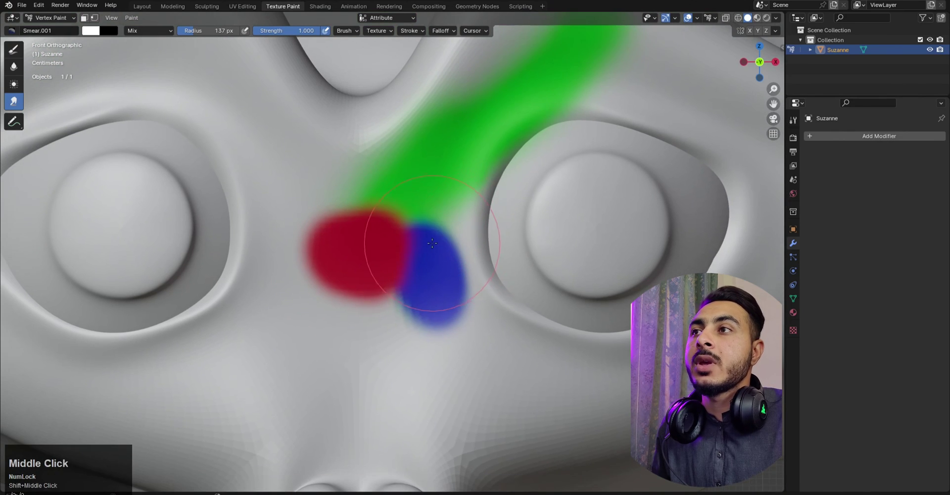
drag(431, 260, 501, 239)
mouse_move(413, 256)
mouse_down()
mouse_move(535, 183)
mouse_move(435, 242)
mouse_move(512, 146)
mouse_up()
- Smear the upper end of the green stroke outward and down along the rim of the monkey's left eye
scroll(553, 122, down, 3)
shift+middle_drag(552, 123, 493, 140)
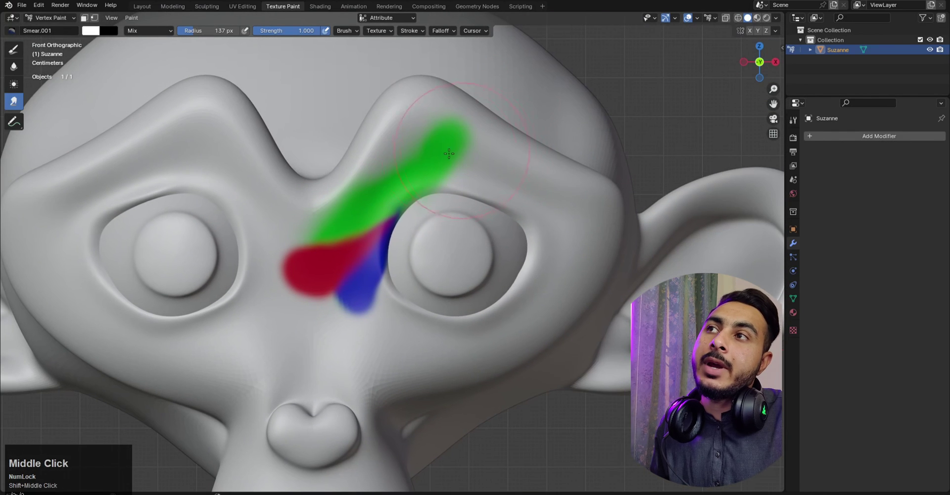
mouse_move(447, 148)
mouse_down()
mouse_move(541, 253)
mouse_move(468, 181)
mouse_up()
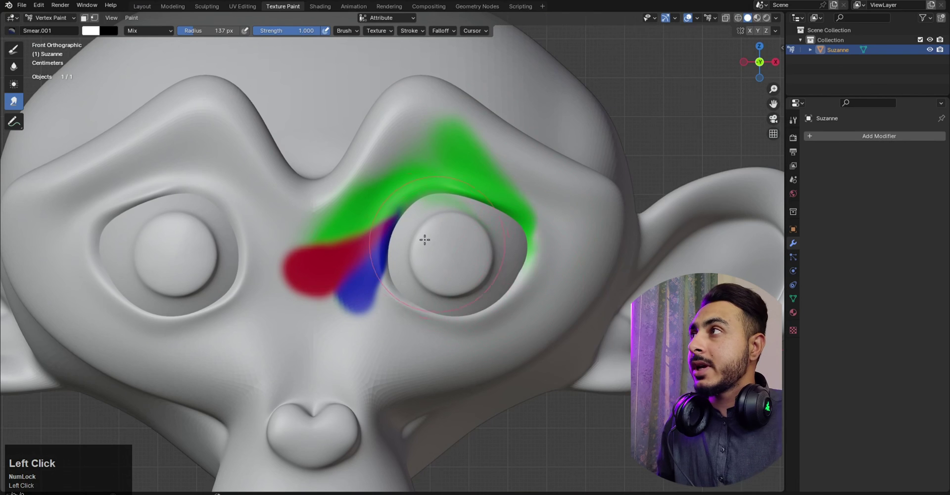
scroll(424, 239, down, 4)
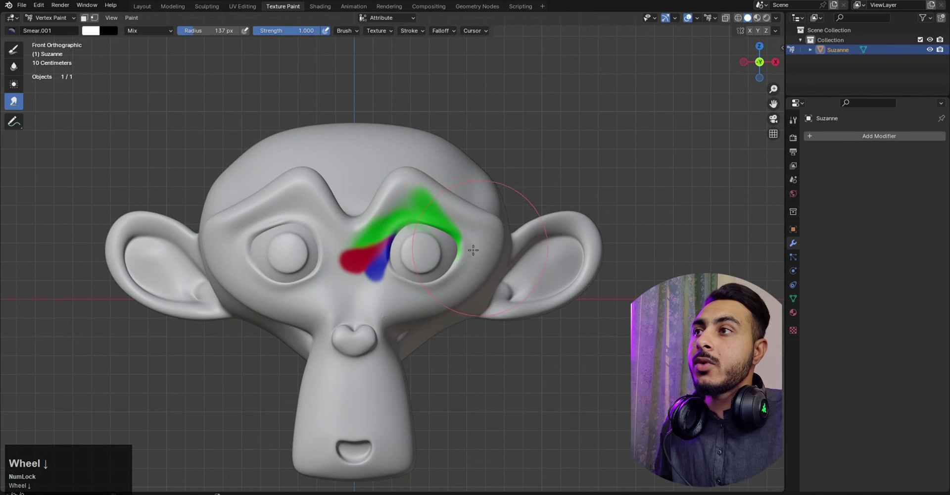
key(Tab)
key(Tab)
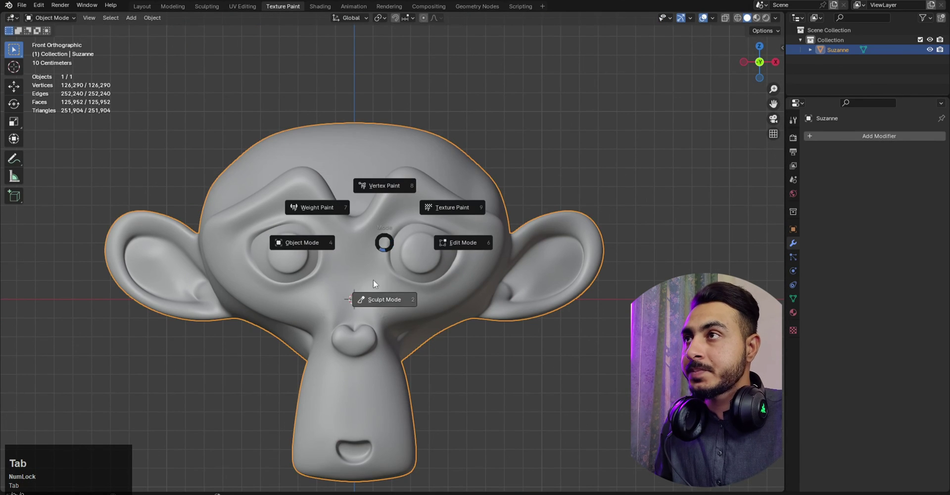
click(381, 184)
scroll(385, 250, up, 2)
shift+middle_drag(256, 119, 306, 85)
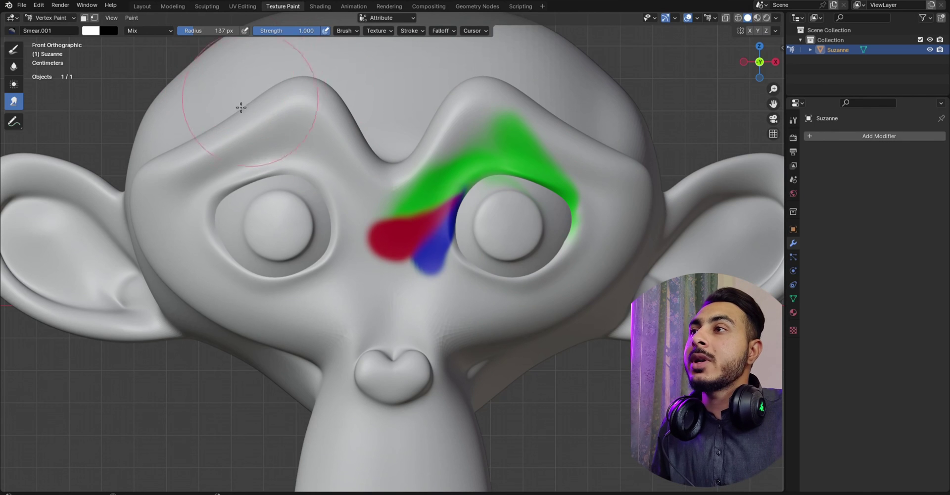
scroll(239, 104, down, 4)
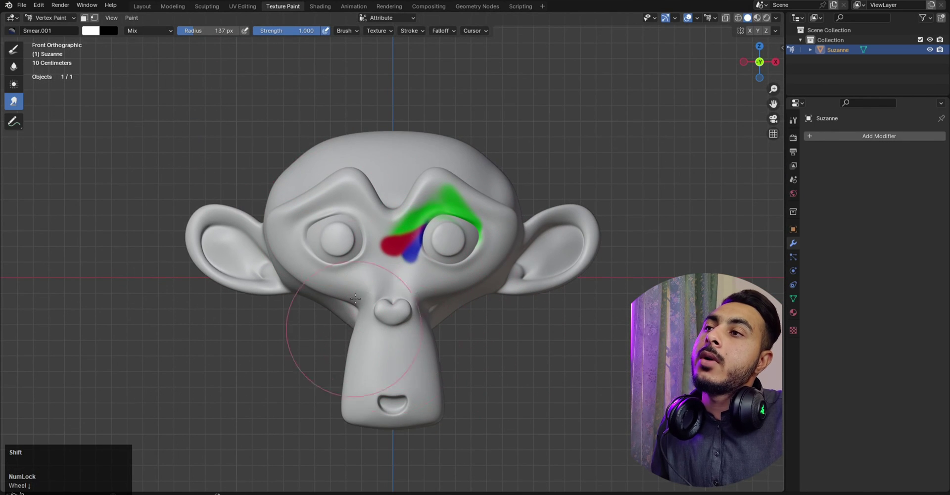
mouse_move(451, 272)
shift+middle_down()
mouse_move(476, 241)
mouse_move(436, 278)
shift+middle_up()
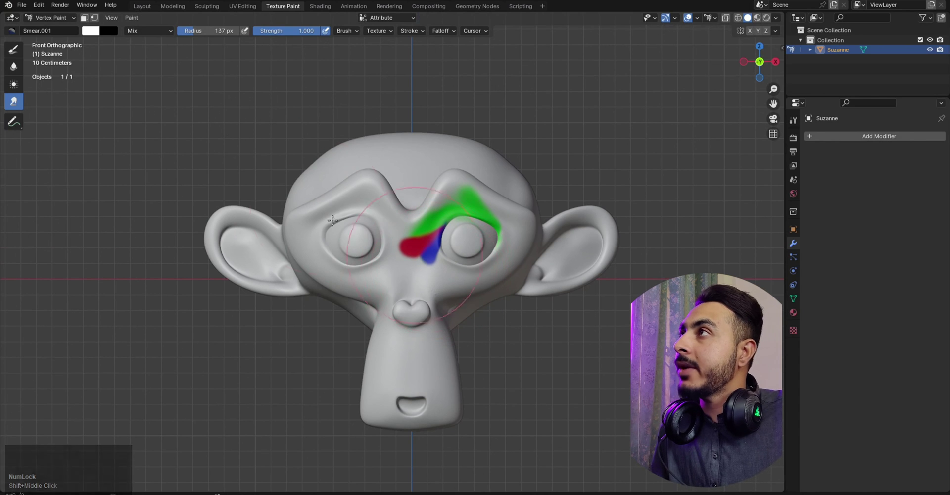
- Set the brush colour to light orange and fill the entire monkey mesh with it using Set Vertex Colors
click(91, 31)
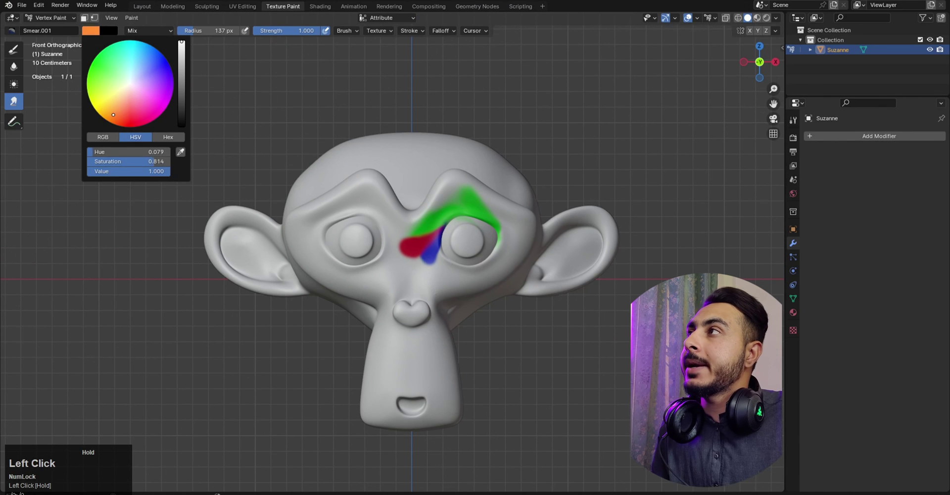
drag(114, 113, 120, 107)
click(91, 31)
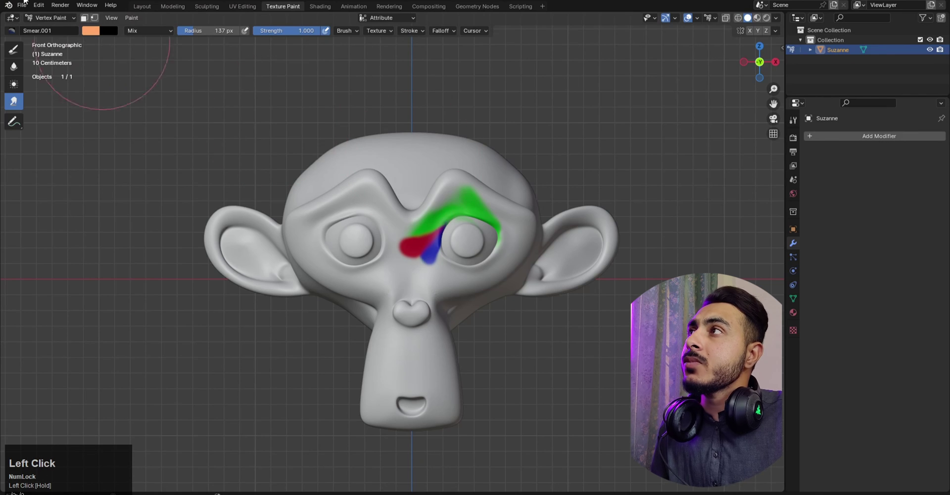
click(132, 18)
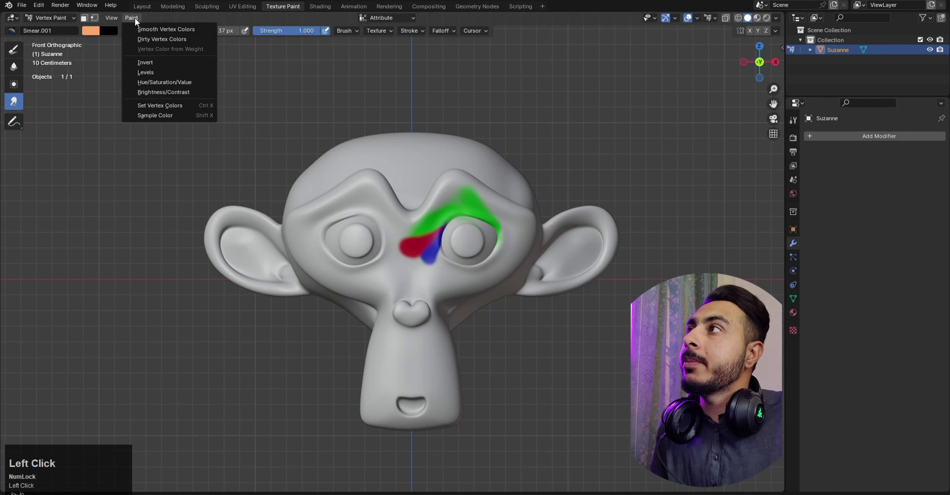
click(186, 105)
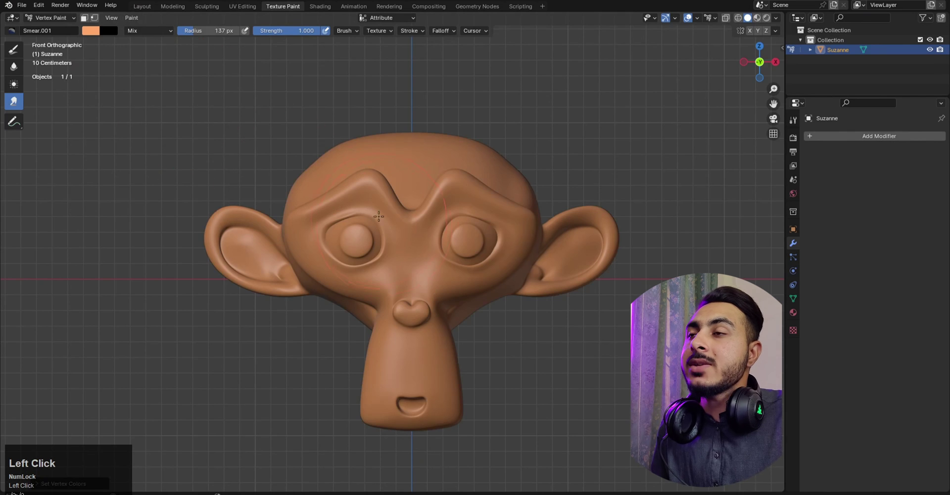
scroll(376, 342, down, 3)
middle_drag(376, 341, 381, 305)
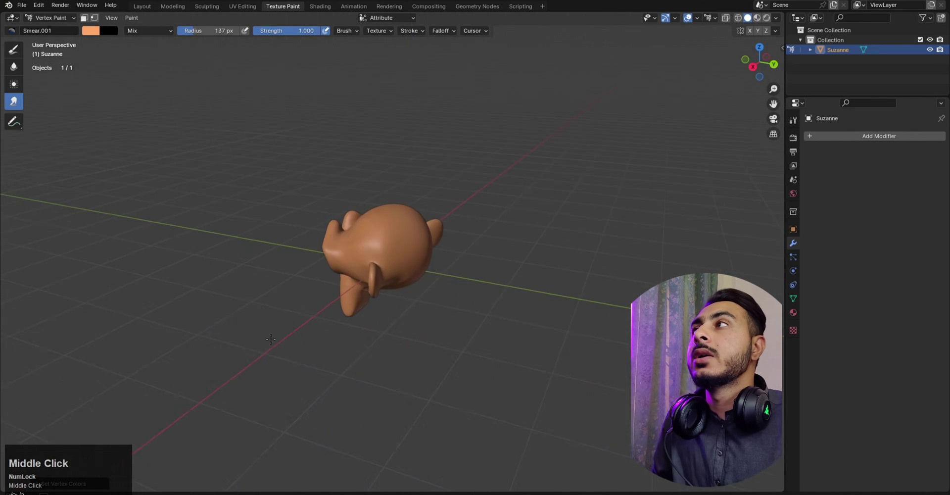
- Choose the Draw brush, try painting red over the monkey's mouth in front view, and undo the stroke
key(1)
scroll(381, 305, up, 5)
click(14, 49)
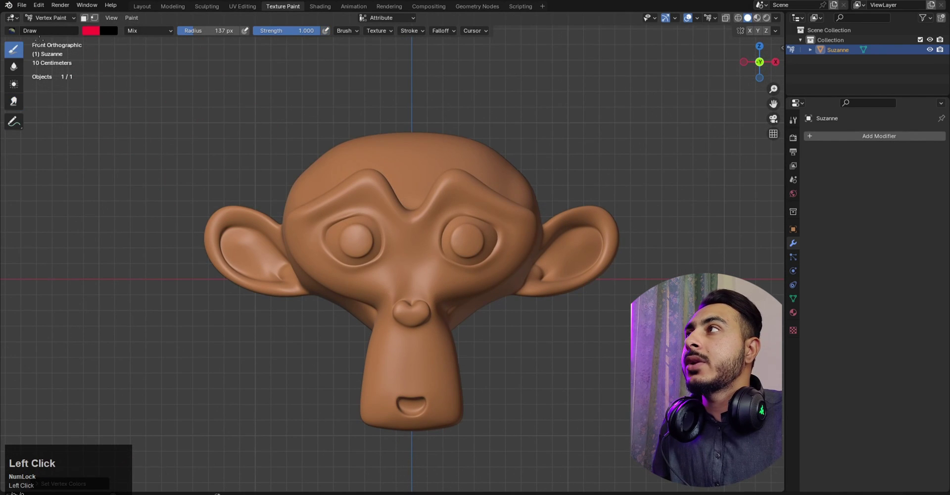
scroll(451, 236, up, 2)
shift+middle_drag(265, 200, 259, 113)
scroll(481, 354, up, 1)
scroll(569, 315, up, 3)
mouse_move(421, 433)
mouse_down()
mouse_move(411, 437)
mouse_move(441, 443)
mouse_move(401, 455)
mouse_move(381, 445)
mouse_up()
scroll(450, 286, down, 8)
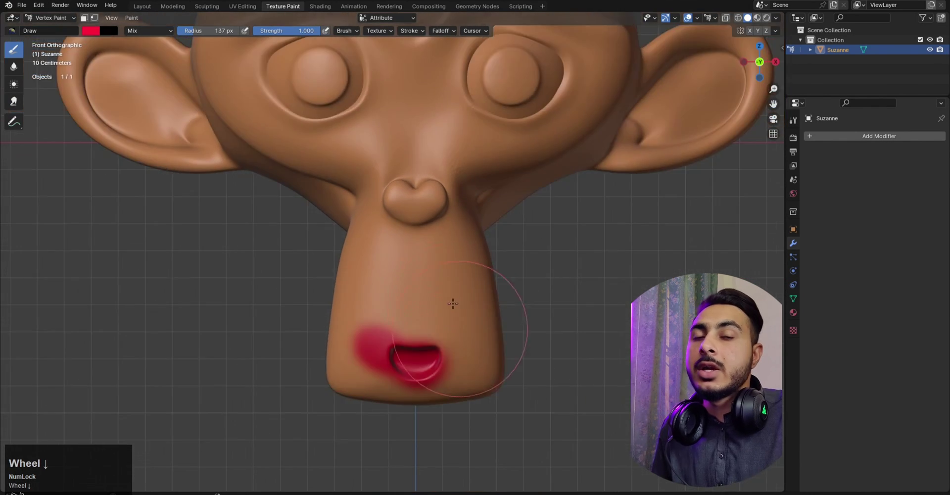
shift+middle_drag(566, 259, 536, 282)
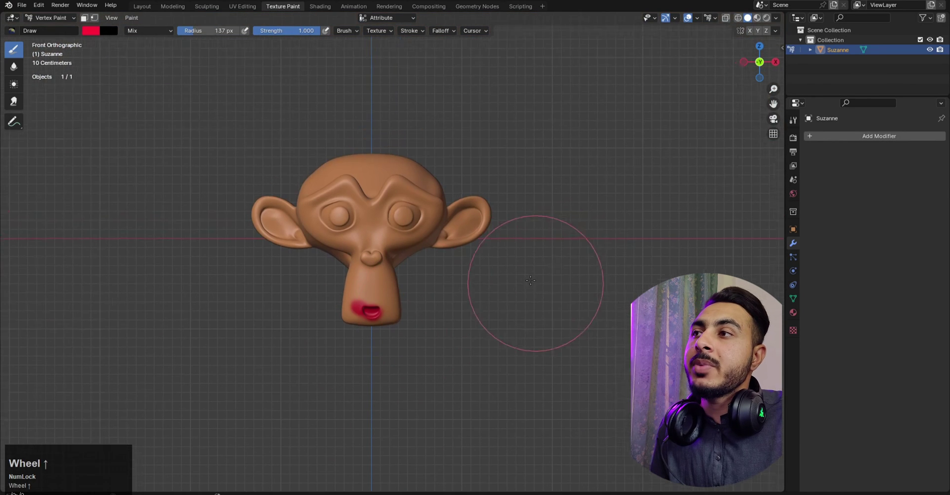
scroll(537, 282, up, 3)
key(ctrl+z)
- Try painting the monkey red by hand with broad Draw strokes over the face, sides and back of the head
shift+middle_drag(457, 374, 485, 325)
scroll(482, 325, up, 6)
shift+middle_drag(424, 330, 424, 266)
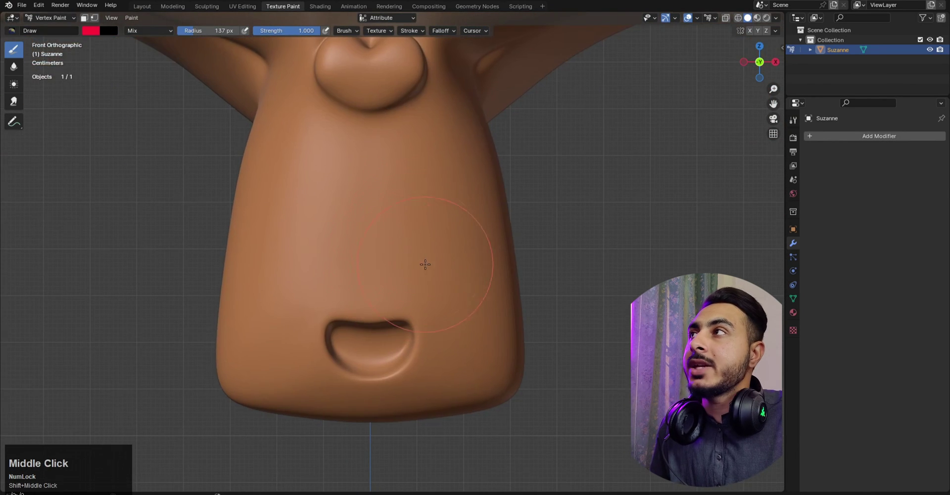
scroll(424, 265, down, 4)
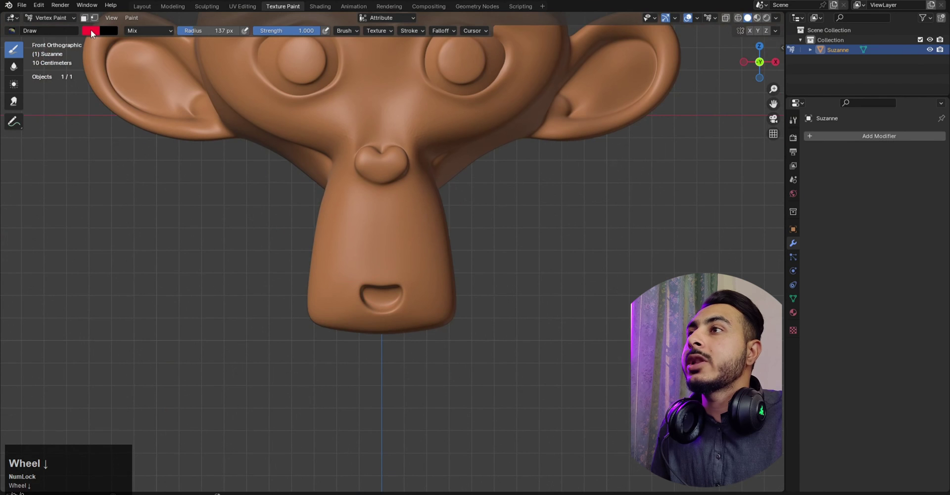
scroll(435, 212, down, 4)
drag(435, 212, 340, 180)
scroll(367, 186, up, 3)
mouse_move(340, 180)
middle_down()
mouse_move(366, 187)
mouse_move(329, 182)
middle_up()
scroll(366, 186, down, 1)
mouse_move(391, 158)
mouse_down()
mouse_move(466, 123)
mouse_move(420, 188)
mouse_up()
middle_drag(421, 188, 299, 198)
scroll(307, 198, up, 1)
mouse_move(458, 179)
mouse_down()
mouse_move(348, 257)
mouse_move(401, 245)
mouse_up()
middle_drag(401, 244, 242, 290)
mouse_move(379, 307)
mouse_down()
mouse_move(352, 250)
mouse_move(547, 101)
mouse_up()
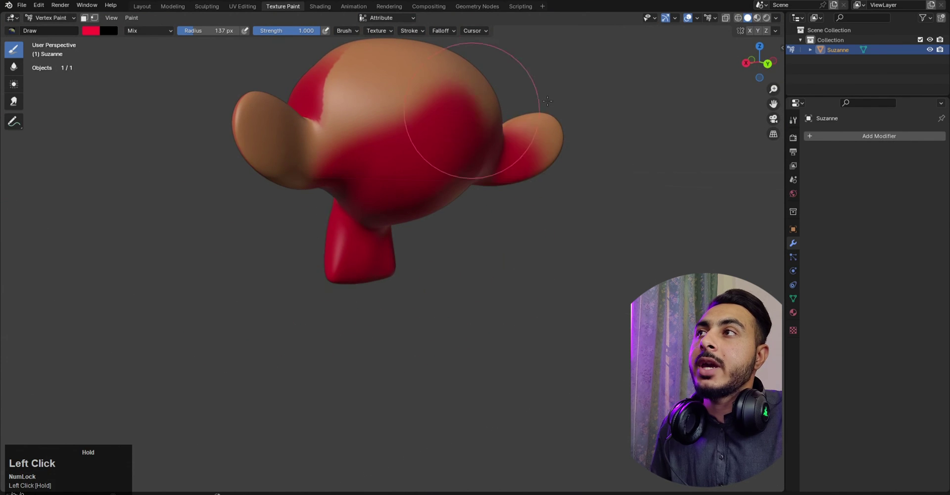
- Undo all the red strokes and the orange fill, going back to front view
middle_drag(547, 101, 545, 103)
scroll(509, 161, down, 4)
key(ctrl+z)
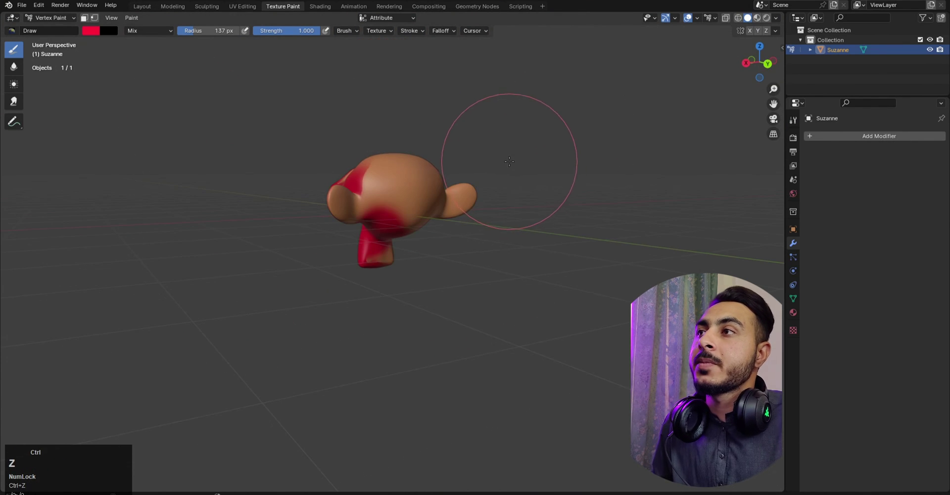
key(ctrl+z)
key(ctrl+z)
key(KP_1)
key(ctrl+z)
key(ctrl+z)
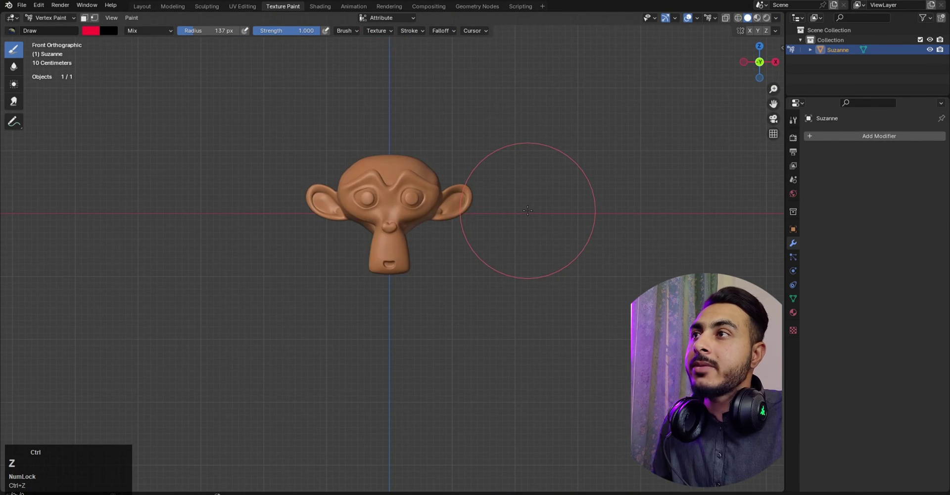
key(ctrl+z)
- In Edit Mode, clear the selection and select all linked vertices of both monkey eyes
scroll(390, 181, up, 5)
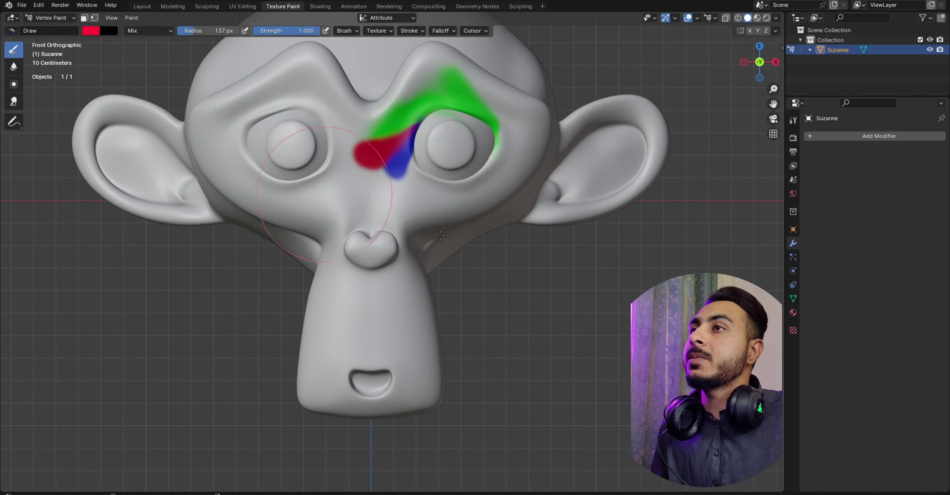
shift+middle_drag(440, 236, 436, 295)
key(Tab)
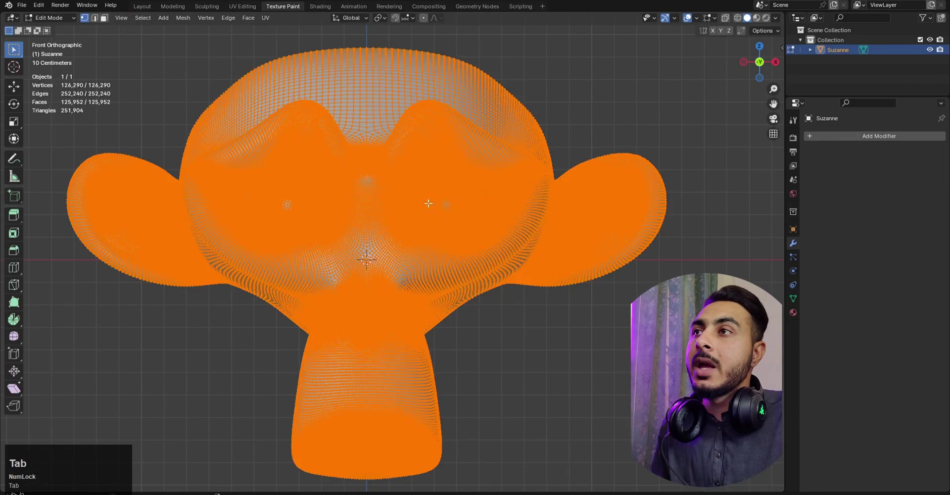
click(444, 202)
scroll(445, 202, up, 6)
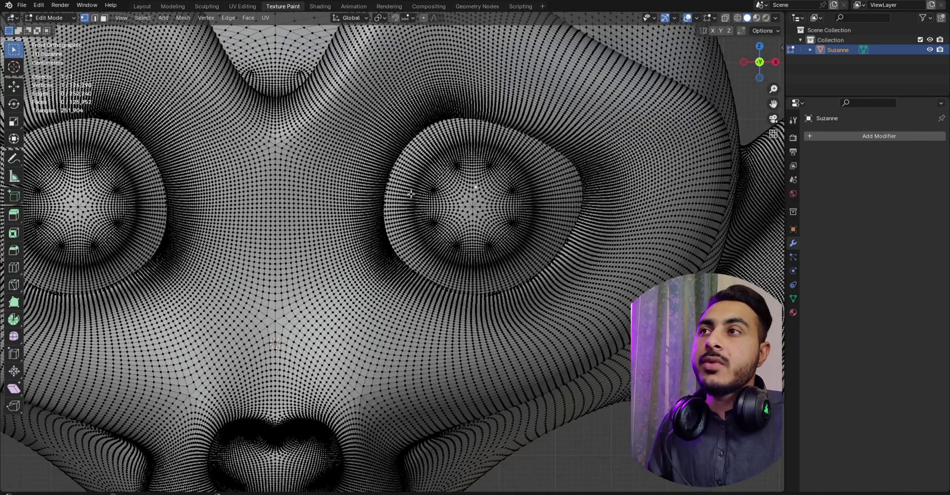
scroll(411, 193, down, 3)
click(441, 226)
key(l)
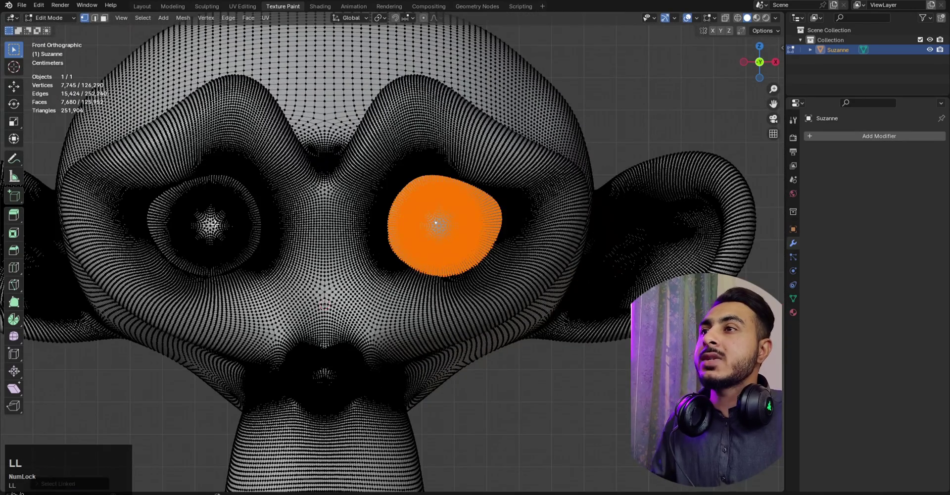
key(l)
click(430, 226)
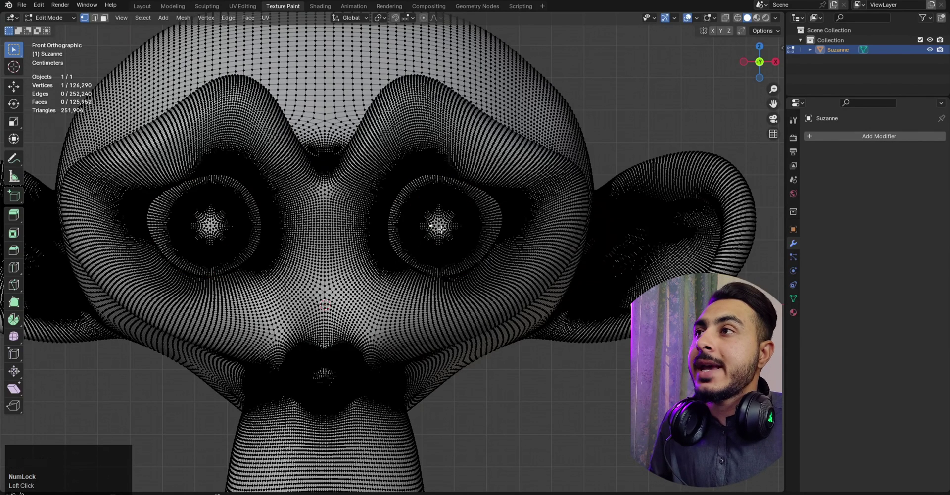
key(l)
key(l)
- Return to Vertex Paint mode and turn on the face selection paint mask
key(Tab)
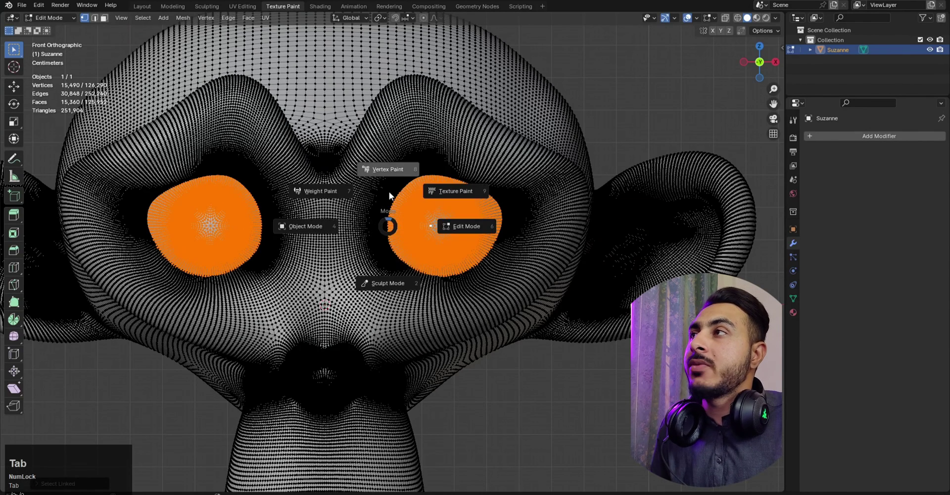
click(387, 174)
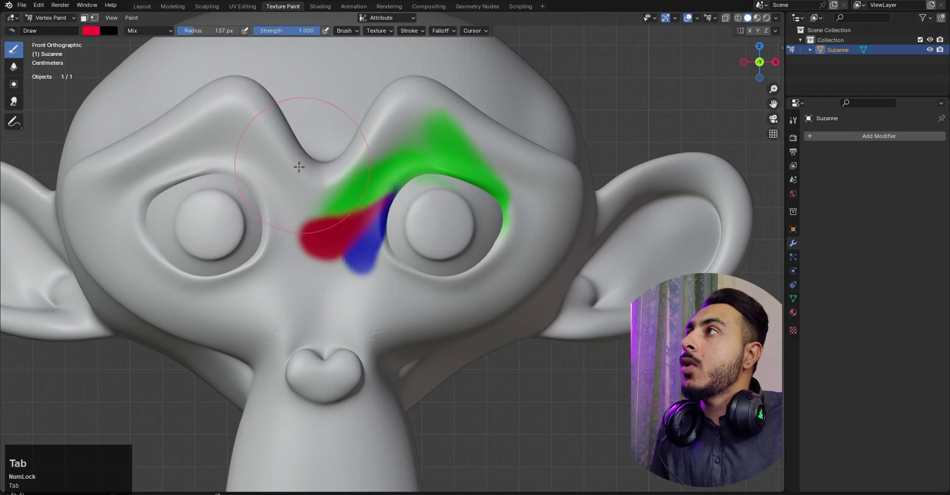
scroll(299, 166, down, 3)
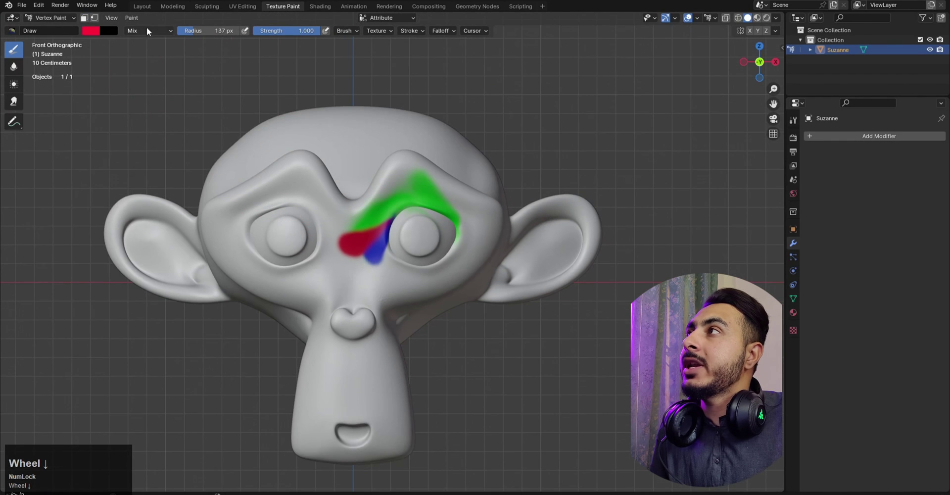
click(85, 18)
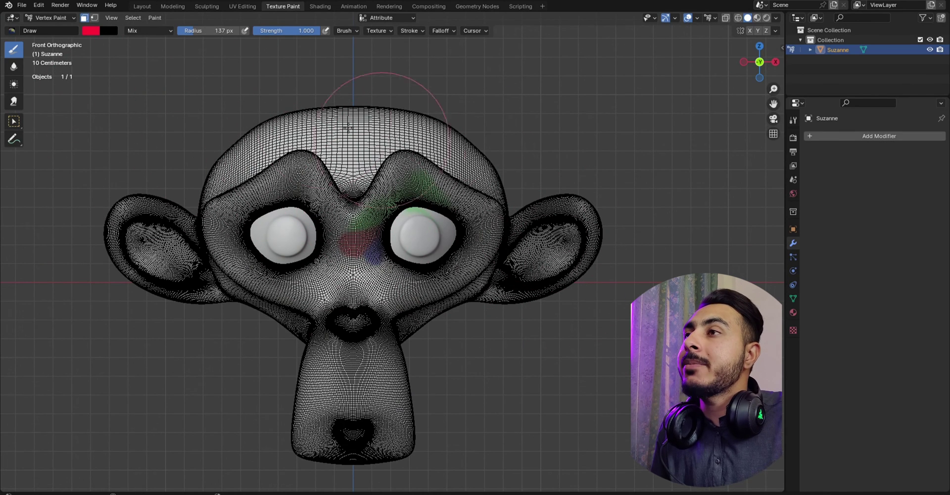
- Paint both masked eyes red with a broad Draw stroke across the face
mouse_move(502, 262)
mouse_down()
mouse_move(297, 233)
mouse_move(188, 131)
mouse_move(218, 296)
mouse_move(243, 270)
mouse_up()
scroll(396, 250, up, 5)
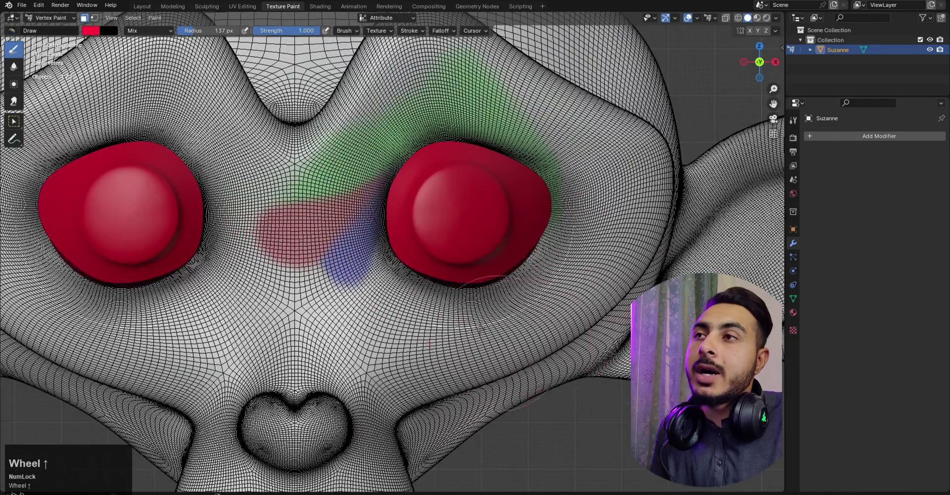
scroll(488, 237, down, 1)
shift+middle_drag(481, 207, 469, 232)
scroll(468, 224, down, 4)
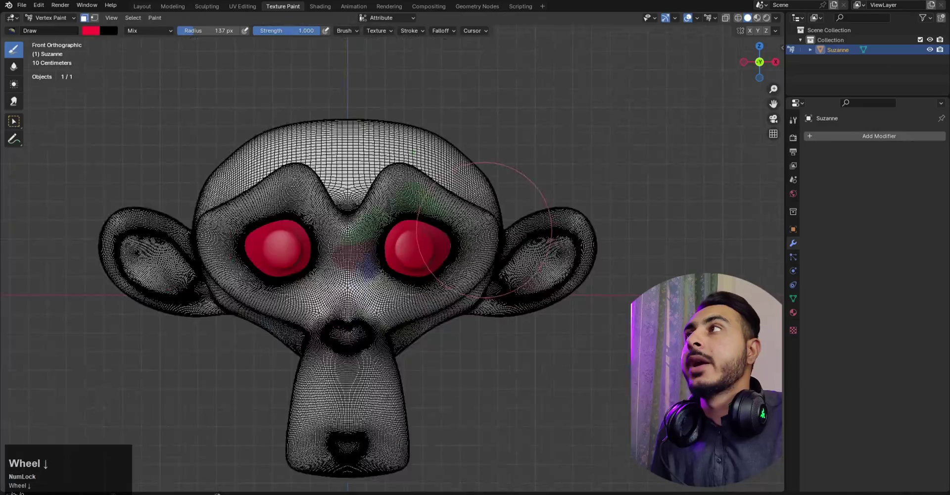
- Set the brush colour to light green and fill the masked eyes with it using Set Vertex Colors
scroll(346, 173, down, 1)
shift+middle_drag(232, 117, 258, 197)
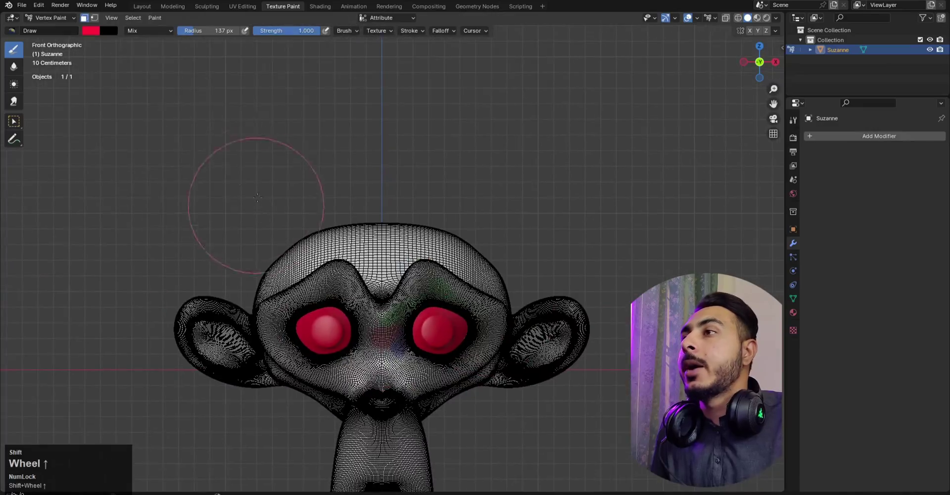
click(92, 30)
click(113, 70)
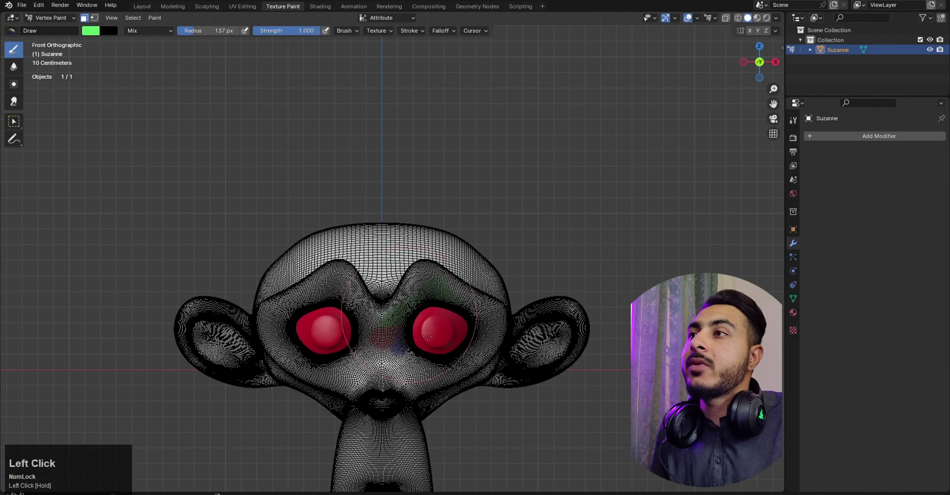
shift+middle_drag(427, 336, 446, 277)
scroll(436, 277, up, 4)
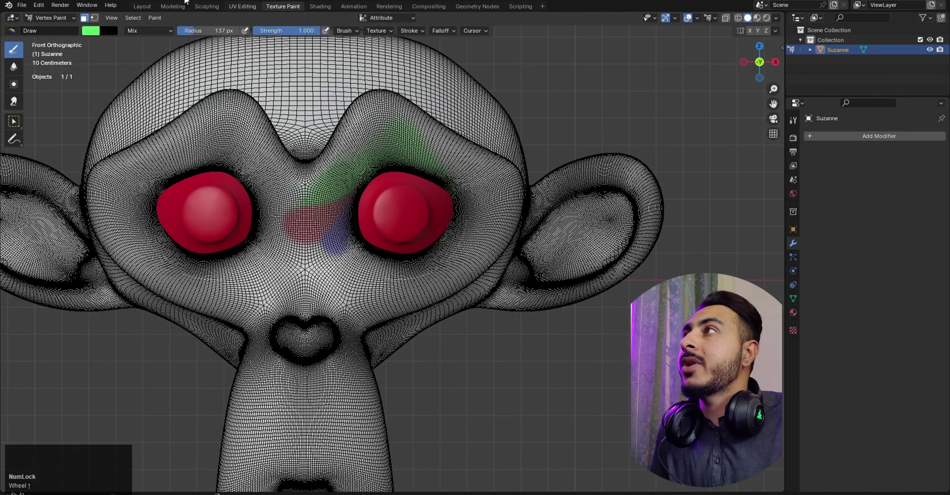
click(155, 18)
mouse_move(55, 18)
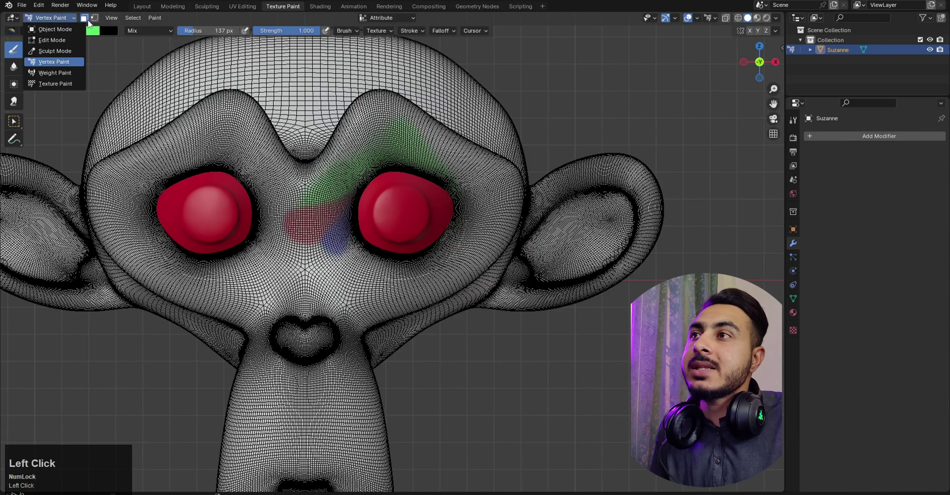
click(155, 18)
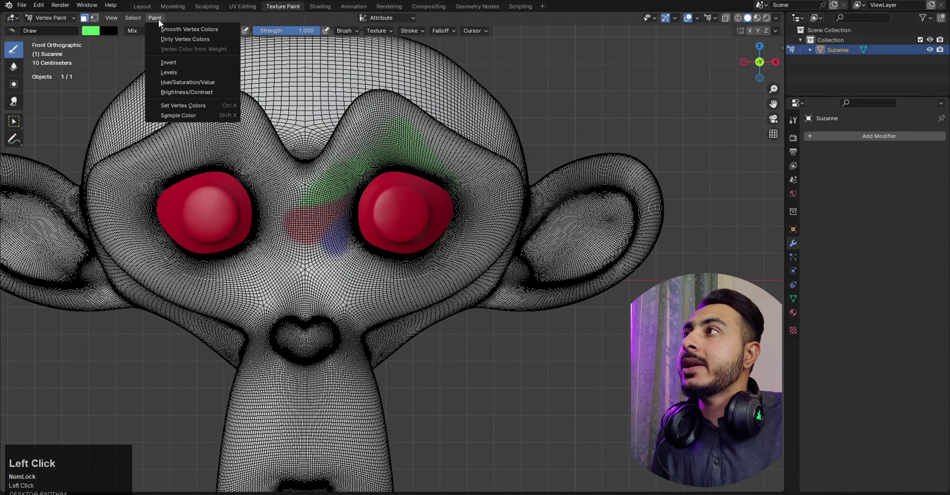
click(202, 105)
scroll(446, 273, down, 6)
key(Tab)
scroll(475, 278, down, 5)
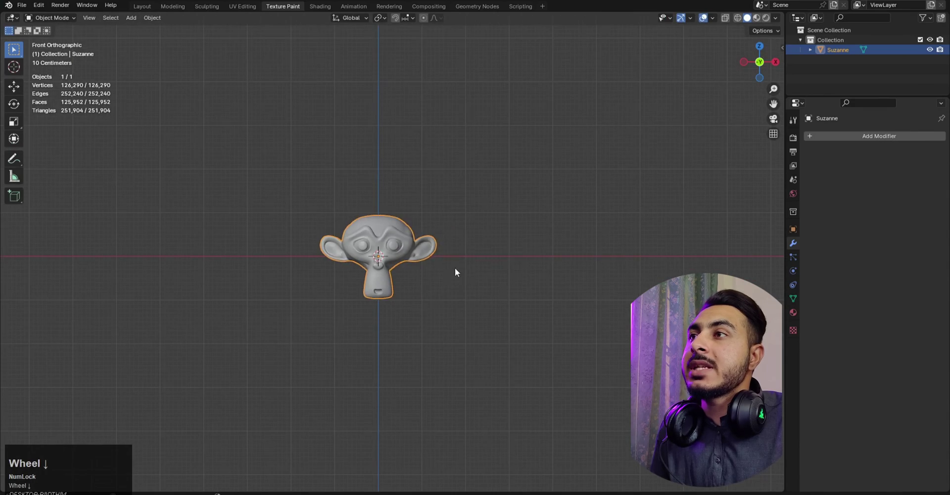
key(Tab)
scroll(403, 242, up, 4)
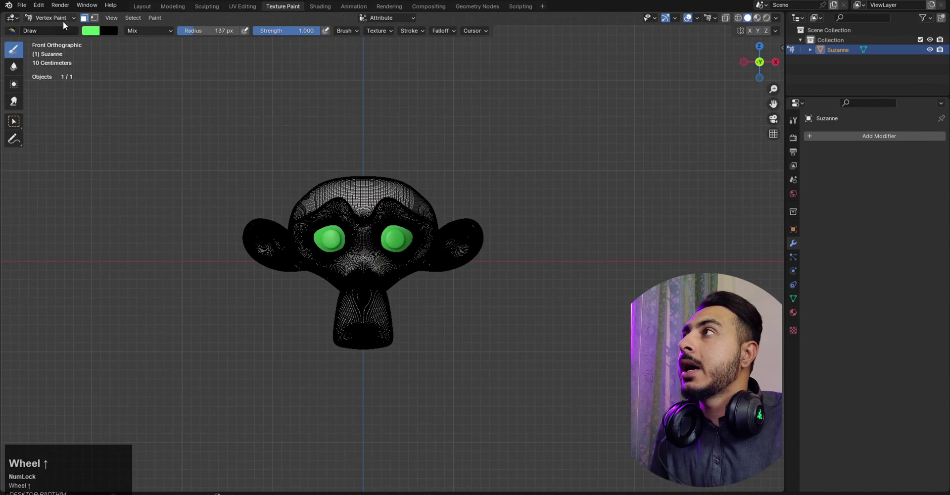
- Turn off the face selection paint mask and inspect the painted monkey head up close and from farther away
click(84, 18)
shift+middle_drag(238, 130, 239, 56)
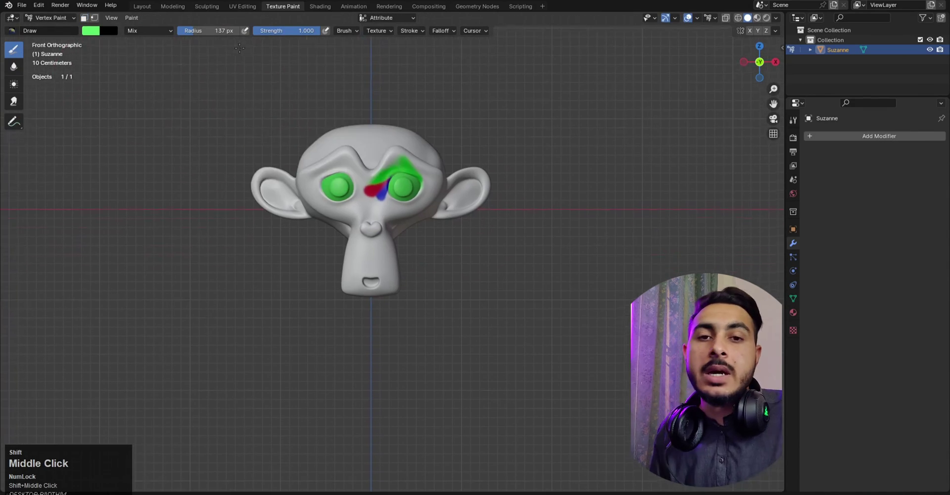
scroll(384, 110, up, 3)
shift+middle_drag(394, 148, 408, 260)
shift+middle_drag(479, 208, 492, 175)
scroll(490, 176, down, 7)
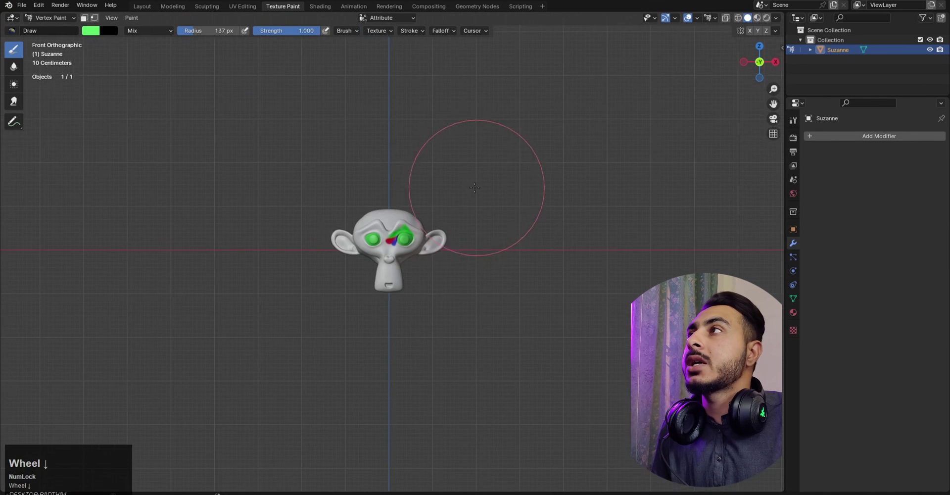
scroll(391, 292, up, 5)
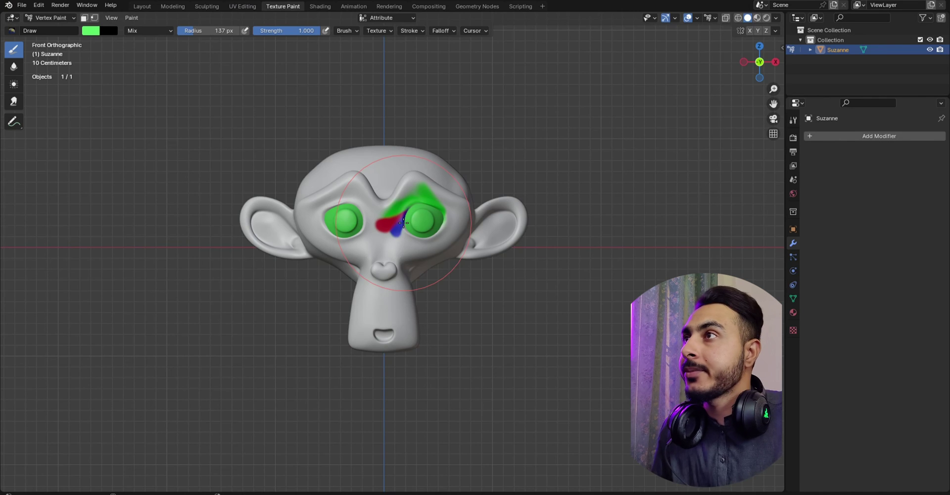
scroll(404, 242, down, 4)
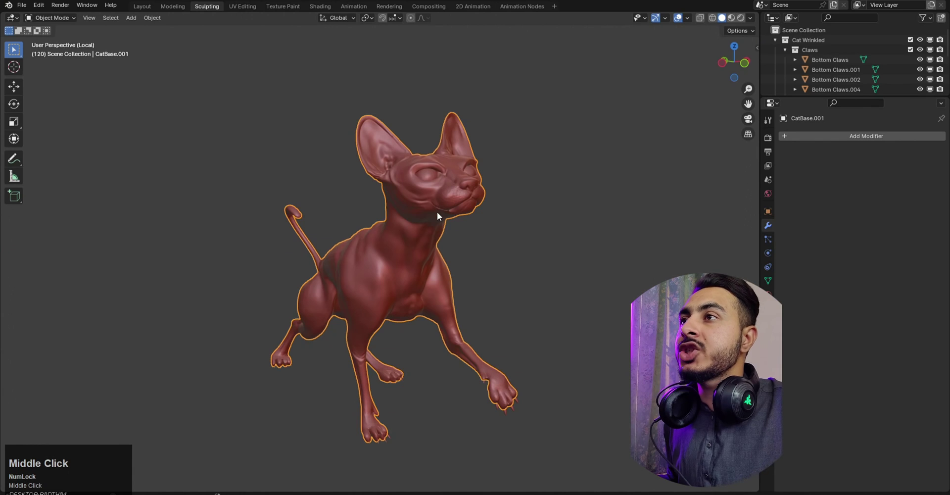
- Open the Texture Paint workspace for the cat sculpt and join the image editor area into the 3D viewport
middle_drag(459, 203, 444, 220)
scroll(444, 221, down, 3)
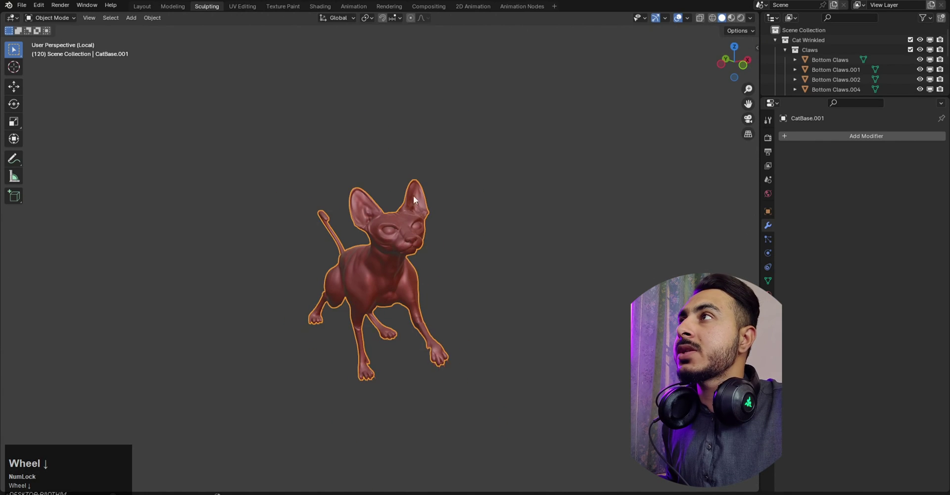
click(289, 6)
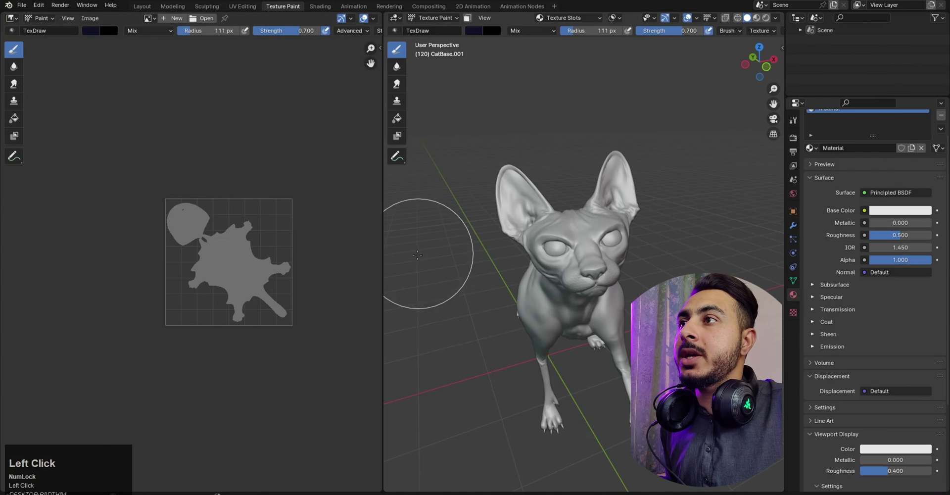
right_click(382, 239)
click(374, 241)
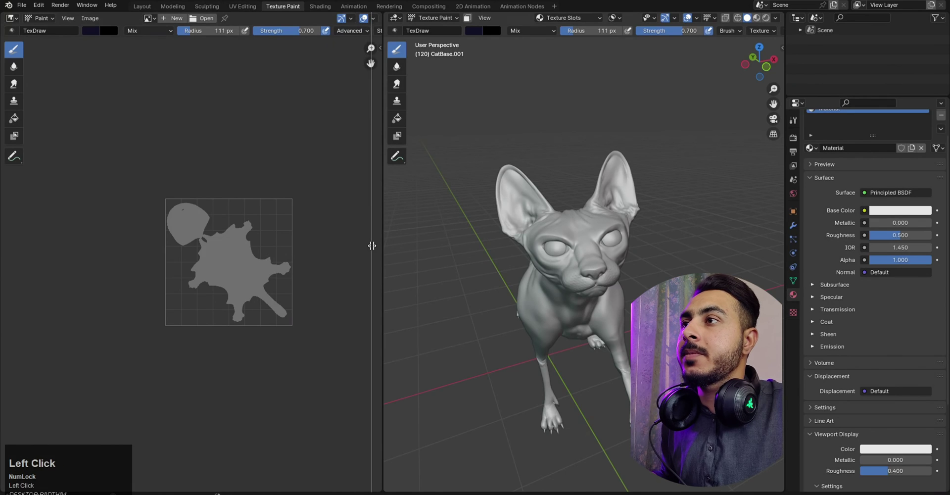
right_click(373, 245)
right_click(385, 248)
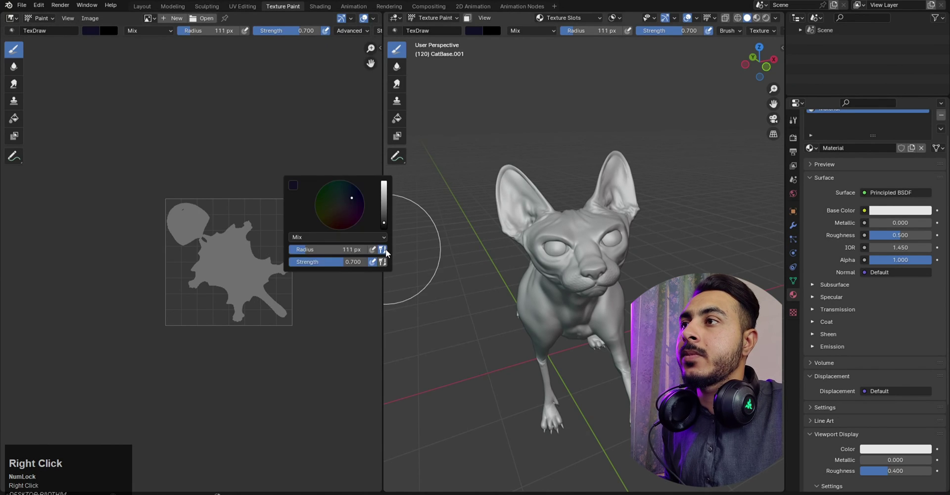
right_click(381, 289)
click(364, 312)
click(241, 282)
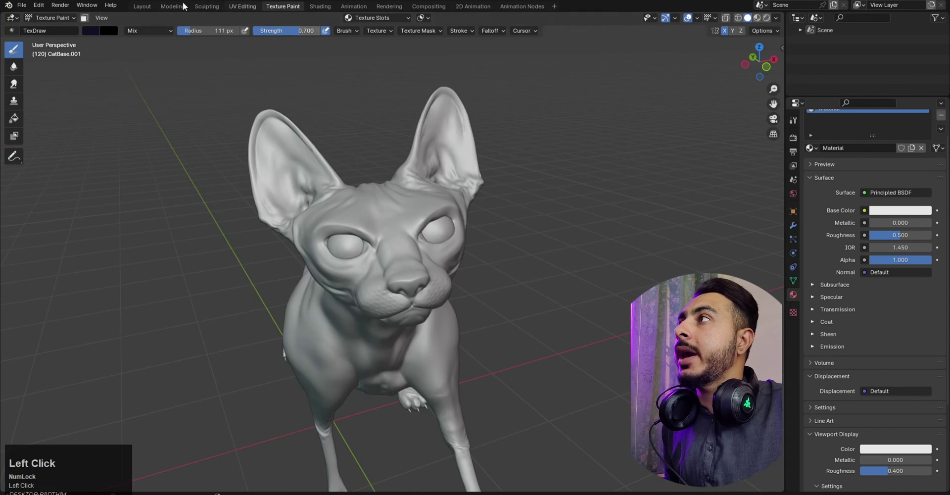
- Switch the cat body to Vertex Paint mode and frame the whole cat
key(Tab)
scroll(376, 145, down, 2)
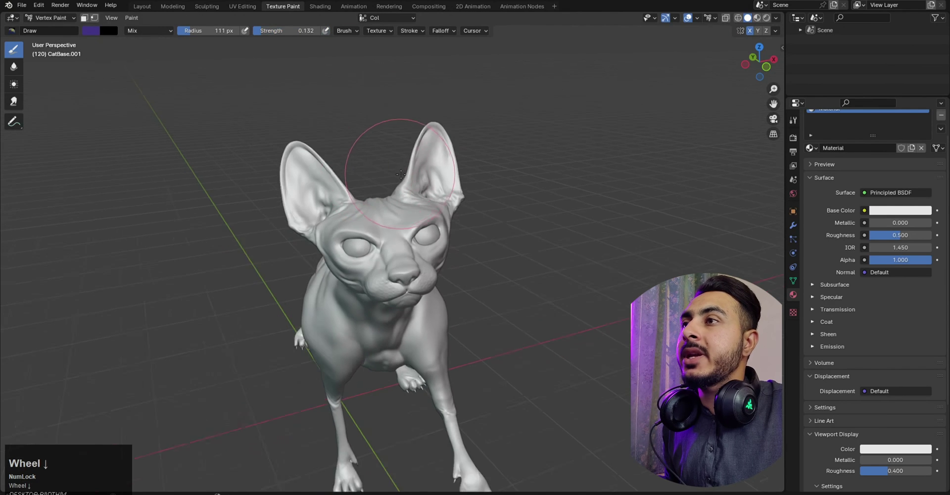
middle_drag(381, 149, 371, 372)
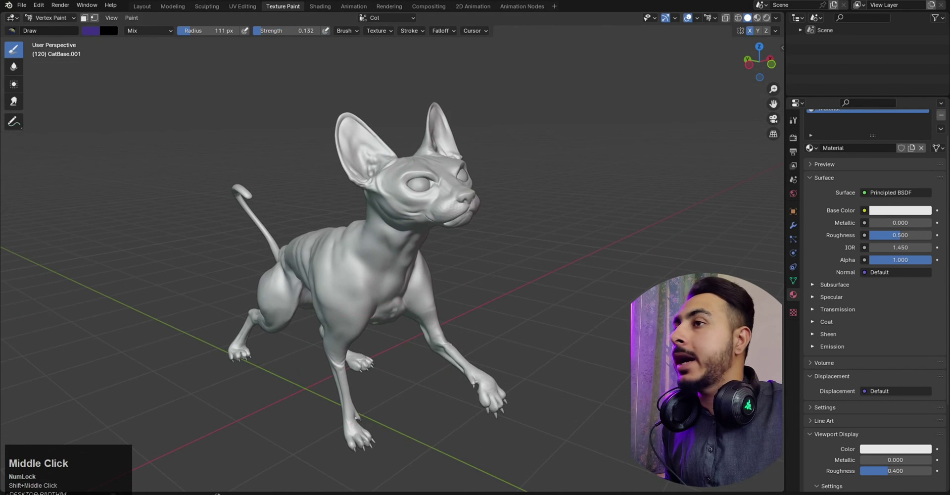
- Bring up the reference image board over the viewport and examine the cat pictures, then clear it from view
right_drag(3, 420, 562, 286)
scroll(562, 286, up, 5)
middle_click(588, 303)
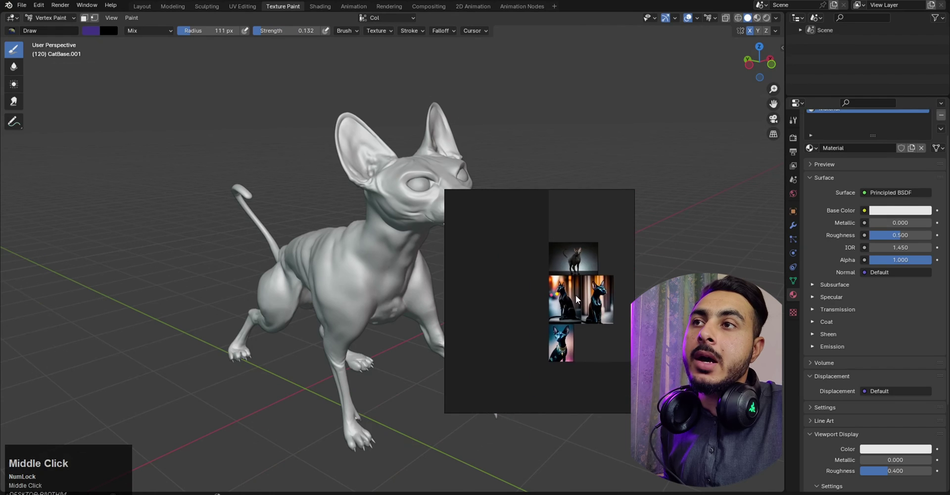
scroll(581, 303, up, 2)
scroll(575, 304, down, 3)
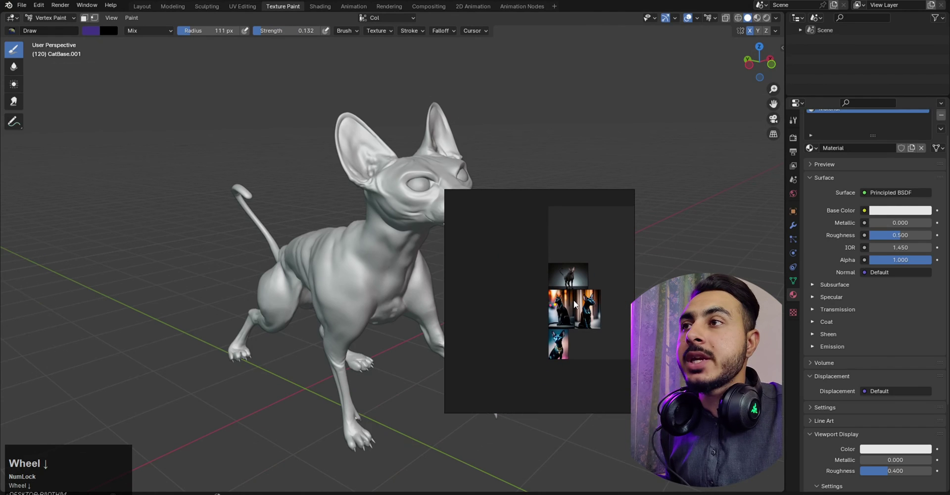
right_drag(574, 299, 0, 316)
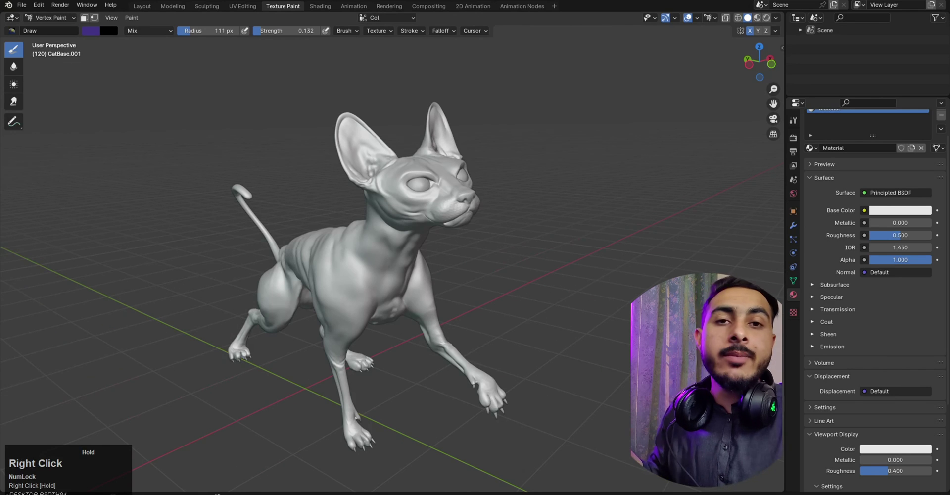
key(ctrl+d)
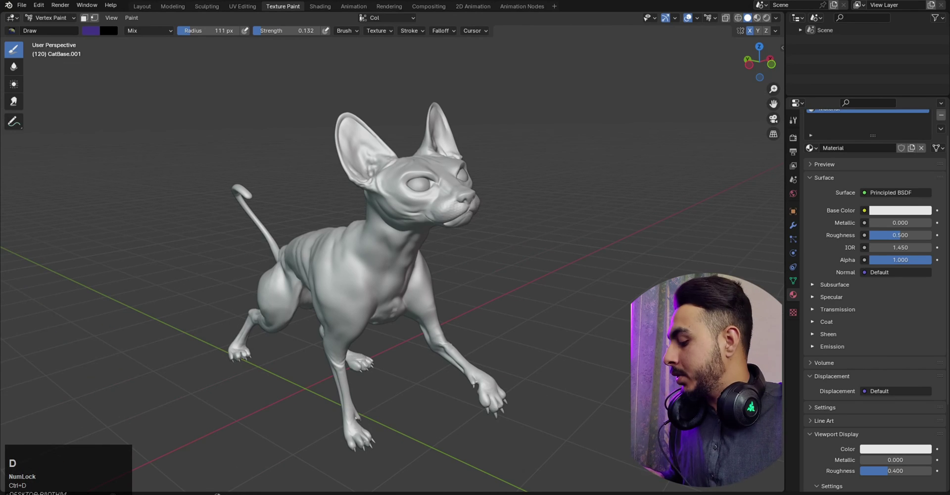
scroll(392, 262, up, 1)
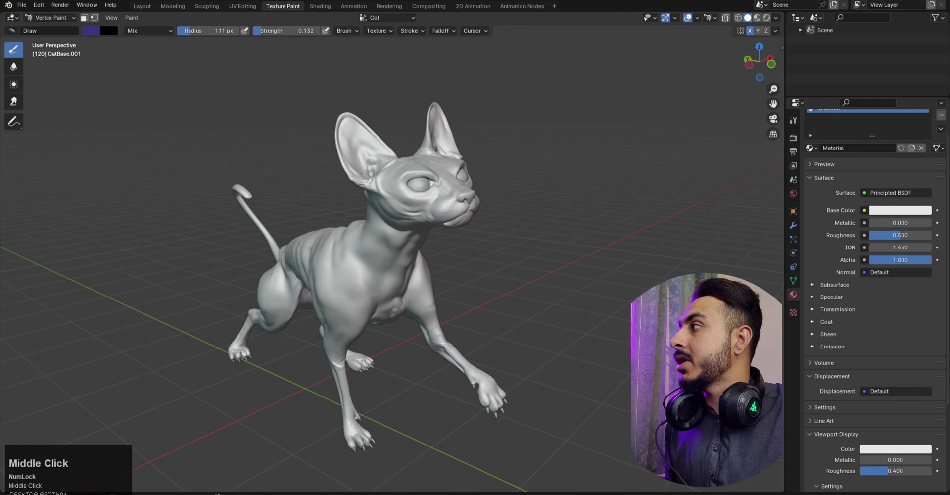
scroll(99, 276, up, 1)
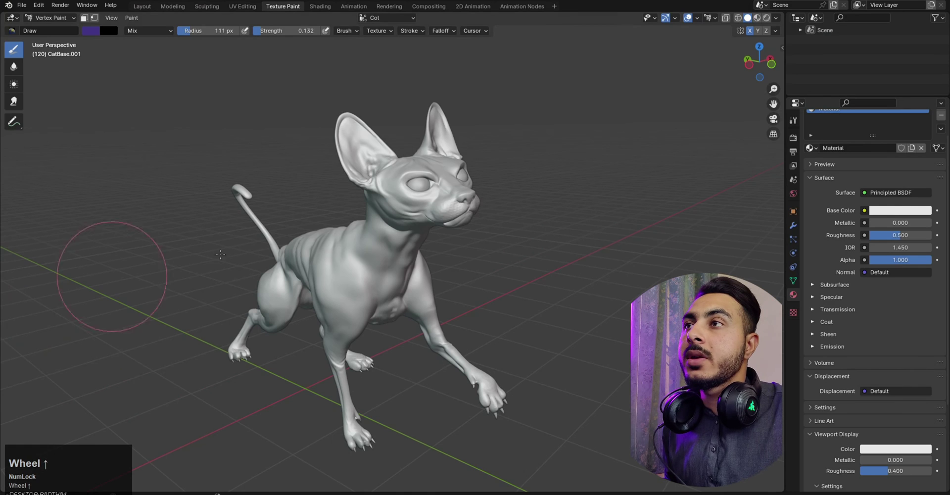
- Fill the whole cat body with the current purple brush colour using Set Vertex Colors
middle_drag(463, 209, 509, 181)
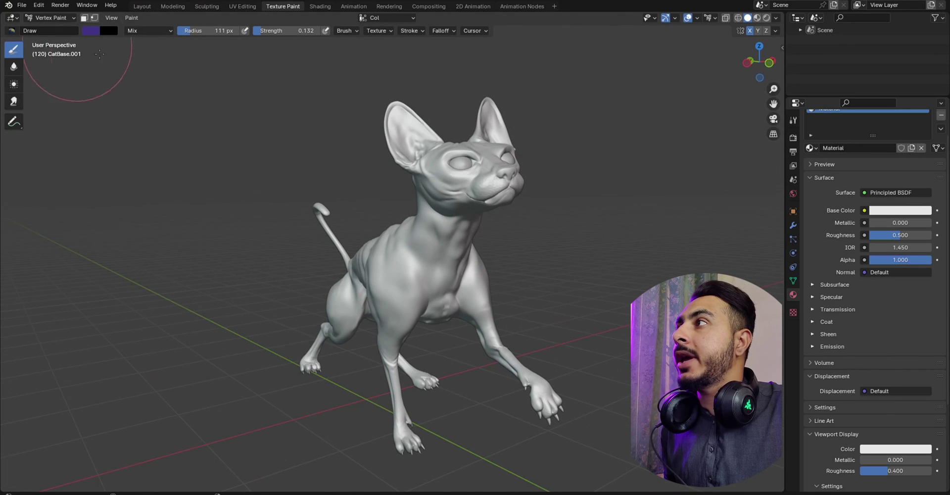
click(131, 18)
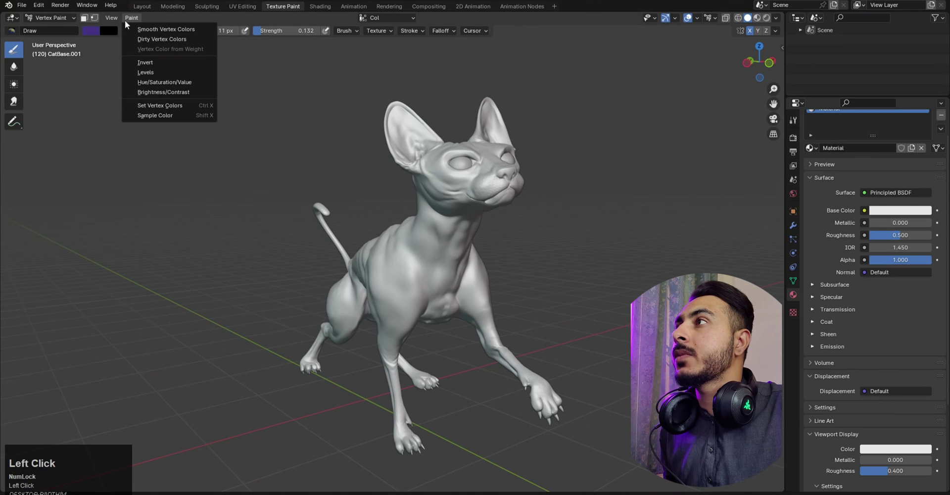
click(160, 105)
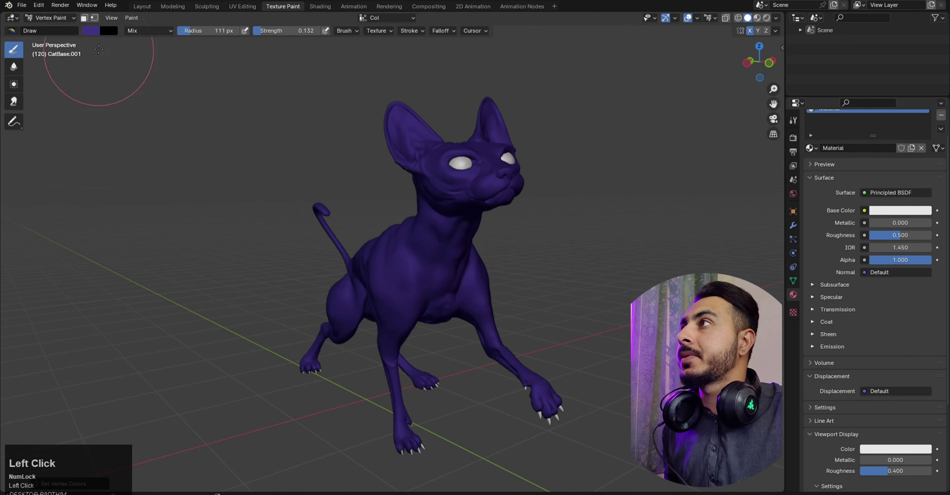
- Set the brush colour to a dark muted blue-violet (hue 0.684, saturation 0.397, value 0.318) and fill the cat body with Set Vertex Colors
click(87, 31)
mouse_move(181, 97)
mouse_down()
mouse_move(170, 102)
mouse_move(183, 102)
mouse_up()
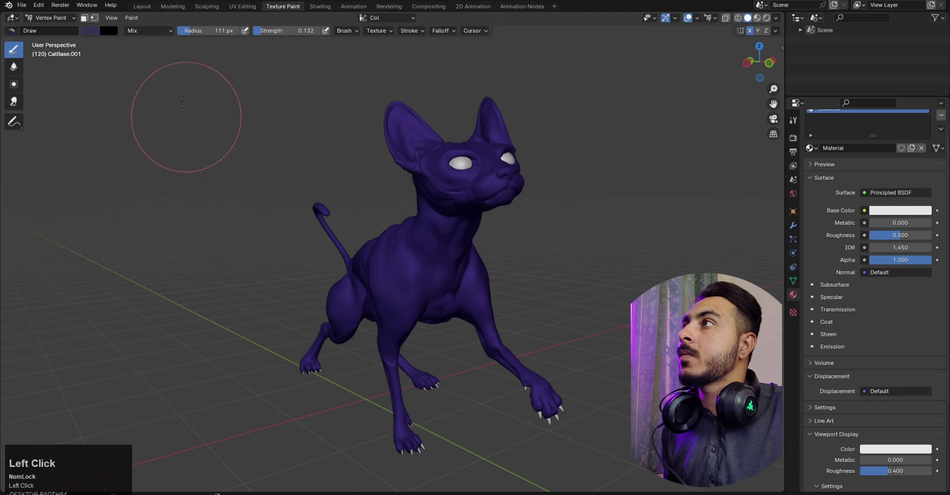
click(130, 19)
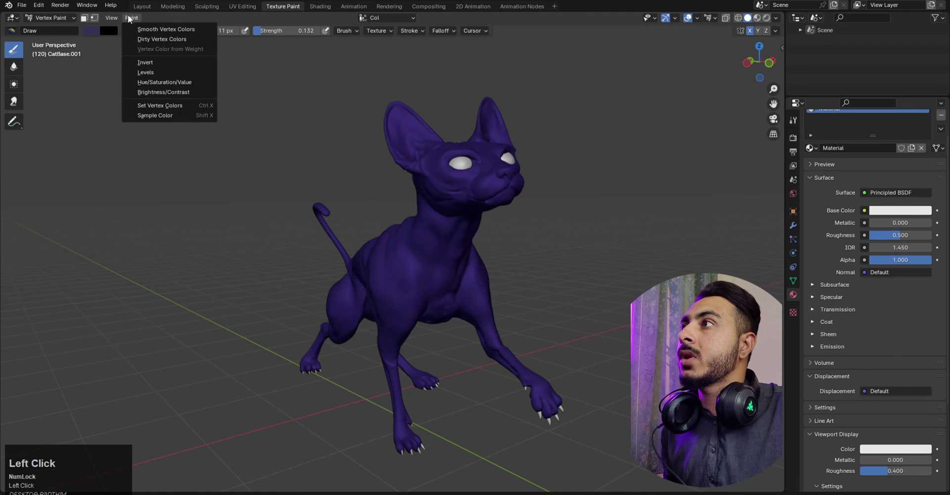
click(184, 107)
mouse_move(393, 180)
middle_down()
mouse_move(583, 183)
mouse_move(525, 188)
mouse_move(579, 185)
mouse_move(515, 205)
mouse_move(476, 240)
mouse_move(521, 235)
middle_up()
scroll(516, 205, up, 3)
scroll(476, 240, up, 1)
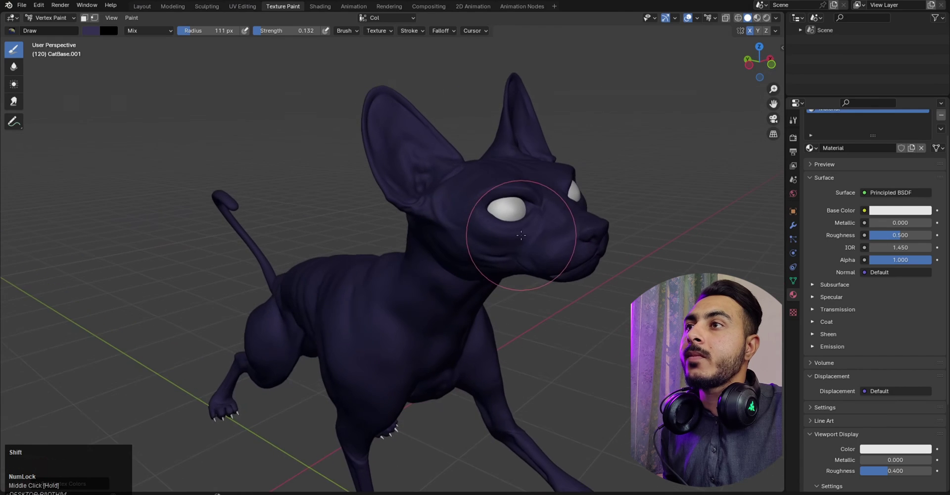
- In Object Mode, select the separate eyes object together with the cat body and join them into one mesh
scroll(521, 235, up, 2)
middle_drag(456, 233, 492, 218)
key(Tab)
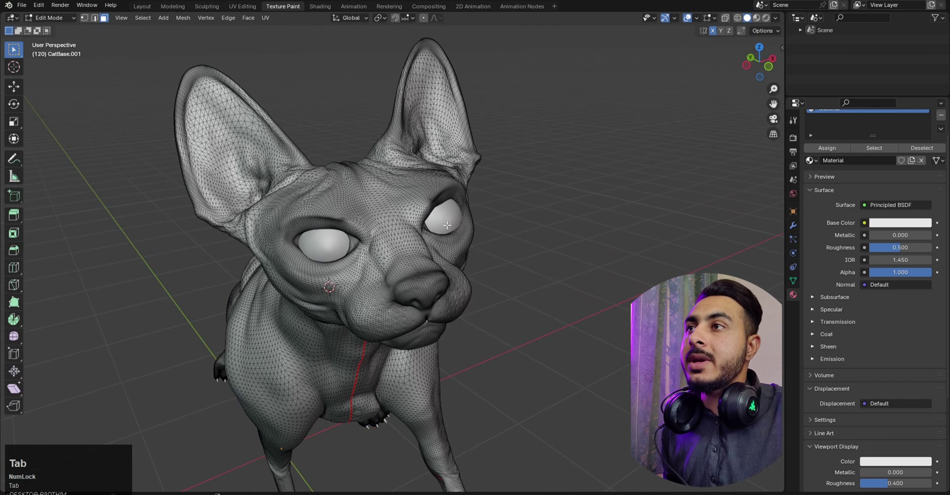
click(449, 217)
key(g)
right_click(271, 286)
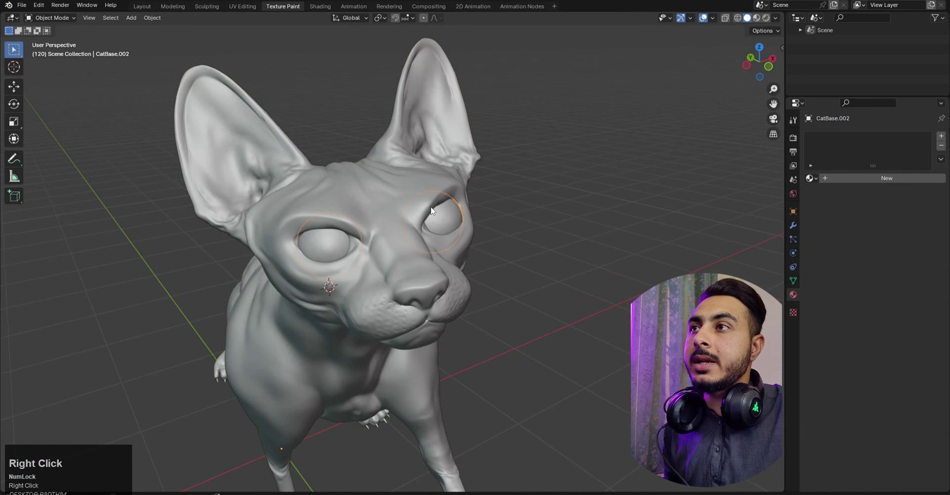
shift+click(424, 212)
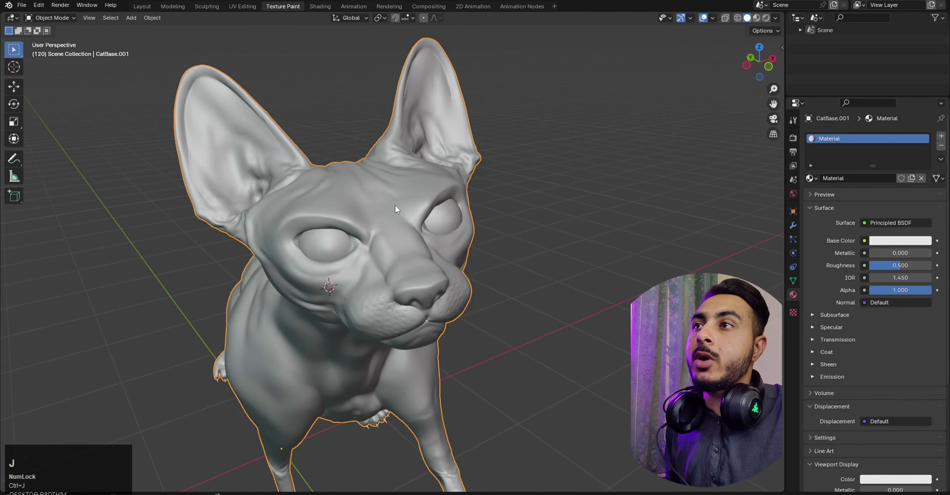
- In Edit Mode, select all linked geometry of both cat eyes
key(Tab)
click(453, 212)
key(Tab)
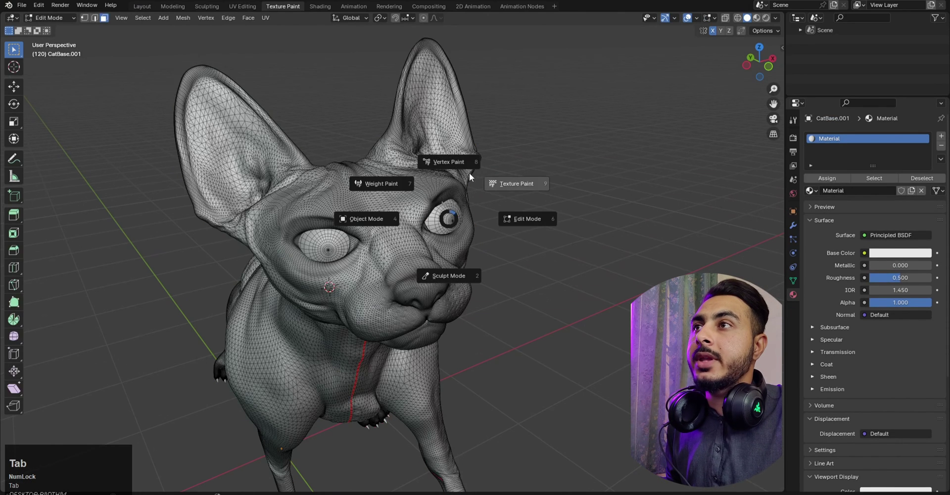
click(526, 223)
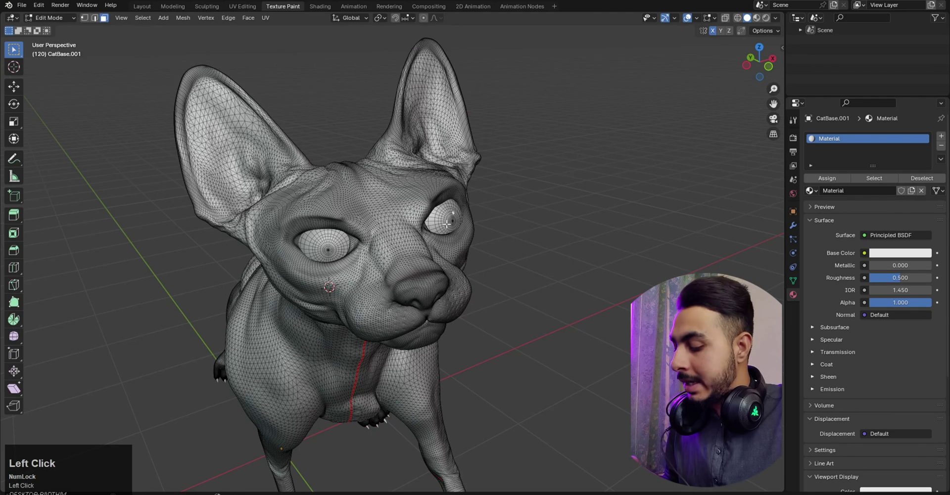
key(l)
key(l)
- Return the joined cat mesh to Vertex Paint mode and turn on the face selection mask for the eyes
key(Tab)
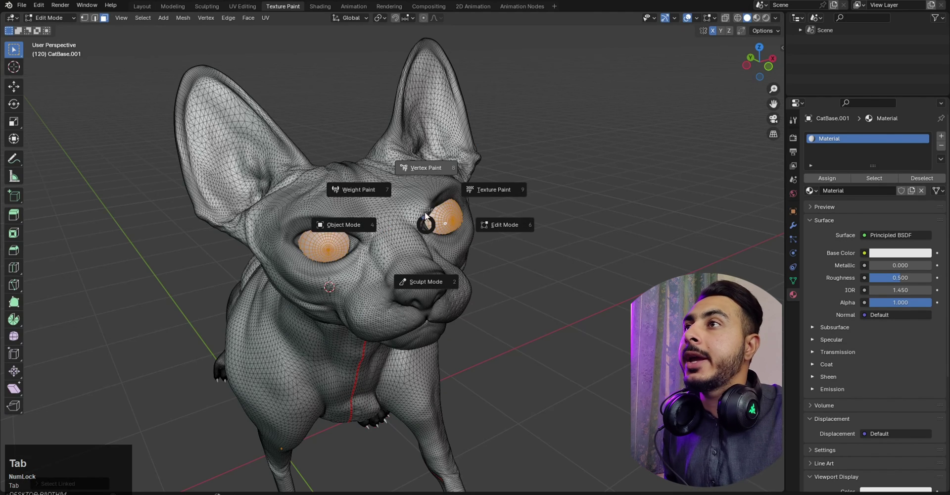
click(413, 159)
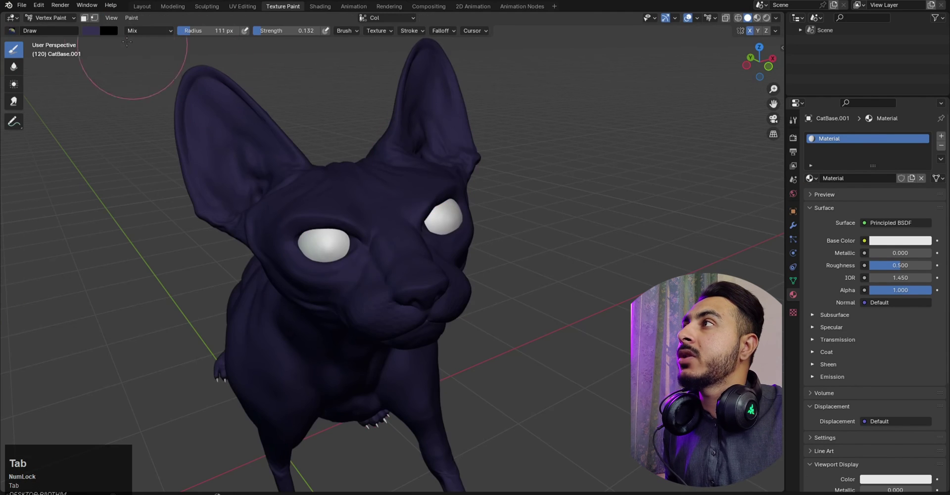
click(87, 19)
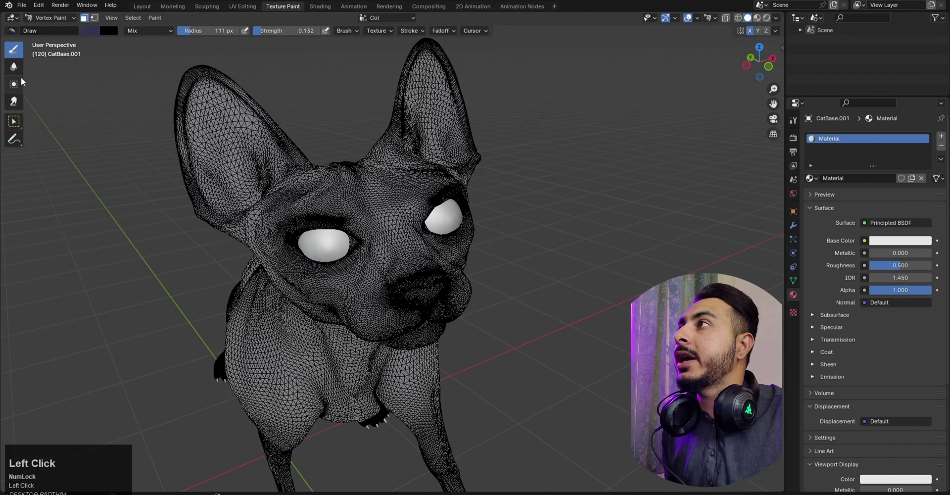
- Set the brush colour to a muted brown (hue 0.089, saturation 0.429, value 0.551) and fill the masked eyes with Set Vertex Colors
click(98, 32)
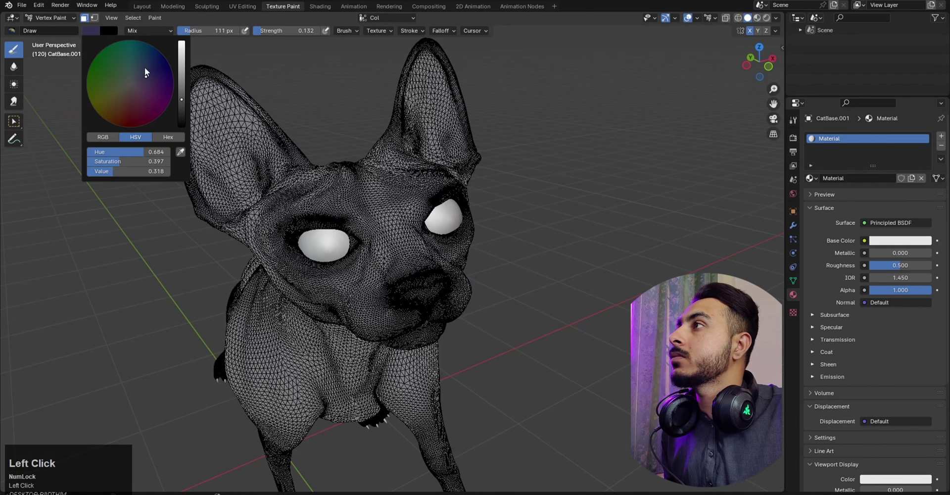
click(92, 31)
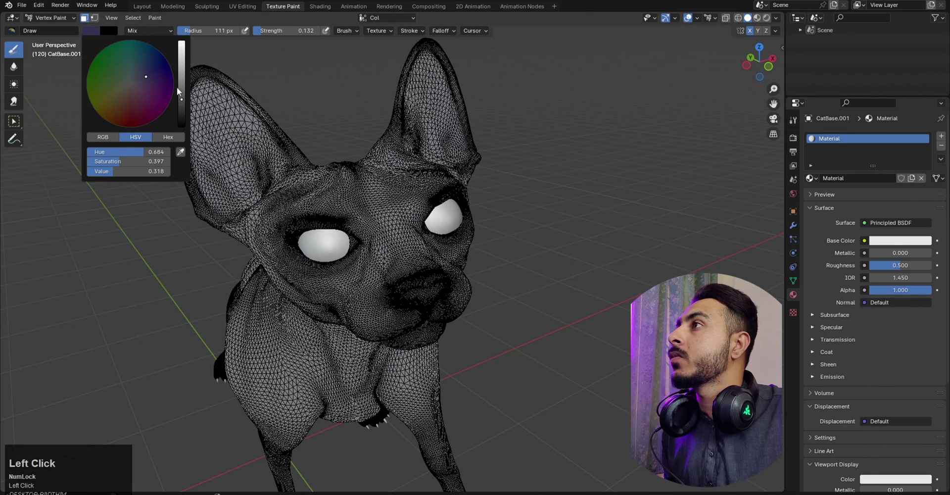
drag(134, 95, 128, 97)
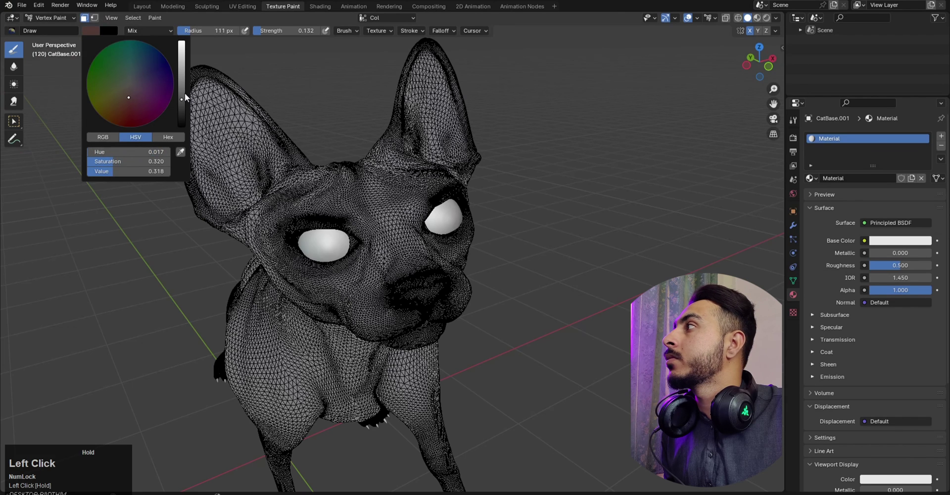
scroll(14, 121, down, 1)
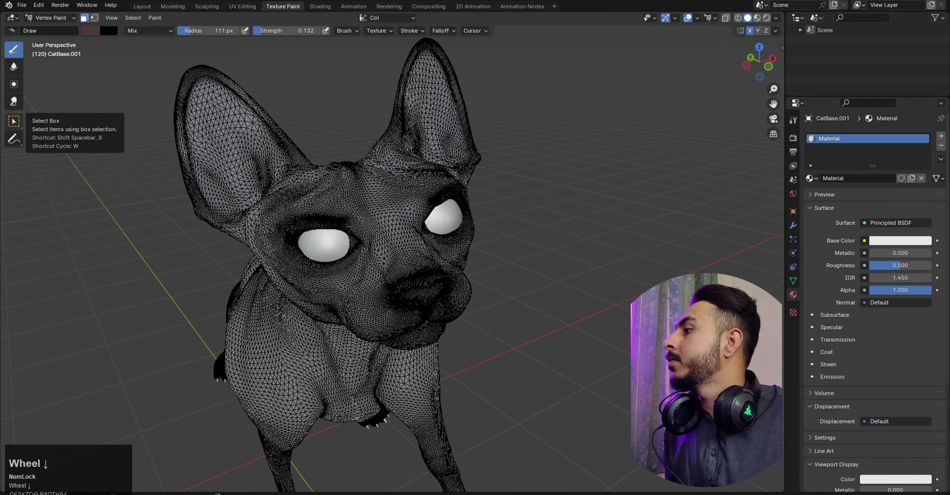
middle_click(13, 121)
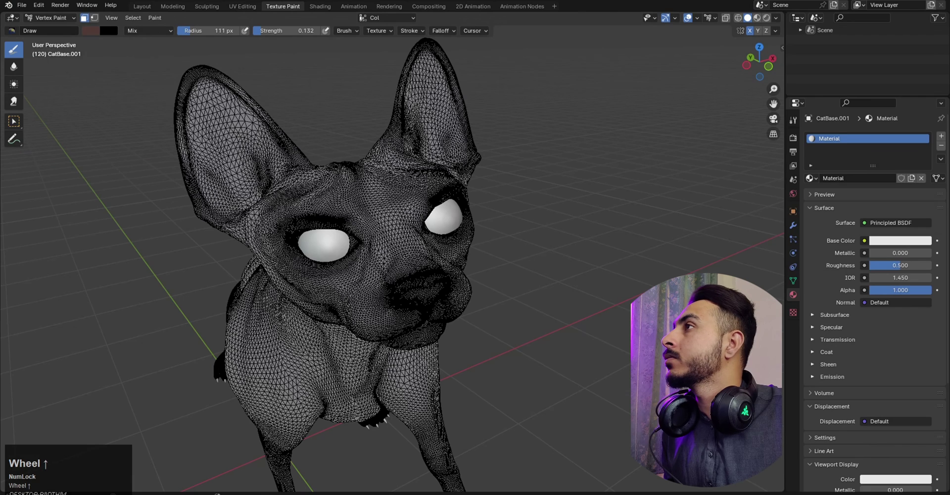
click(91, 31)
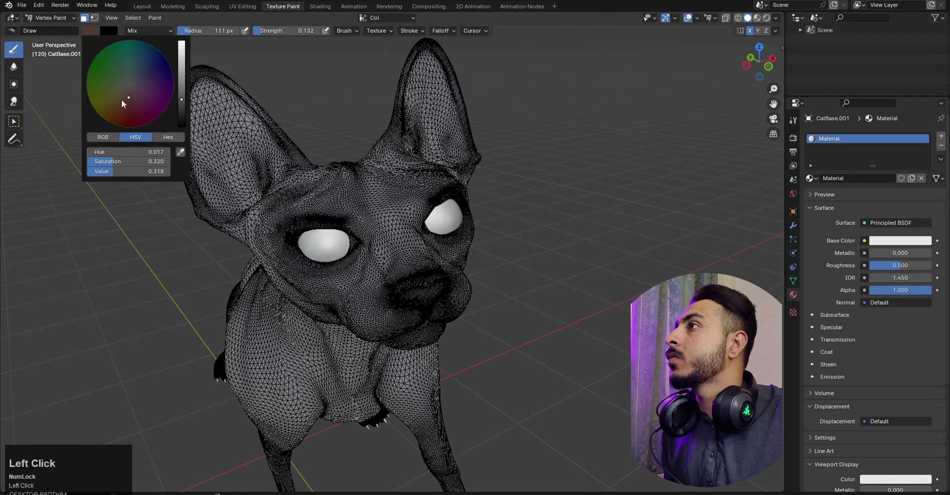
drag(182, 97, 182, 78)
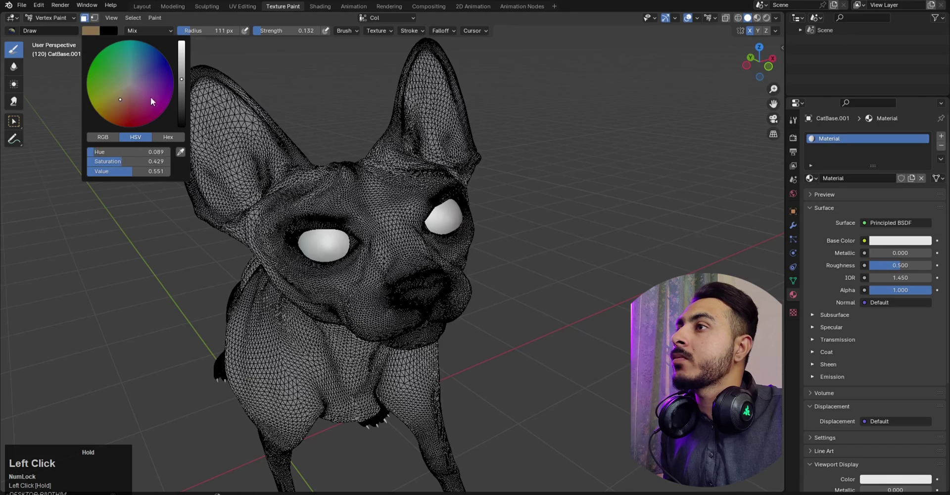
click(154, 39)
click(154, 18)
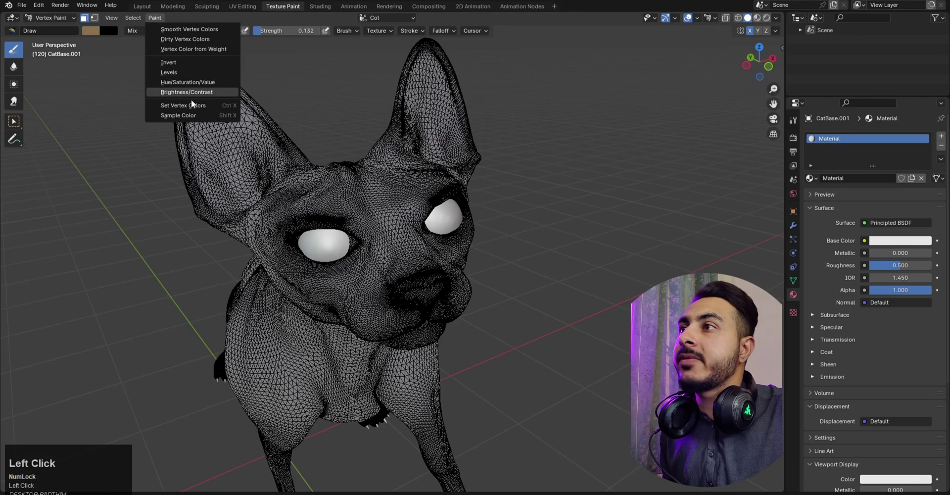
click(191, 105)
- In Edit Mode, select the centre faces of both cat eyes as the starting point for the irises
mouse_move(417, 221)
middle_down()
mouse_move(446, 203)
mouse_move(397, 270)
middle_up()
key(Tab)
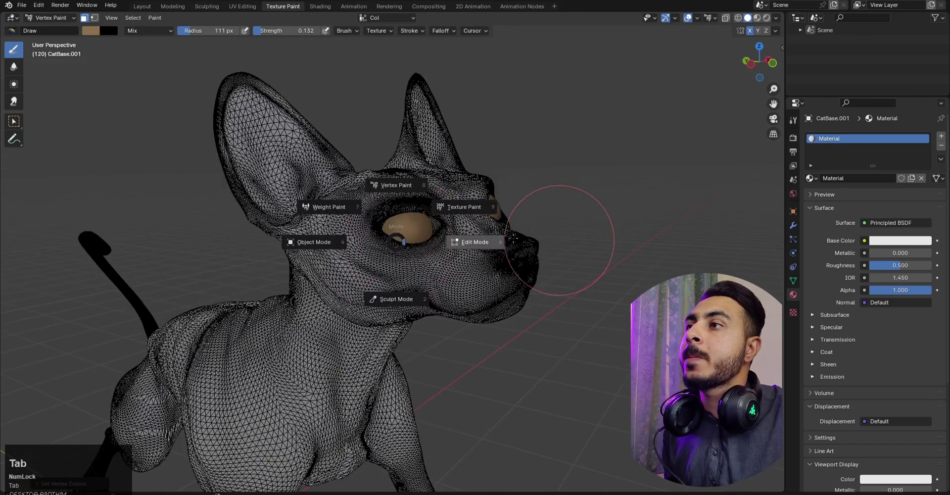
middle_drag(557, 239, 549, 242)
scroll(501, 173, up, 6)
shift+middle_drag(307, 329, 322, 273)
click(211, 321)
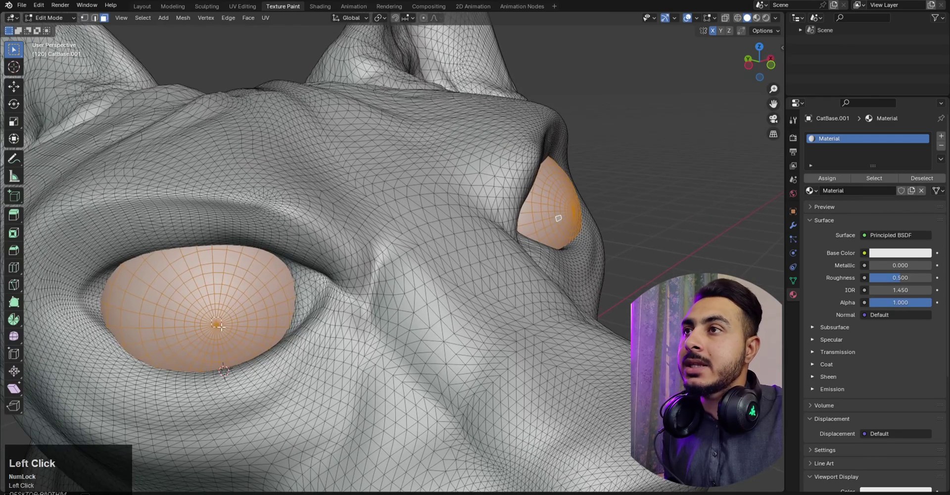
middle_drag(213, 323, 346, 238)
scroll(348, 237, up, 3)
click(270, 206)
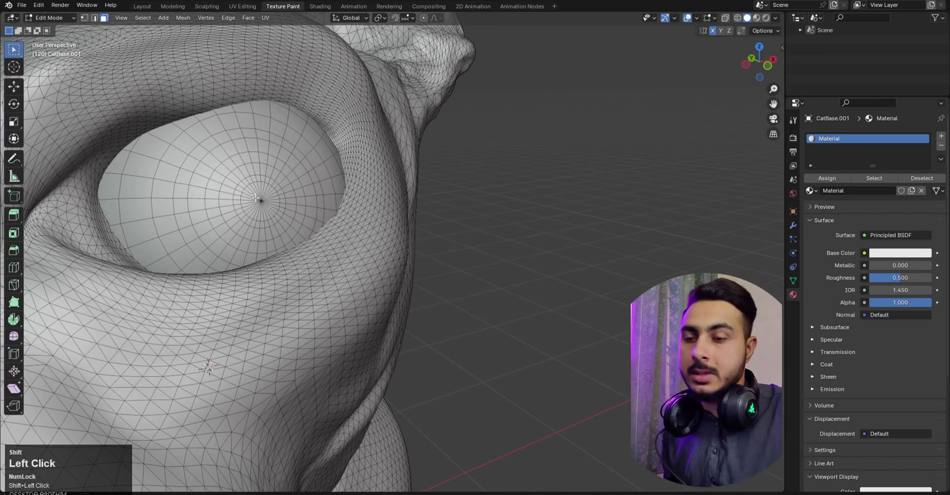
- Grow the face selection outward from the eye centres with Select More until it covers the iris area of both eyes
key(ctrl+KP_Add)
key(ctrl+KP_Add)
key(ctrl+KP_Add)
key(ctrl+KP_Add)
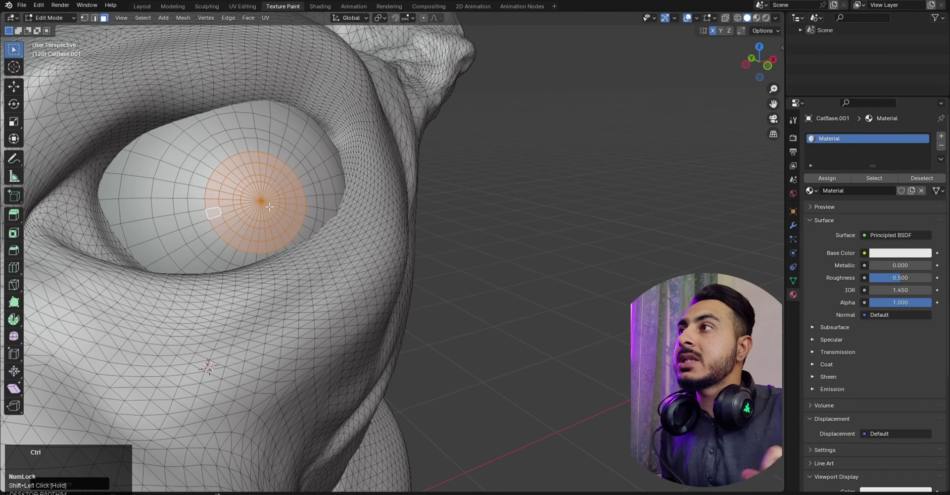
scroll(269, 207, down, 6)
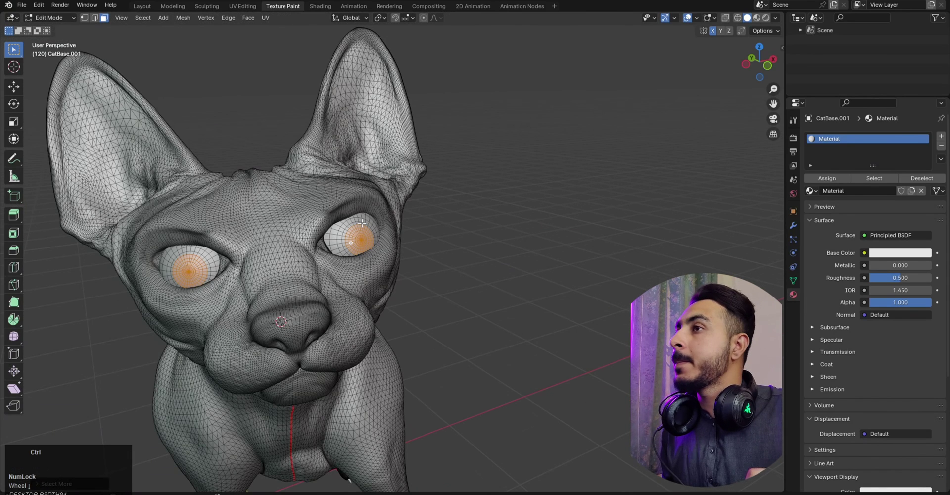
key(ctrl+KP_Add)
key(ctrl+KP_Add)
key(ctrl+KP_Add)
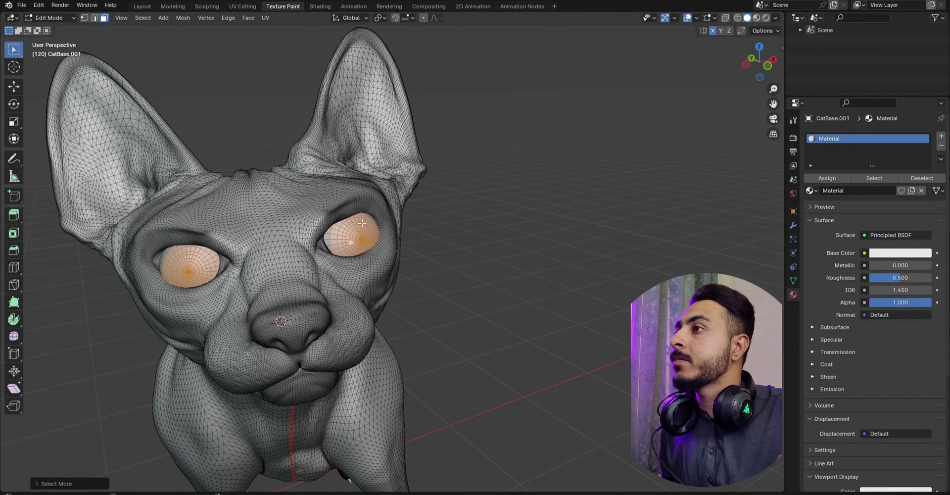
scroll(371, 226, down, 5)
middle_drag(370, 226, 407, 229)
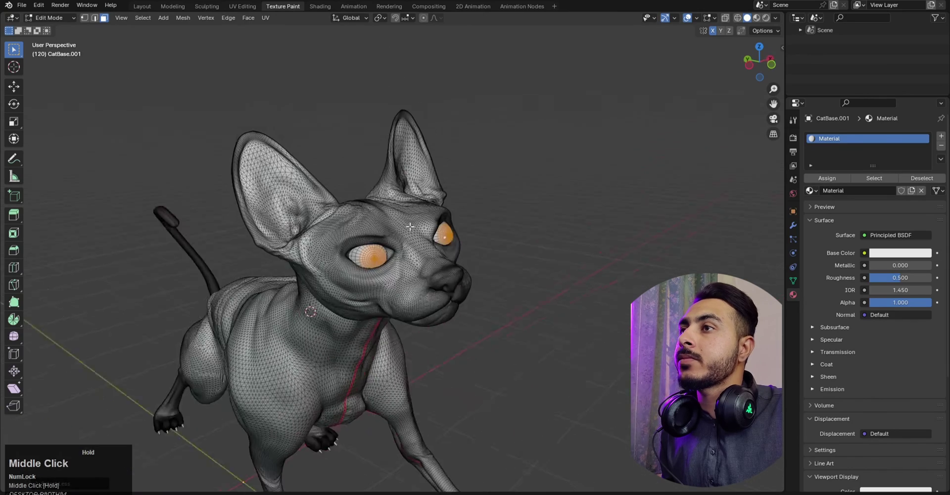
- Back in Vertex Paint mode, set the brush to a bright orange-yellow with value 1.000 and fill the selected iris faces using Set Vertex Colors
scroll(406, 230, up, 3)
key(ctrl+Tab)
click(419, 168)
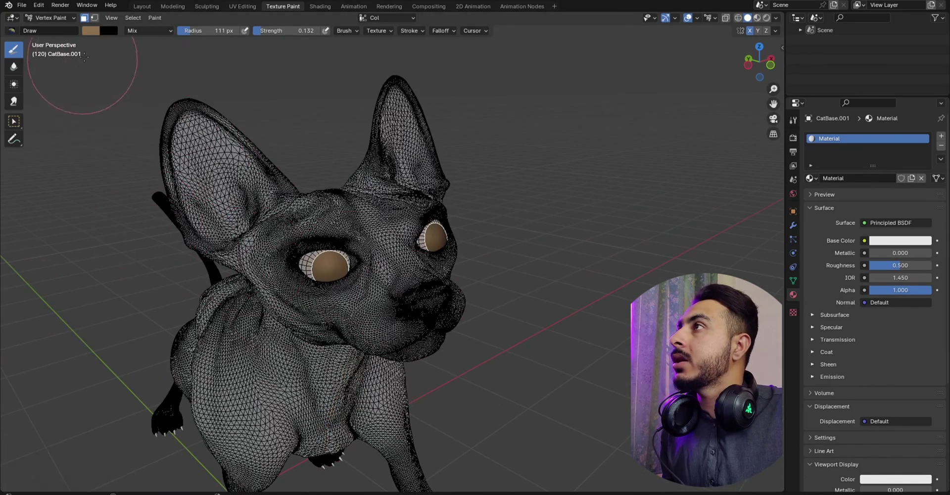
scroll(107, 33, down, 1)
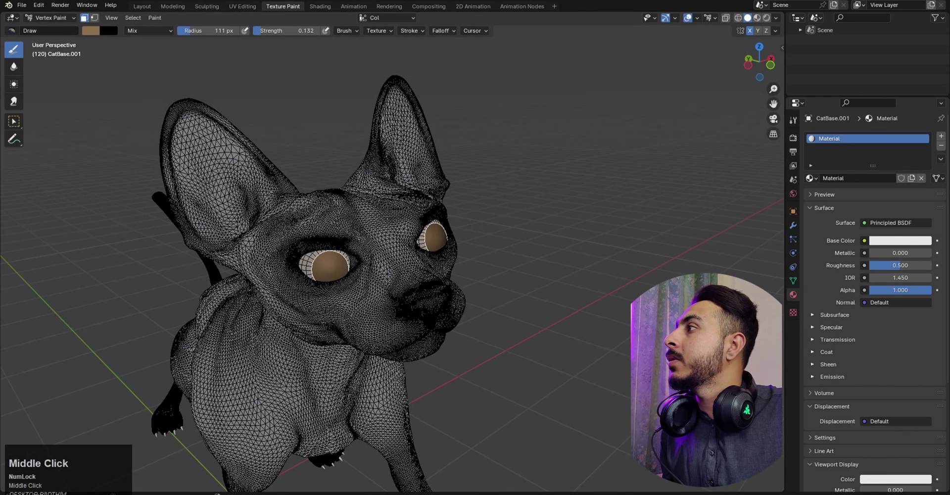
scroll(107, 33, up, 1)
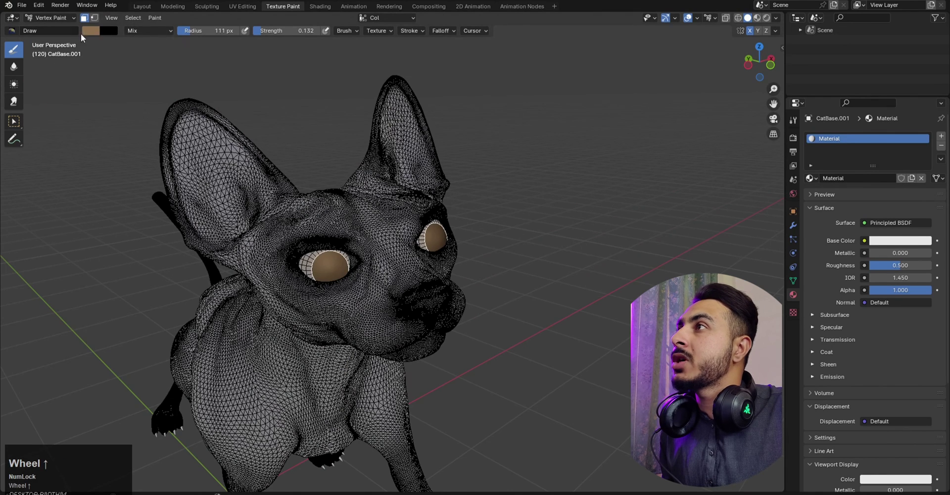
click(88, 32)
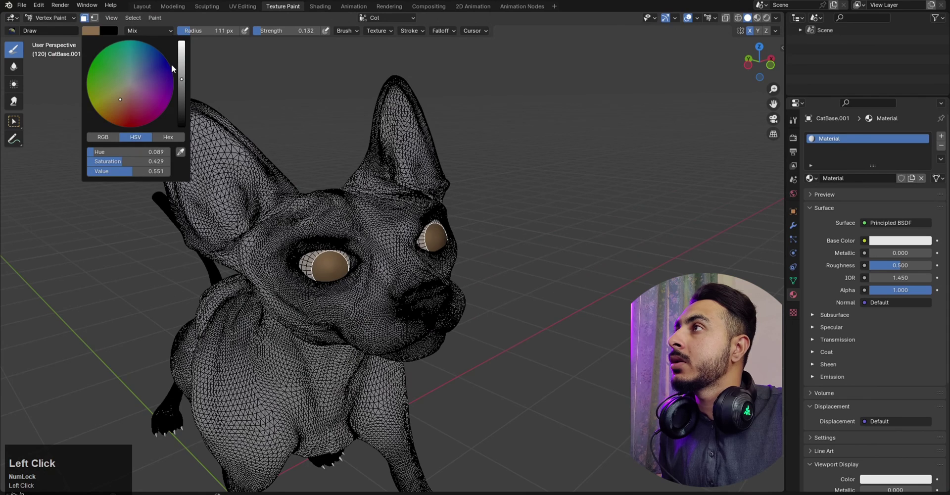
click(87, 32)
drag(174, 57, 173, 48)
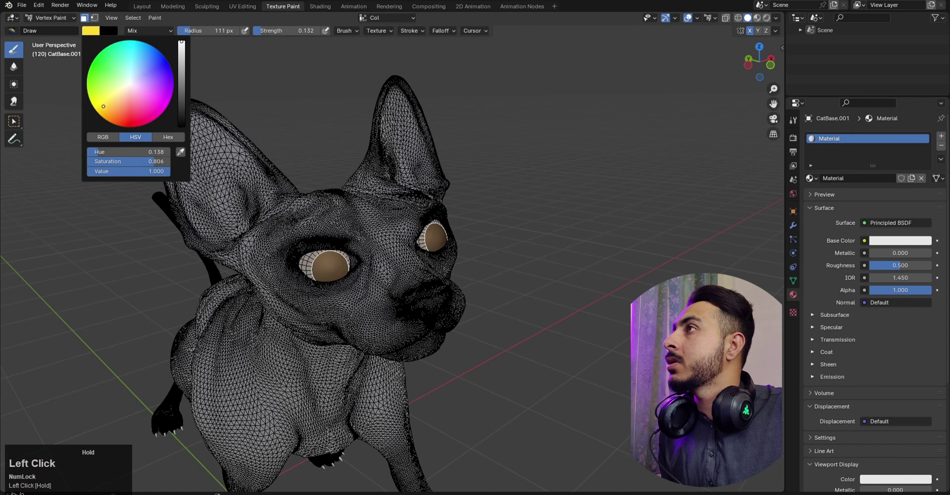
click(157, 19)
- Return the cat to Vertex Paint mode and turn off the face selection mask to show the painted body and eyes
middle_drag(275, 180, 346, 208)
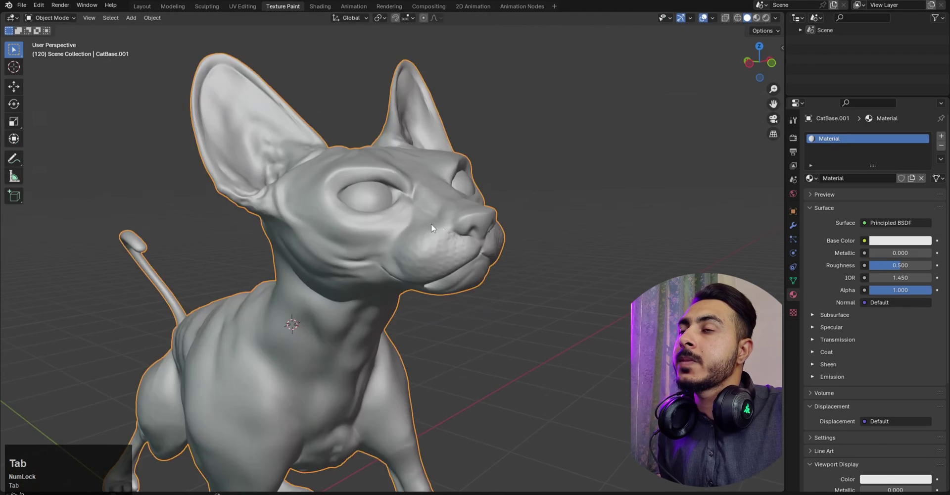
scroll(431, 224, down, 3)
key(Tab)
click(426, 115)
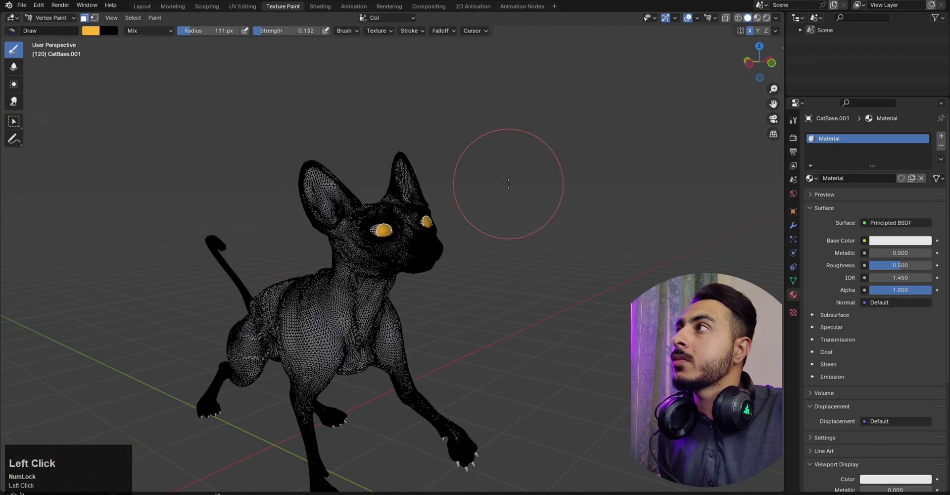
click(84, 18)
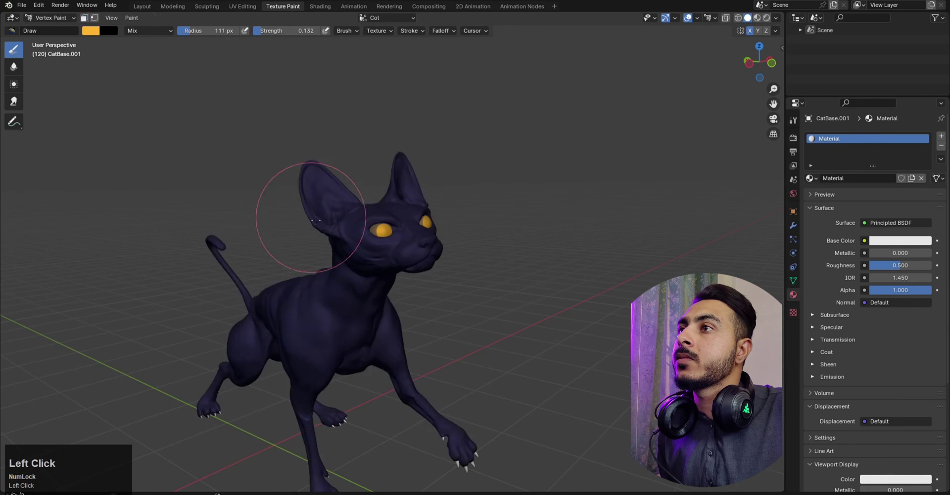
scroll(312, 210, up, 4)
mouse_move(396, 218)
middle_down()
mouse_move(333, 236)
mouse_move(424, 233)
mouse_move(433, 268)
mouse_move(414, 283)
middle_up()
scroll(354, 234, down, 6)
scroll(417, 244, up, 3)
scroll(414, 282, up, 5)
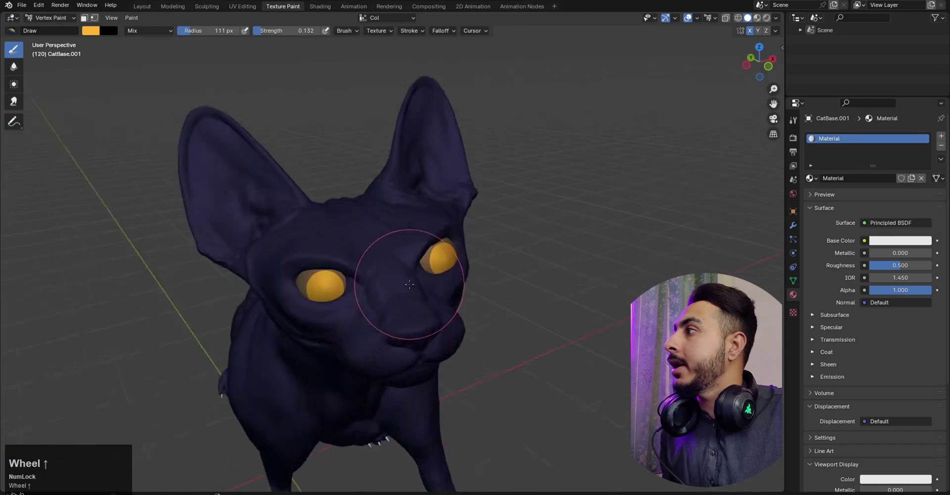
- Examine the iris face selection on the eye mesh in Edit Mode and return to Vertex Paint mode for a close view
shift+middle_drag(271, 309, 344, 256)
scroll(343, 257, up, 2)
key(Tab)
click(478, 263)
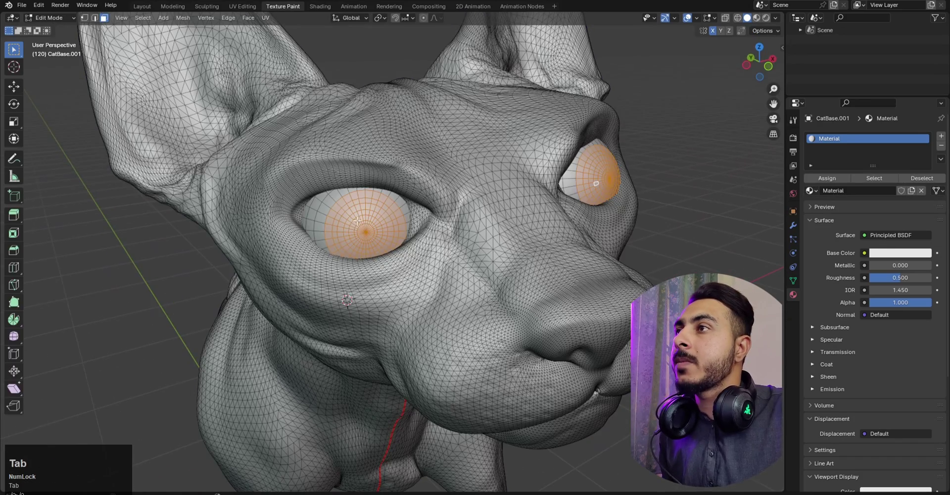
scroll(357, 221, up, 4)
middle_drag(357, 221, 305, 184)
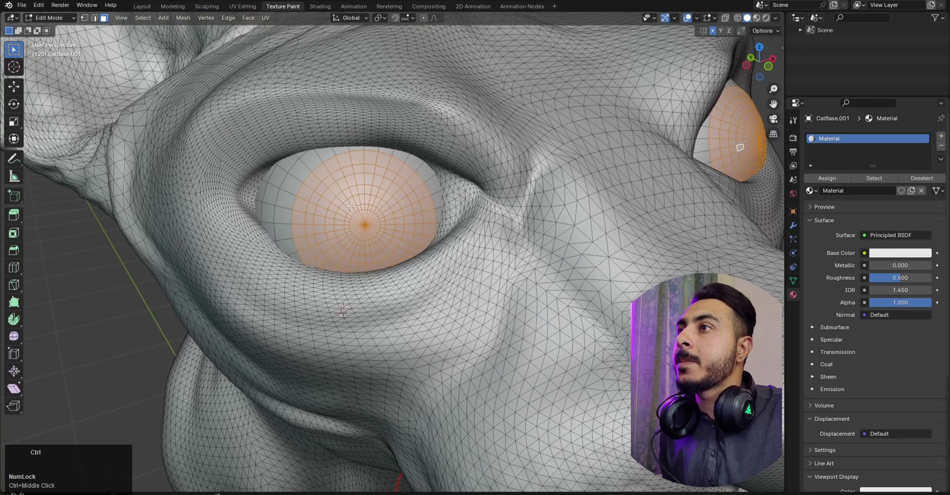
middle_drag(352, 206, 374, 225)
key(Tab)
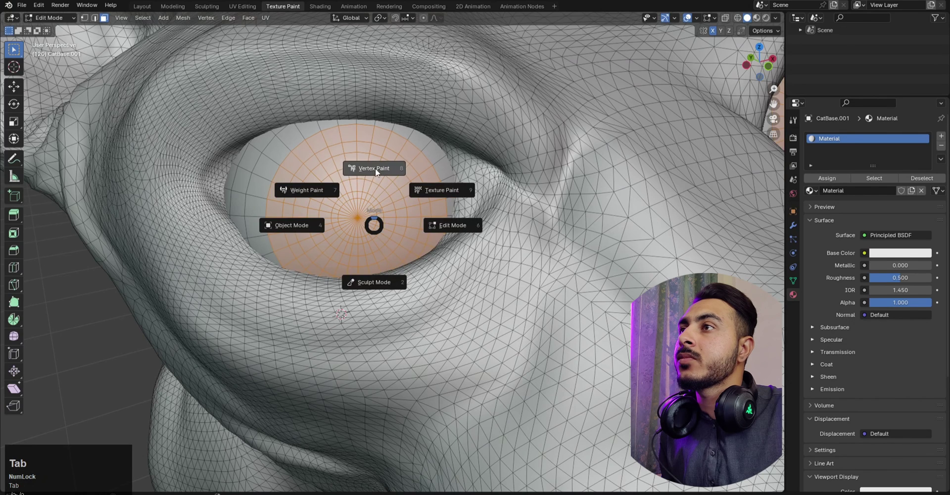
click(375, 168)
scroll(382, 212, down, 3)
scroll(390, 203, up, 2)
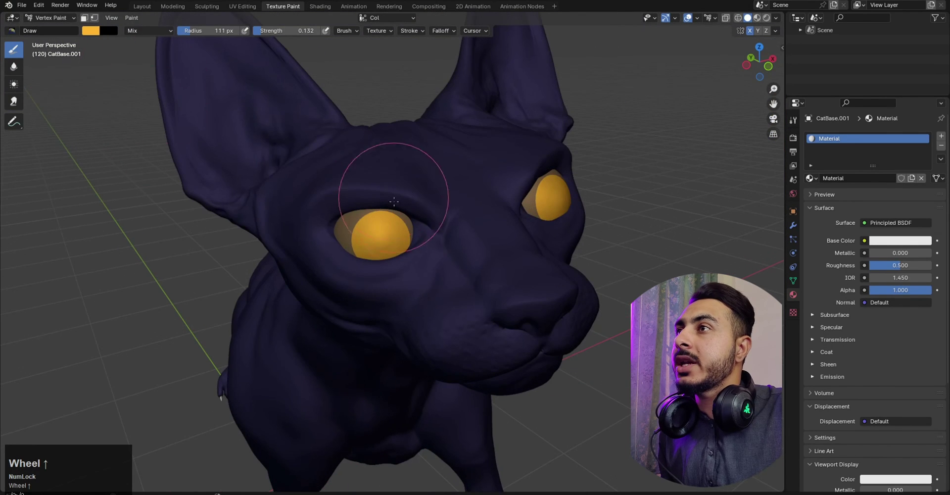
scroll(391, 207, up, 5)
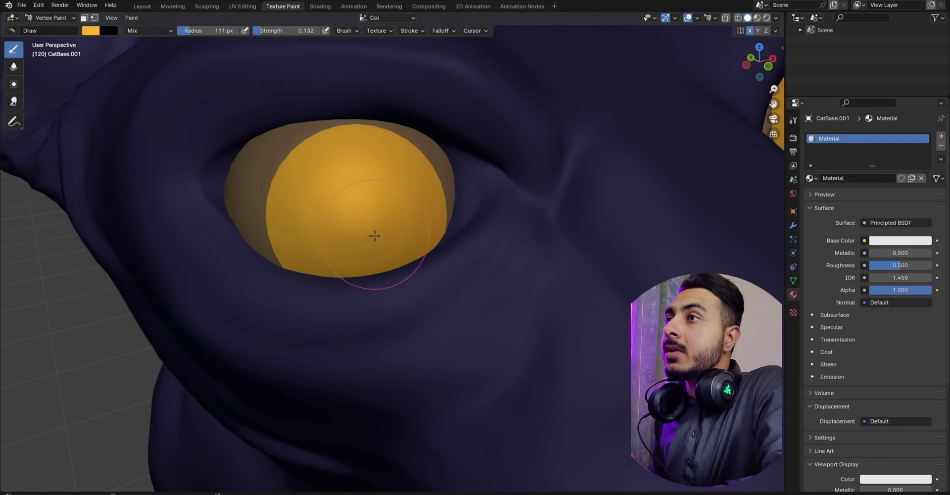
- Set a 40 px, strength 1.000 brush in dark brown (hue 0.106, saturation 0.809, value 0.318) and paint a vertical pupil on the cat's right eye
key(bracketleft)
key(bracketleft)
click(91, 31)
drag(184, 95, 185, 101)
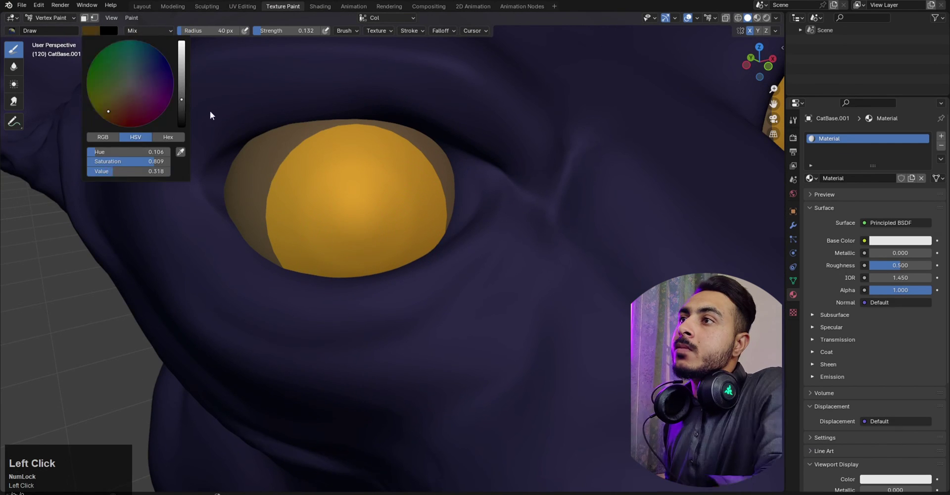
click(357, 203)
key(ctrl+z)
drag(270, 31, 327, 31)
mouse_move(352, 198)
mouse_down()
mouse_move(356, 230)
mouse_move(345, 150)
mouse_up()
- In Edit Mode, select all linked faces of both eyes, and return to Vertex Paint mode
scroll(465, 225, down, 11)
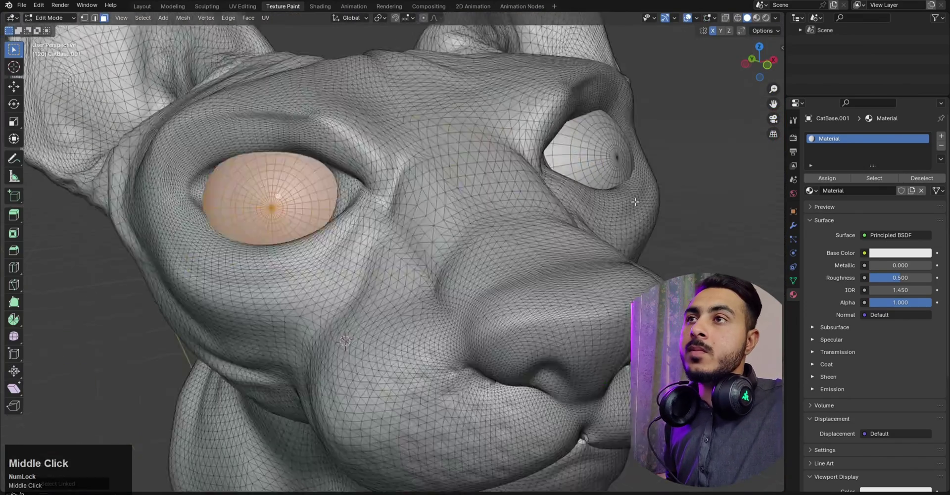
shift+click(517, 149)
key(Tab)
middle_drag(467, 121, 366, 218)
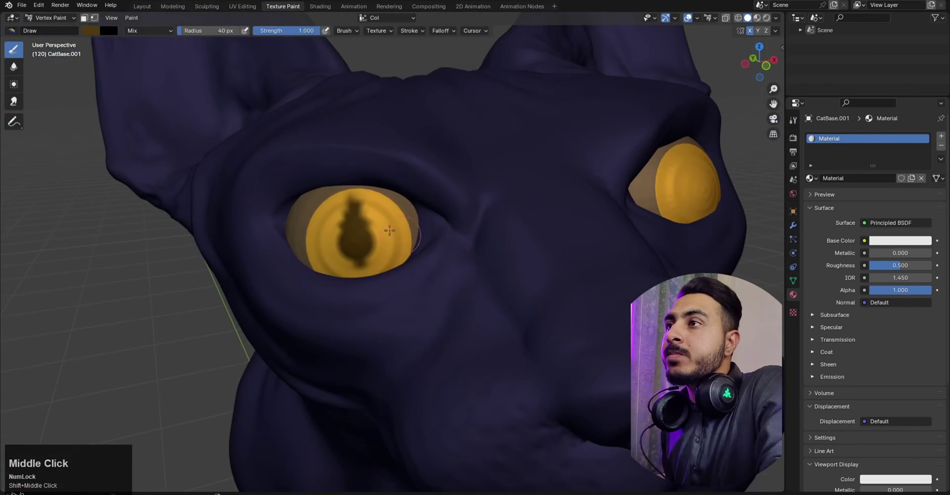
- Undo the last dab, sample the orange iris colour and paint over the dark brown pupil on the cat's right eye
click(367, 217)
key(ctrl+z)
key(shift+x)
mouse_move(375, 222)
mouse_down()
mouse_move(353, 239)
mouse_move(349, 210)
mouse_up()
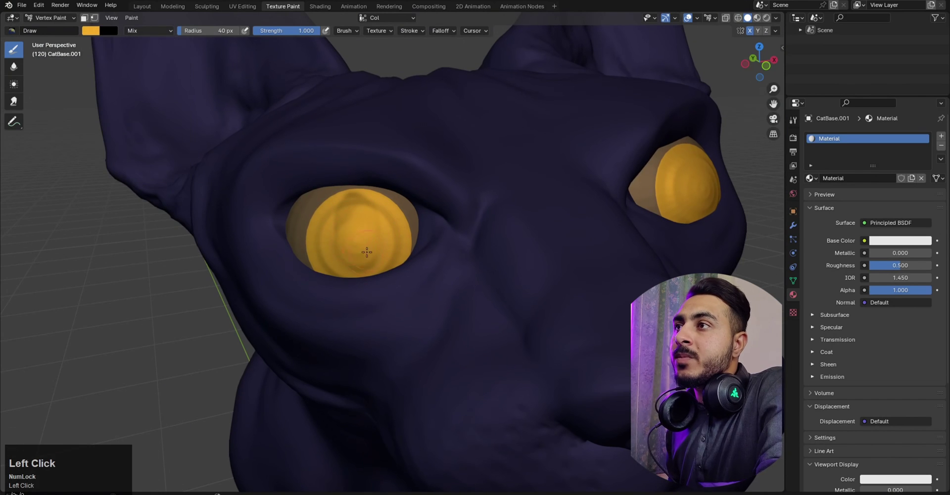
- Set the brush to a near-black brown and paint a vertical slit pupil on the cat's right eye
key(Tab)
click(91, 30)
click(180, 152)
drag(357, 210, 352, 258)
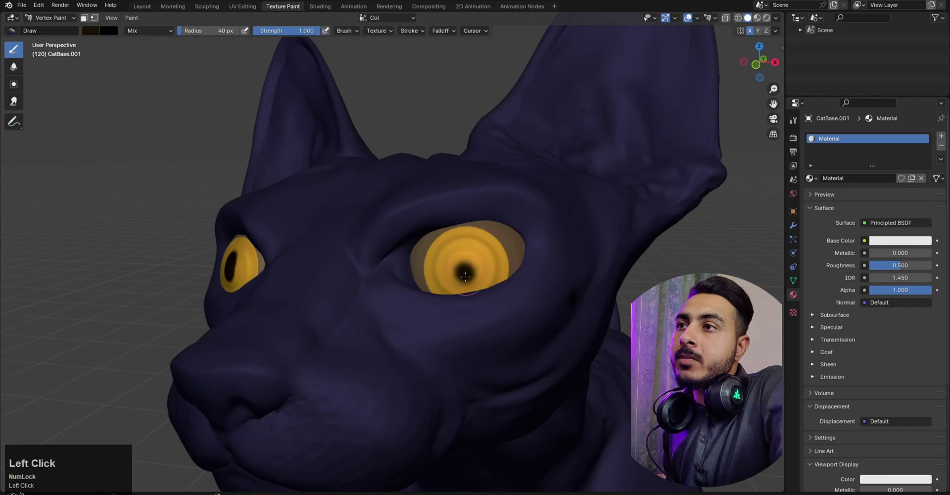
- Paint a matching vertical pupil on the cat's left eye, reducing the brush radius to 36 px
click(467, 264)
key(bracketleft)
drag(465, 258, 463, 273)
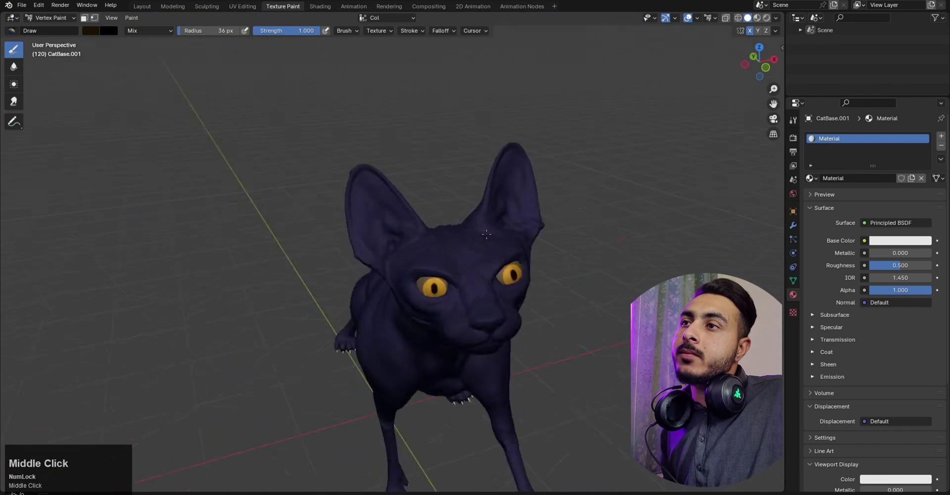
- In Edit Mode, invert the face selection to cover the body, and return to Vertex Paint with face-selection masking on
middle_drag(415, 237, 465, 239)
key(Tab)
key(ctrl+i)
key(Tab)
click(466, 194)
middle_drag(503, 328, 443, 292)
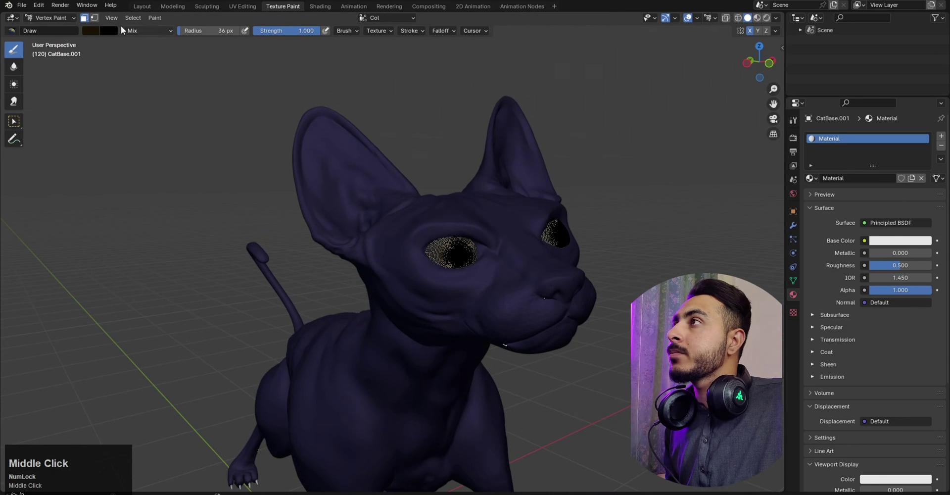
- Set the brush to a very dark navy with strength 0.290 and enlarge its radius to 86 px
click(91, 30)
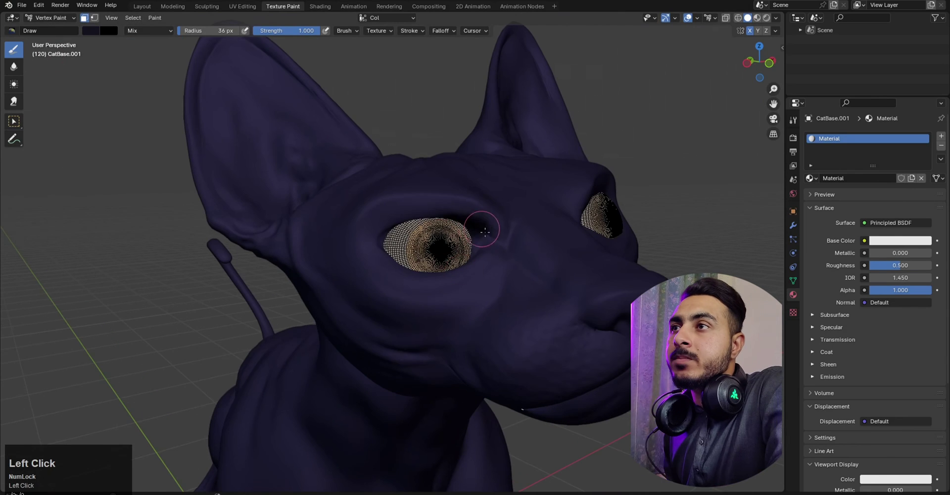
drag(296, 31, 249, 33)
key(bracketright)
key(bracketright)
key(bracketright)
key(bracketright)
key(bracketright)
key(bracketright)
key(bracketright)
key(bracketright)
key(bracketright)
click(84, 18)
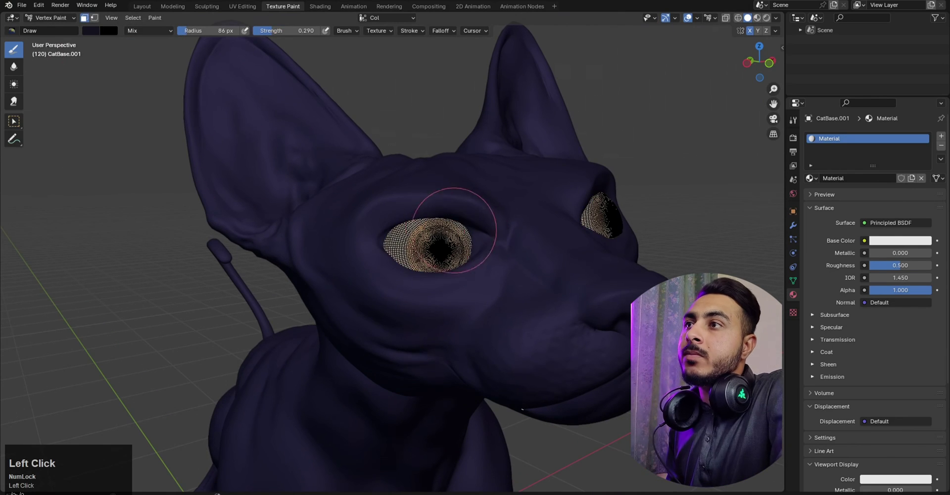
- Reduce the brush radius to 57 px and paint dark shading into the socket around the cat's right eye
key(bracketright)
key(bracketright)
key(bracketright)
key(bracketright)
key(bracketright)
key(bracketright)
key(bracketright)
key(bracketright)
key(bracketright)
key(bracketleft)
key(bracketleft)
key(bracketleft)
key(bracketleft)
key(bracketleft)
key(bracketleft)
key(bracketleft)
key(bracketleft)
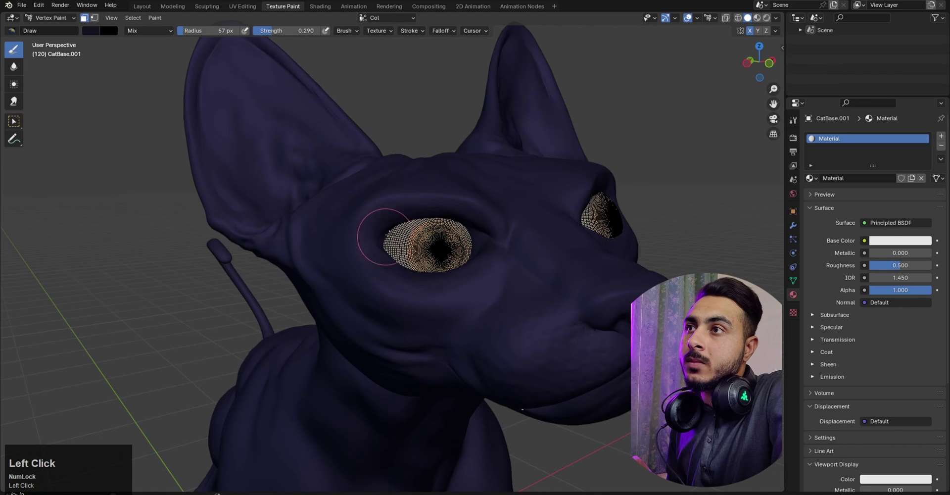
- Paint matching dark shading into the socket around the cat's left eye
middle_drag(381, 253, 339, 244)
scroll(488, 199, up, 2)
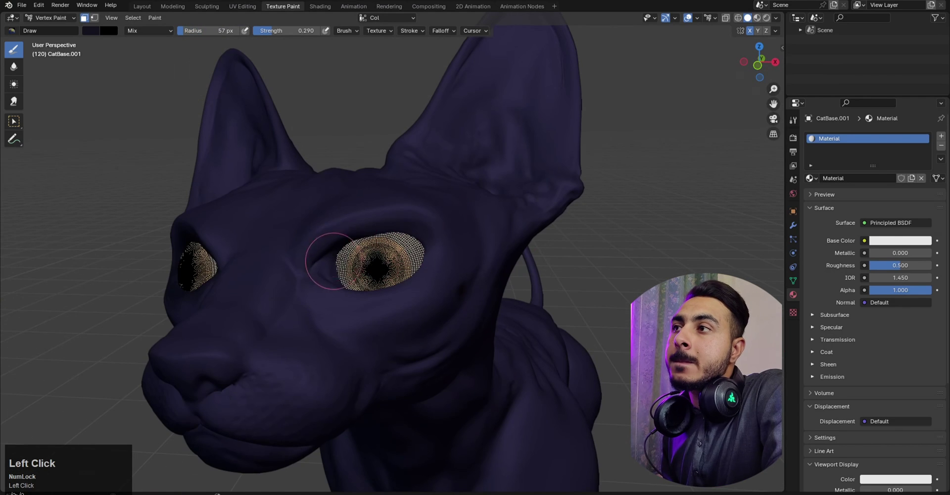
drag(345, 273, 370, 294)
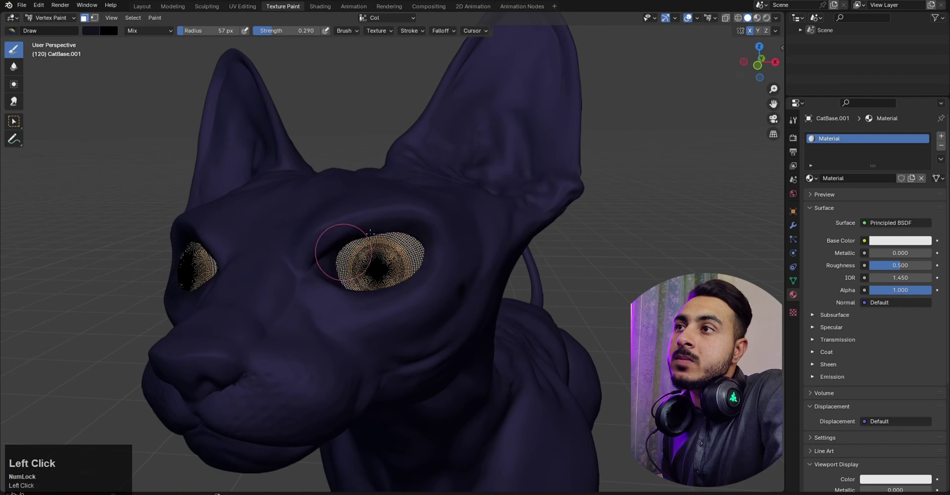
scroll(254, 46, down, 3)
middle_drag(297, 223, 403, 270)
scroll(403, 270, up, 4)
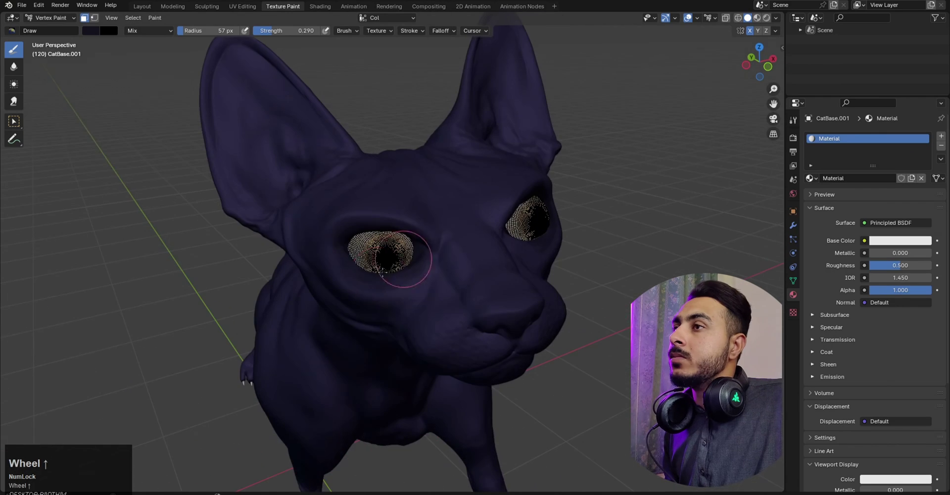
- Lighten the brush colour to purple and highlight the bridge and tip of the cat's nose with a 94 px radius
click(94, 30)
drag(183, 99, 182, 75)
middle_drag(396, 223, 352, 251)
scroll(351, 251, up, 2)
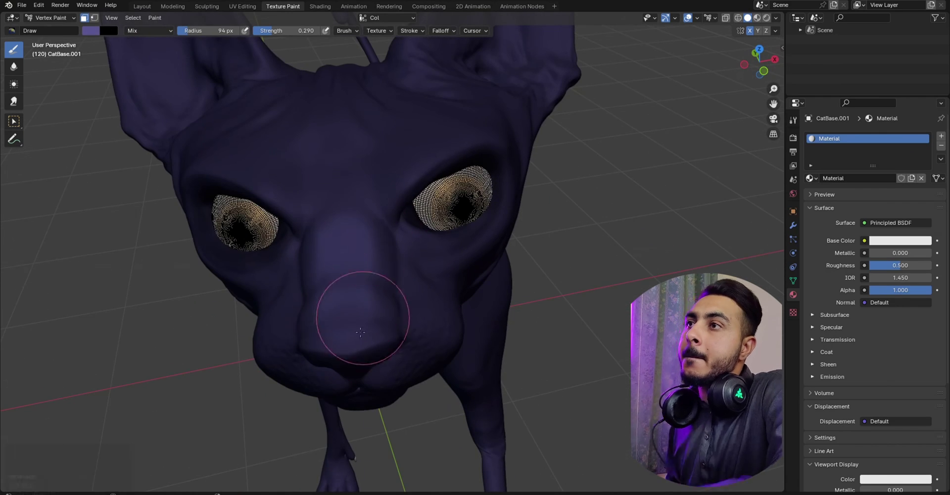
- Paint purple highlights on the brow and both sides of the muzzle, enlarging the brush radius to 112 px for the muzzle
middle_drag(346, 307, 500, 221)
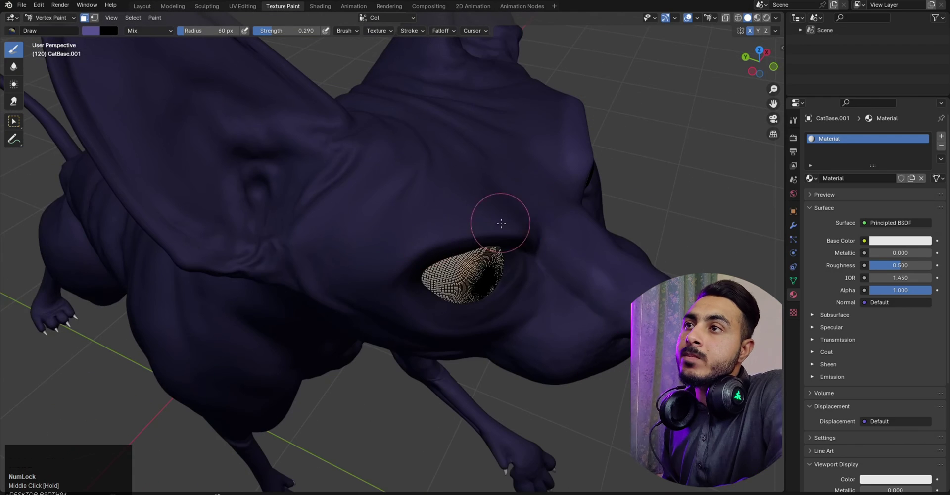
mouse_move(447, 357)
middle_down()
mouse_move(367, 265)
mouse_move(378, 197)
mouse_move(364, 203)
middle_up()
scroll(367, 265, up, 3)
scroll(377, 203, up, 2)
key([)
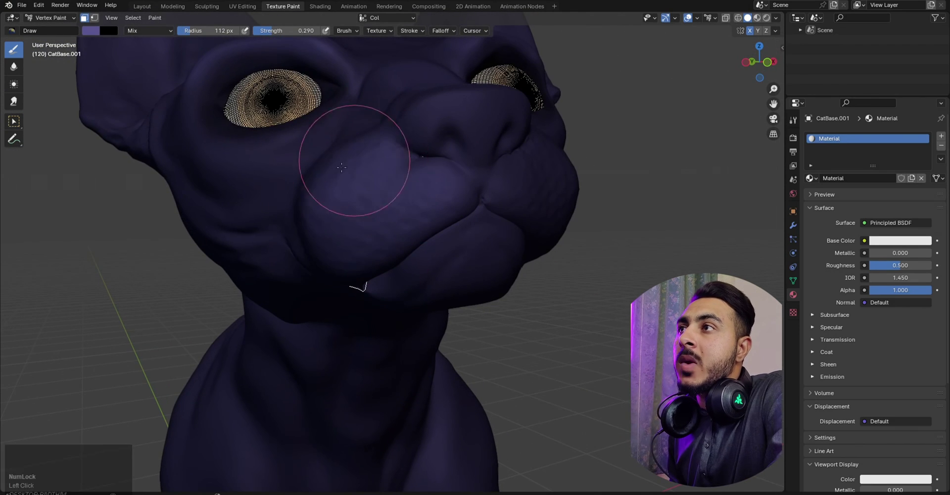
scroll(507, 261, down, 2)
mouse_move(470, 208)
middle_down()
mouse_move(506, 261)
mouse_move(349, 191)
mouse_move(250, 188)
middle_up()
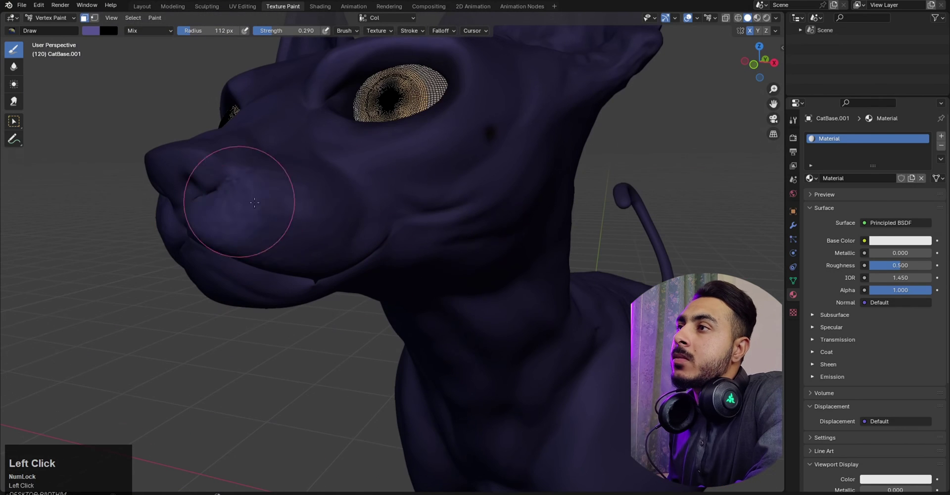
- Set a near-black navy brush with 9 px radius and 0.594 strength, and dot whisker spots on the left side of the muzzle
click(90, 30)
key(bracketleft)
key(bracketleft)
key(bracketleft)
key(bracketleft)
key(bracketleft)
key(bracketleft)
key(bracketleft)
key(bracketleft)
key(bracketleft)
key(bracketleft)
key(bracketleft)
key(bracketleft)
key(bracketleft)
key(bracketleft)
key(bracketleft)
key(bracketleft)
key(bracketleft)
key(bracketleft)
key(bracketleft)
key(bracketleft)
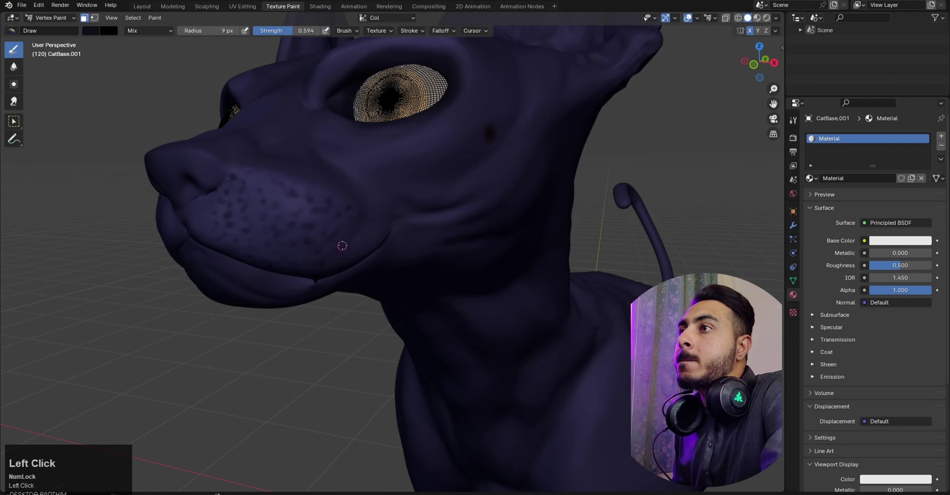
- Dot matching dark whisker spots on the right side of the cat's muzzle
scroll(338, 258, down, 3)
middle_drag(329, 253, 412, 231)
scroll(458, 238, up, 3)
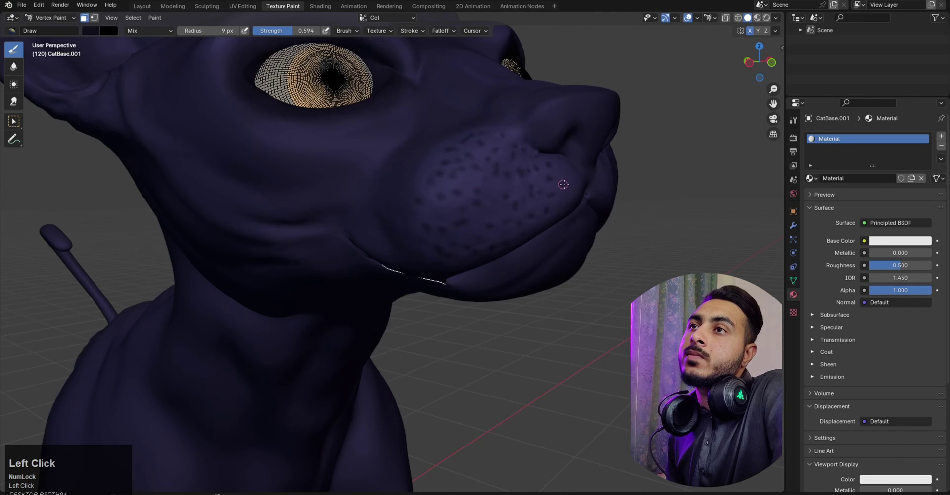
scroll(552, 150, down, 2)
- Lighten the brush colour to purple, assign a color palette in the brush settings and add the purple to it
middle_drag(552, 151, 396, 215)
scroll(397, 214, up, 2)
click(91, 30)
click(181, 81)
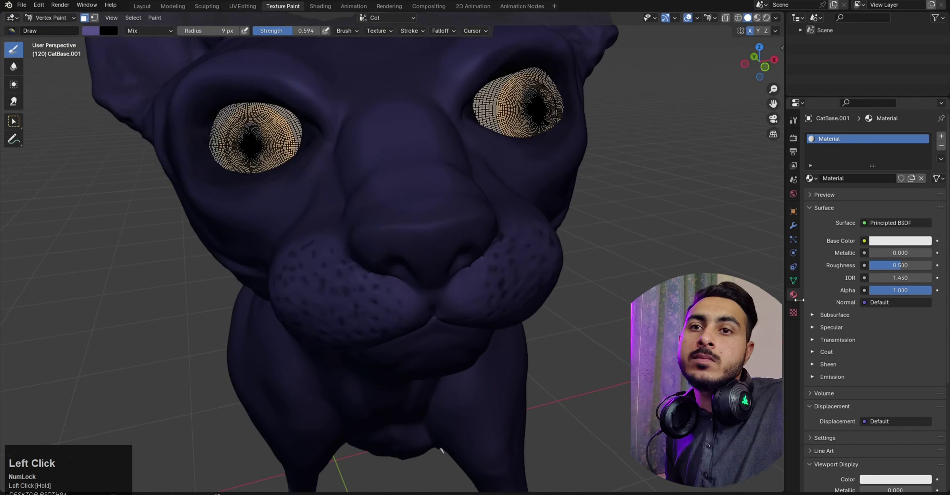
scroll(832, 291, down, 1)
click(831, 290)
click(794, 119)
scroll(840, 379, down, 1)
click(837, 371)
click(814, 385)
click(802, 377)
scroll(856, 403, down, 1)
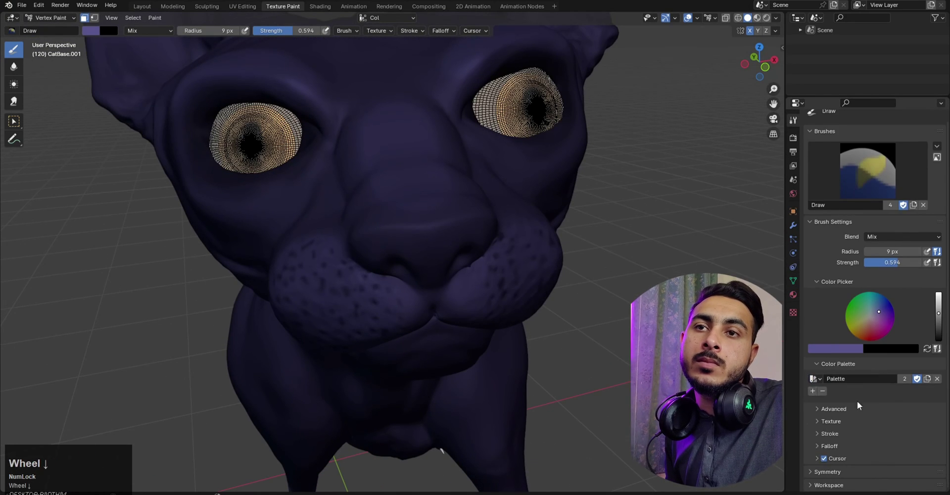
click(813, 391)
middle_drag(475, 185, 471, 197)
scroll(410, 227, down, 3)
key(f)
click(419, 228)
mouse_move(399, 230)
mouse_down()
mouse_move(398, 180)
mouse_move(413, 252)
mouse_up()
key(ctrl+z)
- Set the brush radius to 22 px and paint purple highlights along the upper rim and bridge of the cat's nose
key(bracketright)
key(bracketright)
key(bracketright)
key(bracketright)
key(bracketright)
key(bracketright)
key(bracketright)
key(bracketleft)
key(bracketleft)
key(bracketleft)
key(bracketleft)
key(bracketleft)
key(bracketleft)
scroll(413, 252, up, 1)
mouse_move(413, 252)
middle_down()
mouse_move(445, 234)
mouse_move(488, 240)
middle_up()
key(f)
click(396, 210)
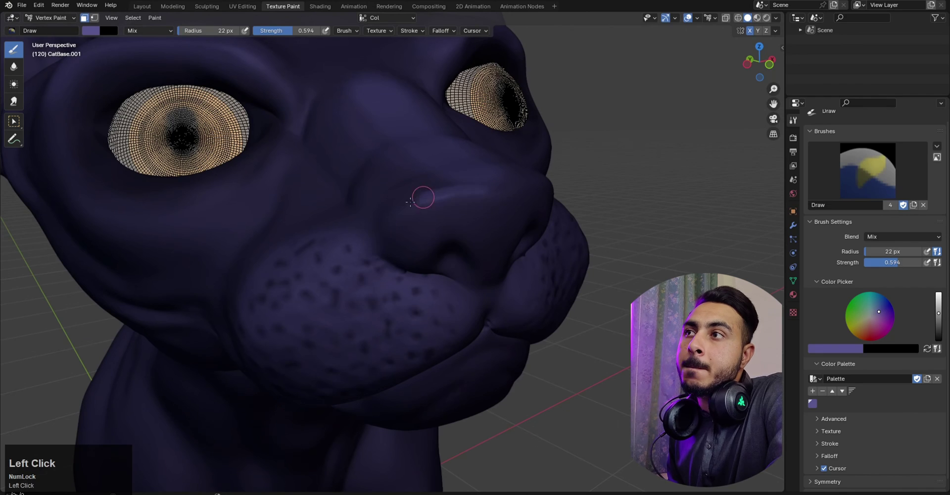
mouse_move(444, 211)
middle_down()
mouse_move(404, 203)
mouse_move(496, 181)
middle_up()
mouse_move(179, 238)
mouse_down()
mouse_move(287, 260)
mouse_move(317, 297)
mouse_up()
scroll(316, 297, down, 10)
middle_drag(316, 297, 424, 272)
scroll(424, 272, up, 3)
shift+middle_drag(614, 211, 472, 144)
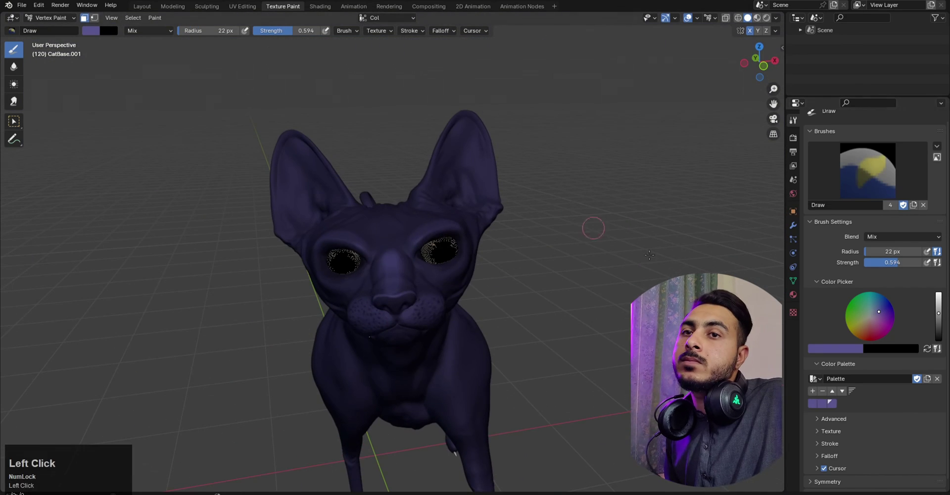
- Set the brush to a muted reddish brown and add the colour to the palette
click(90, 30)
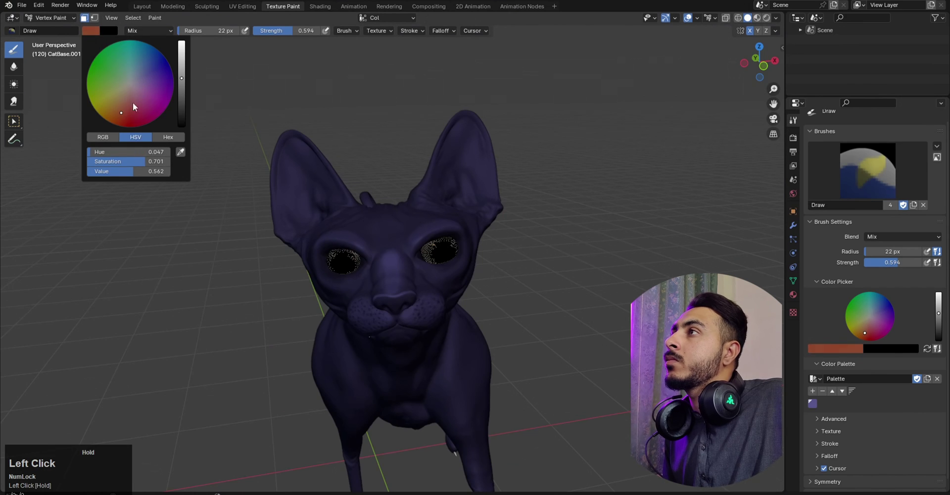
drag(132, 103, 125, 105)
scroll(130, 104, down, 2)
scroll(445, 223, up, 2)
middle_drag(445, 223, 504, 260)
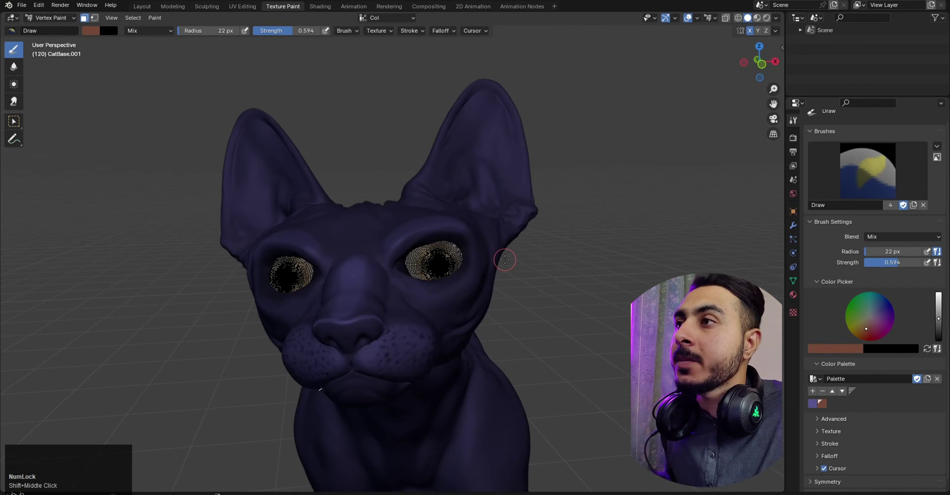
- Sample the dark purple colour from the bridge of the cat's nose and turn the brush cursor display on
scroll(434, 262, up, 1)
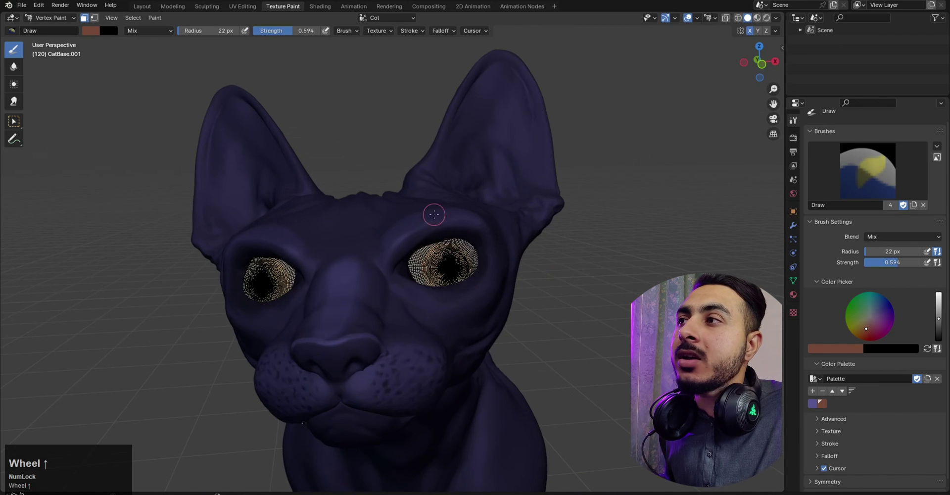
middle_drag(434, 215, 444, 273)
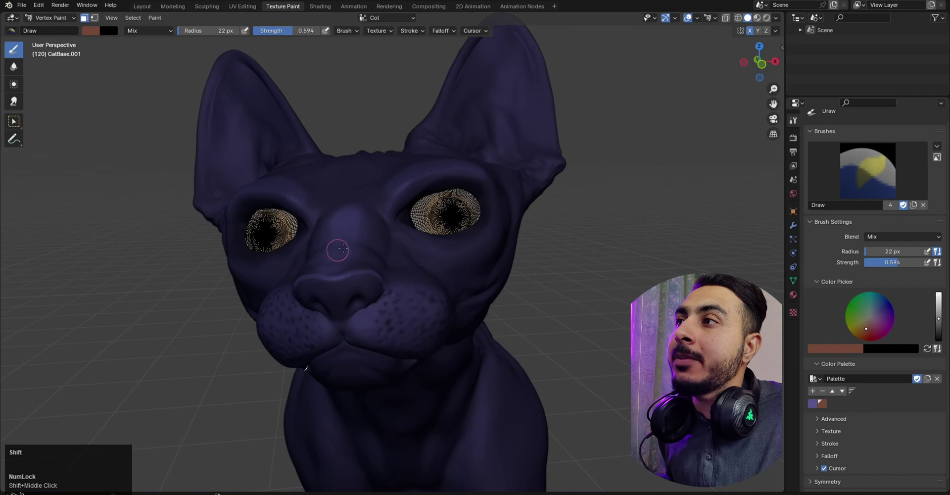
key(shift+x)
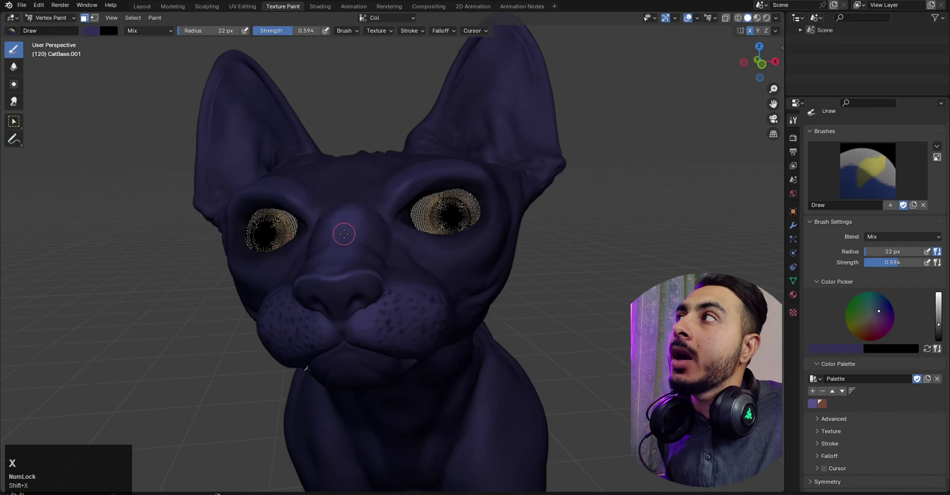
click(824, 468)
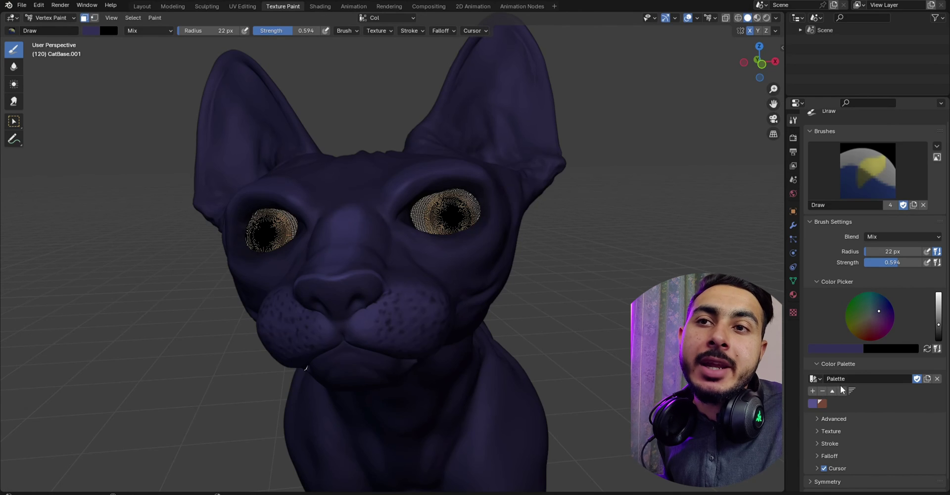
middle_drag(474, 227, 479, 225)
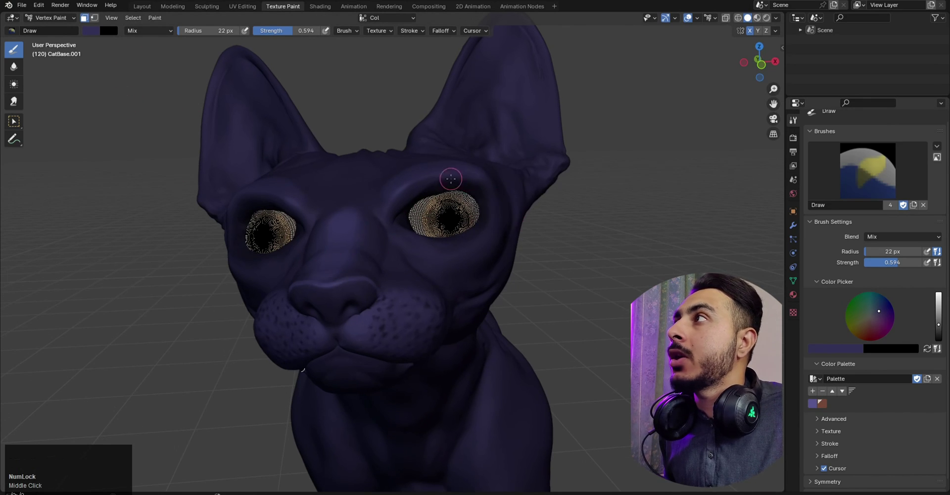
click(93, 28)
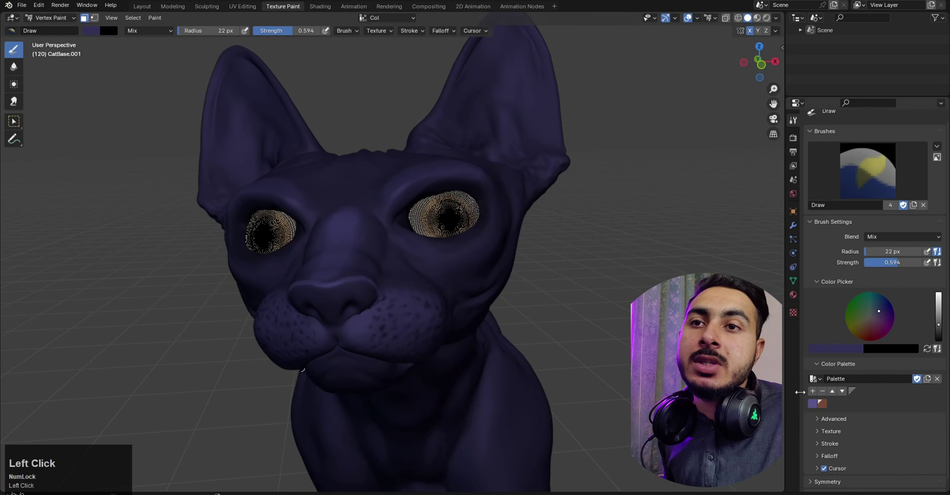
- Load the reddish-brown palette colour, raise its value to 0.670 and add the lighter tone as a new palette swatch
click(823, 404)
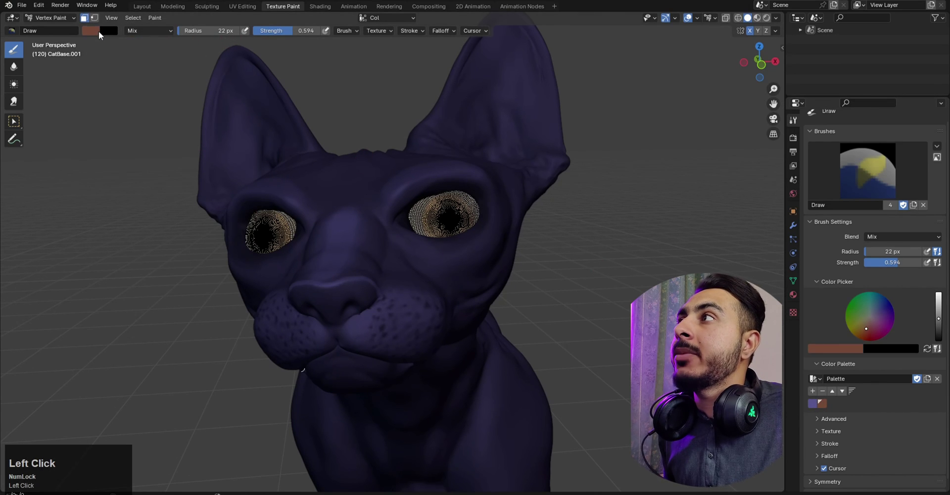
click(99, 32)
drag(182, 87, 182, 69)
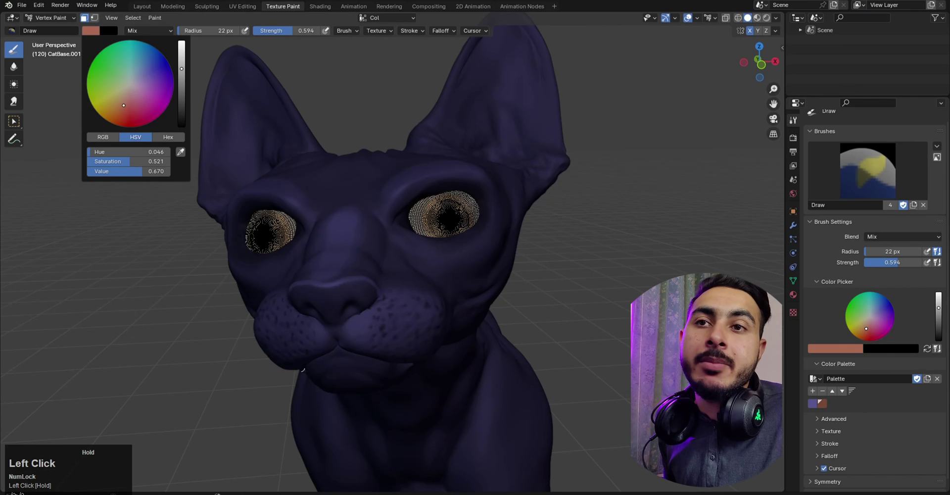
click(812, 391)
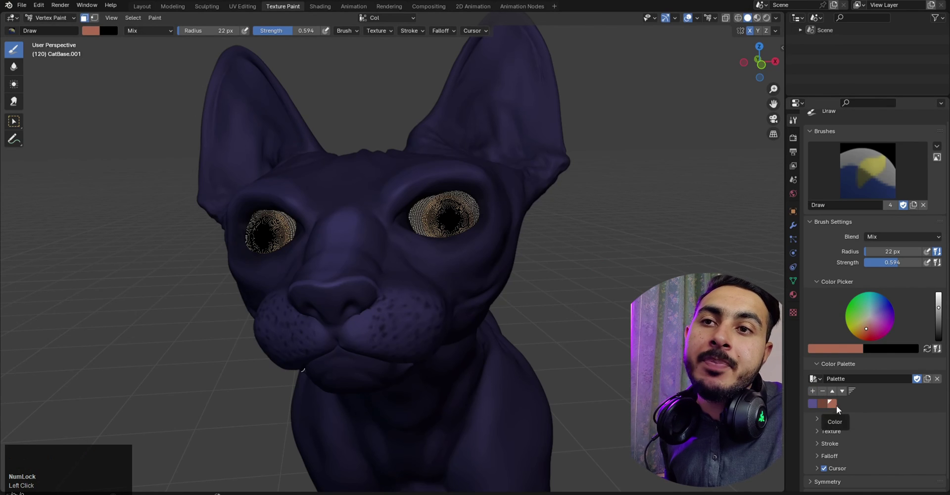
click(837, 405)
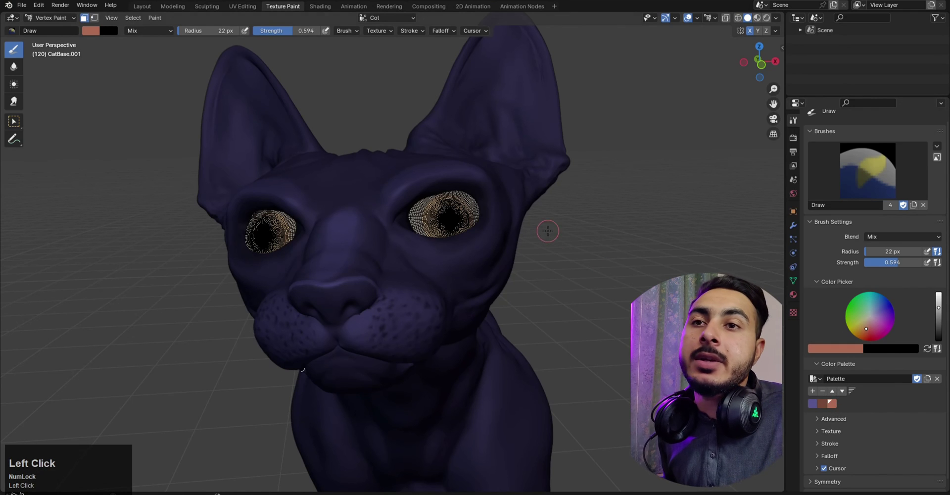
- Load the darker reddish-brown palette colour, enlarge the brush to 81 px and try a stroke inside the cat's ear
click(820, 401)
scroll(555, 180, down, 3)
middle_drag(556, 180, 491, 191)
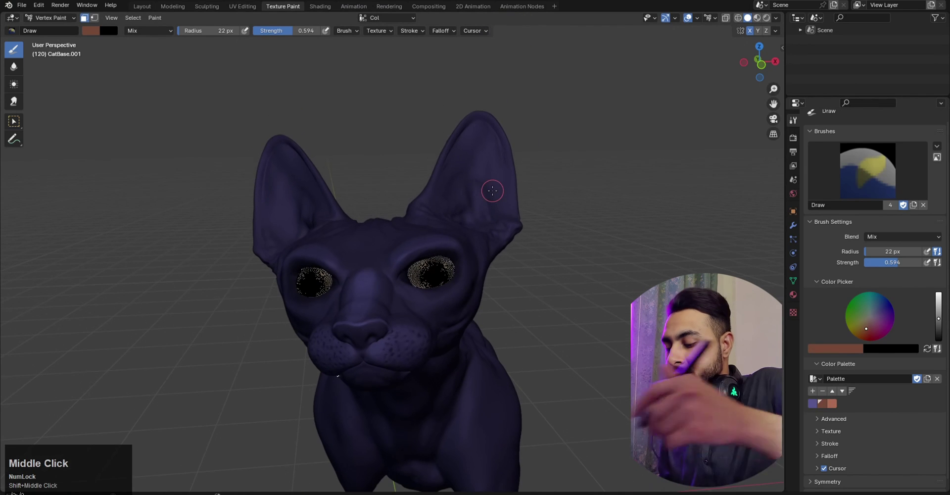
mouse_move(491, 143)
middle_down()
mouse_move(437, 132)
mouse_move(483, 134)
middle_up()
scroll(485, 135, up, 2)
key(bracketright)
key(bracketright)
key(bracketright)
key(bracketright)
key(bracketright)
key(bracketright)
key(bracketright)
key(bracketright)
key(bracketright)
key(bracketright)
key(bracketright)
key(bracketright)
key(bracketright)
key(bracketright)
key(bracketleft)
key(bracketleft)
key(bracketleft)
key(bracketleft)
key(bracketleft)
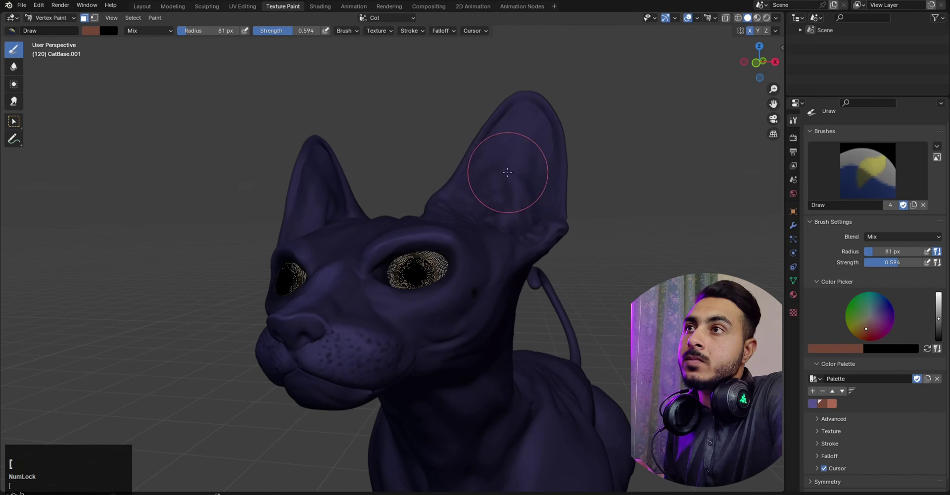
mouse_move(501, 174)
mouse_down()
mouse_move(492, 170)
mouse_move(509, 209)
mouse_move(483, 205)
mouse_move(520, 201)
mouse_up()
key(ctrl+z)
key(ctrl+z)
key(ctrl+z)
- Try tinting the inner ear at strength 0.145 and covering the spill on its back with sampled dark purple
drag(292, 30, 261, 30)
mouse_move(466, 174)
mouse_down()
mouse_move(518, 213)
mouse_move(467, 197)
mouse_move(531, 186)
mouse_up()
middle_drag(530, 187, 556, 234)
scroll(556, 234, up, 3)
key(shift+x)
click(441, 203)
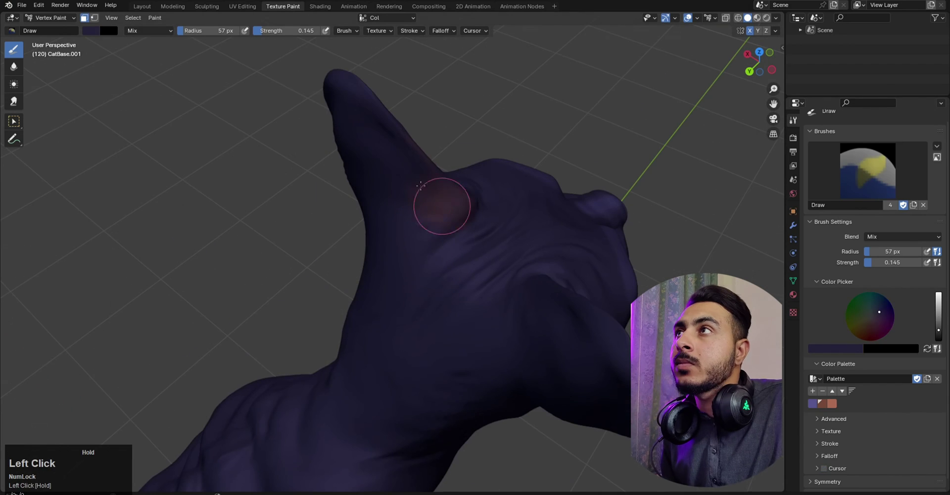
drag(267, 31, 324, 31)
mouse_move(411, 190)
mouse_down()
mouse_move(456, 214)
mouse_move(435, 188)
mouse_up()
key(ctrl+z)
key(ctrl+z)
mouse_move(435, 189)
middle_down()
mouse_move(516, 298)
mouse_move(462, 238)
mouse_move(406, 242)
middle_up()
key(ctrl+z)
- Load the darker reddish brown and tint the inside of one ear with a 59 px brush at strength 0.130
scroll(462, 238, up, 3)
click(822, 403)
middle_drag(544, 252, 579, 255)
key(bracketright)
key(bracketright)
key(bracketright)
key(bracketright)
key(bracketright)
key(bracketright)
drag(381, 175, 381, 233)
key(ctrl+z)
key(bracketleft)
key(bracketleft)
key(bracketleft)
key(bracketleft)
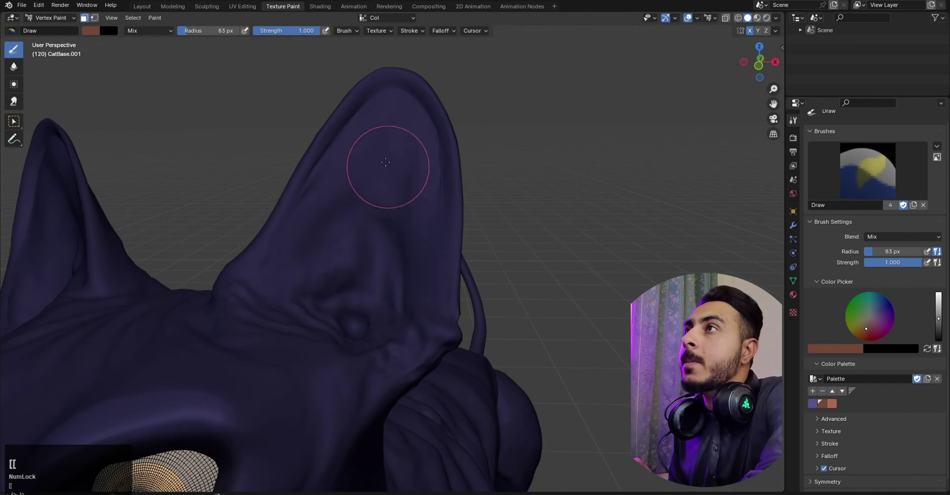
drag(316, 31, 262, 31)
drag(334, 237, 414, 231)
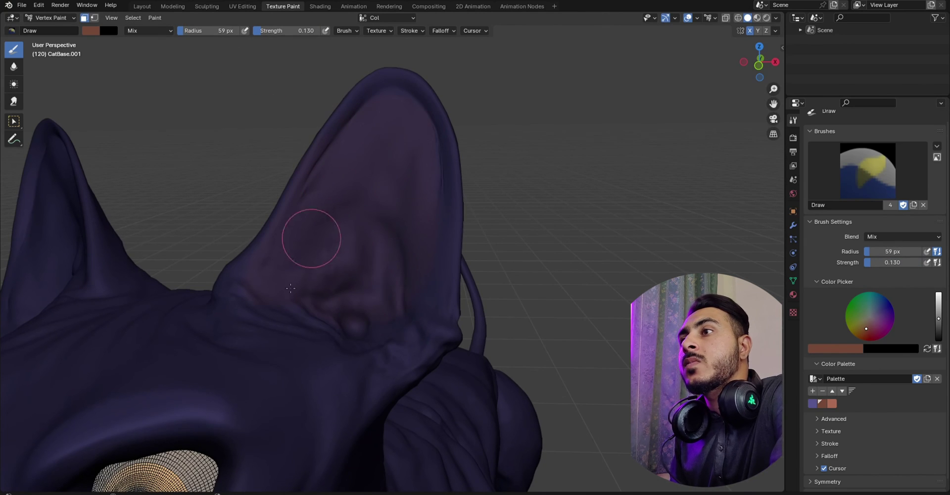
drag(291, 288, 410, 172)
- Tint the inside of the cat's other ear with the same soft reddish brown
scroll(409, 172, down, 2)
middle_drag(376, 188, 408, 186)
shift+middle_drag(208, 188, 315, 226)
mouse_move(315, 227)
mouse_down()
mouse_move(297, 271)
mouse_move(358, 259)
mouse_up()
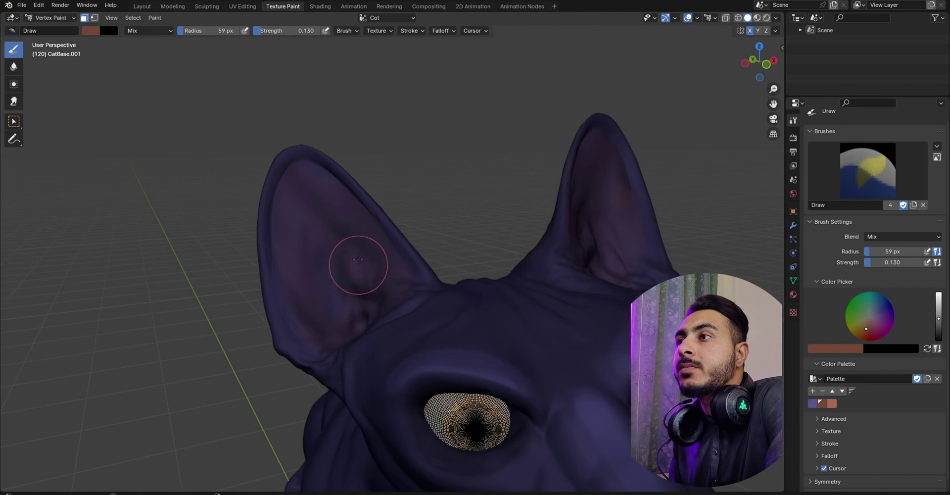
drag(318, 335, 354, 271)
- Load the lighter reddish-brown palette colour and brighten the inside of both ears, enlarging the brush to 80 px
click(831, 404)
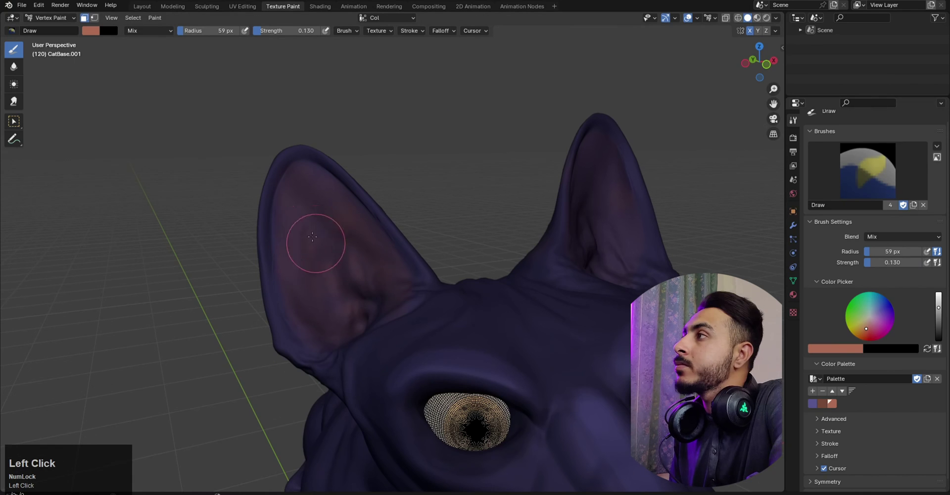
drag(314, 240, 309, 256)
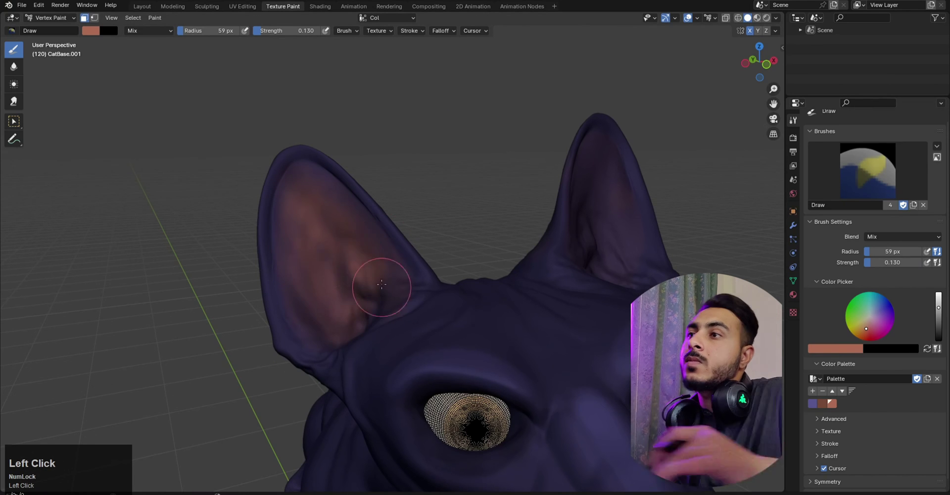
middle_drag(381, 282, 456, 235)
mouse_move(582, 224)
mouse_down()
mouse_move(600, 259)
mouse_move(600, 208)
mouse_up()
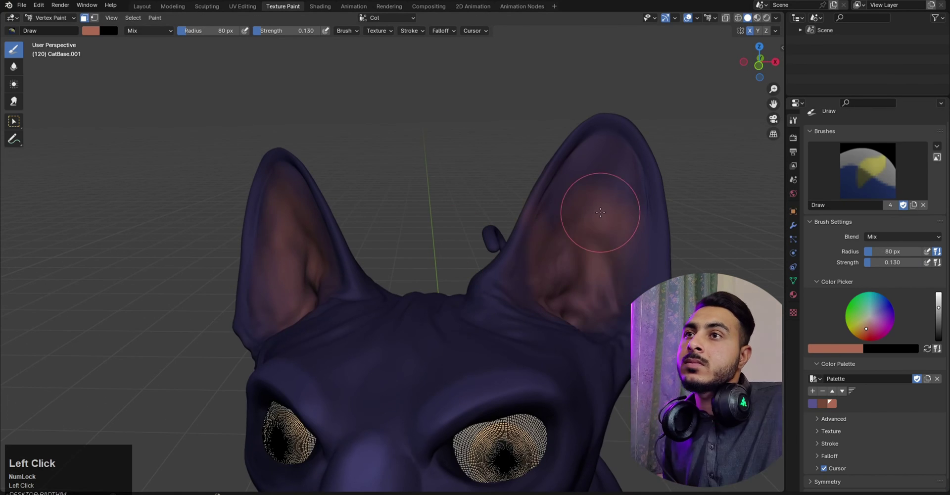
middle_drag(600, 208, 530, 194)
key(ctrl+z)
- Load the purple palette colour and paint over the brown spill on the back of the ear
scroll(470, 307, down, 5)
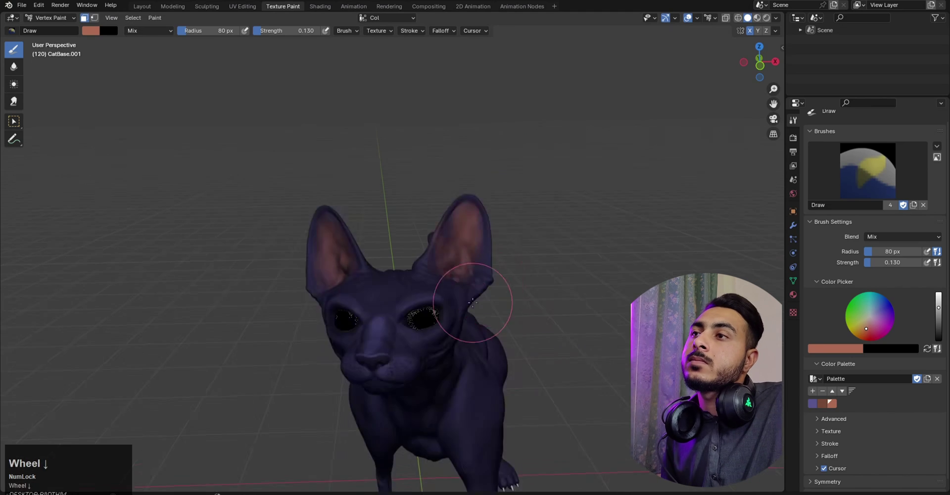
middle_drag(470, 307, 423, 289)
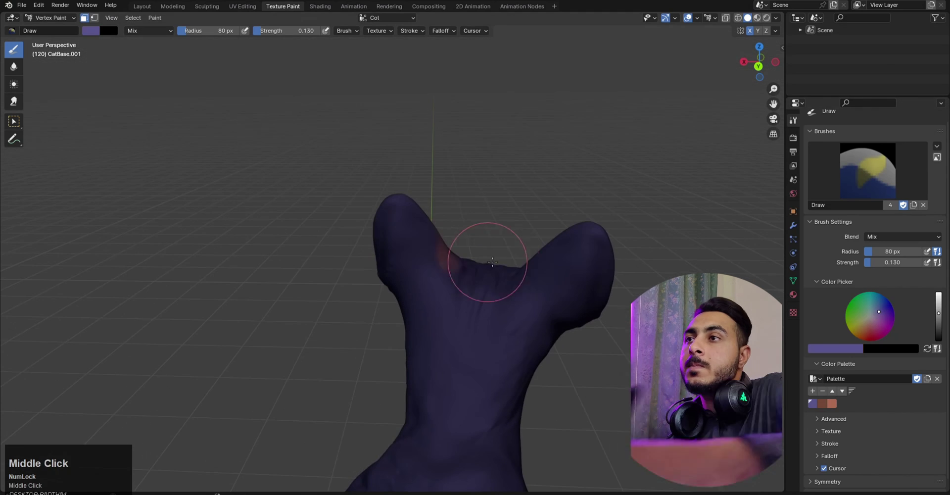
click(408, 237)
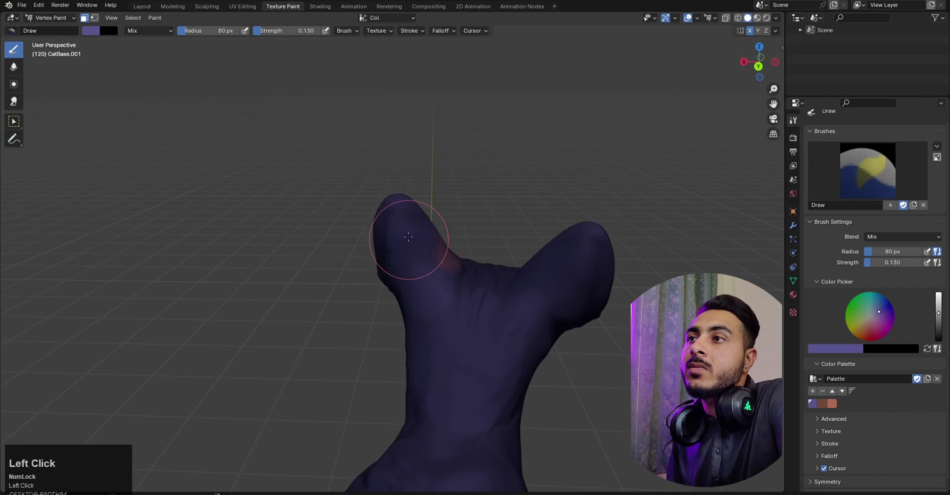
- Paint soft purple highlights on the cat's shoulder and front leg, adjusting the brush size to each area
key(bracketleft)
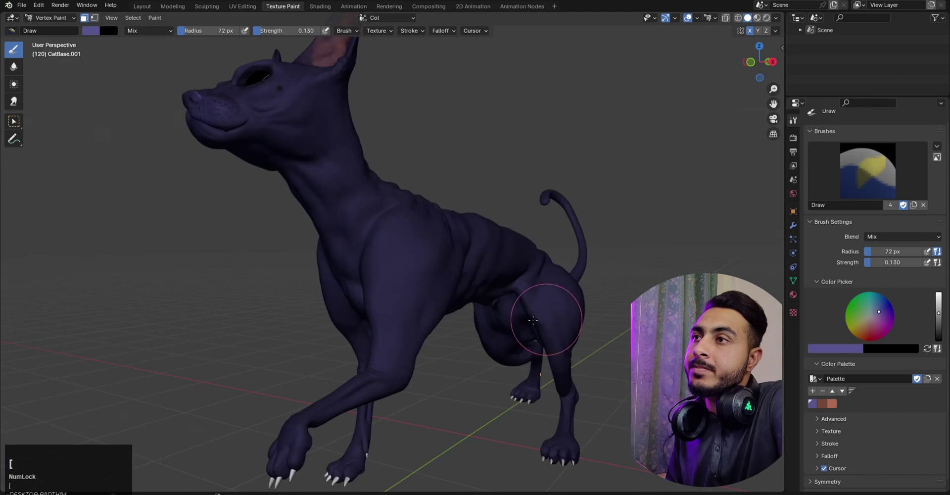
click(411, 239)
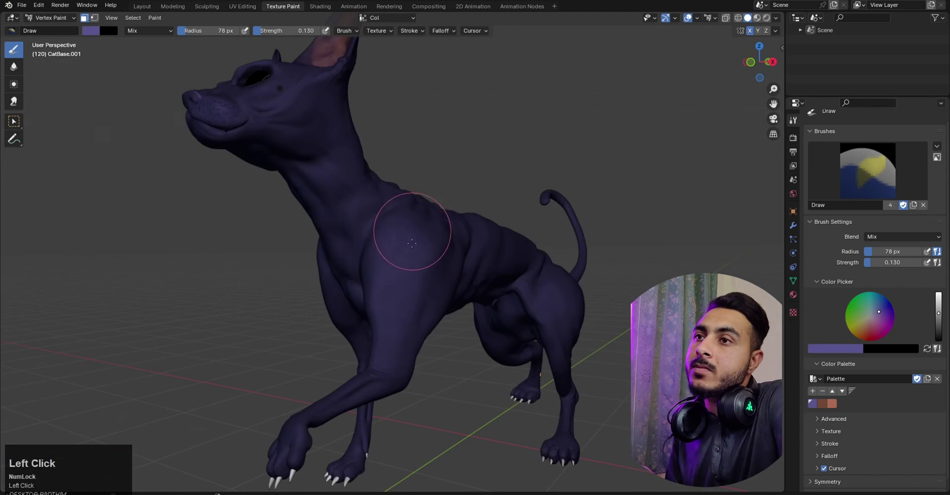
middle_drag(542, 327, 370, 224)
key(bracketleft)
key(bracketleft)
key(bracketleft)
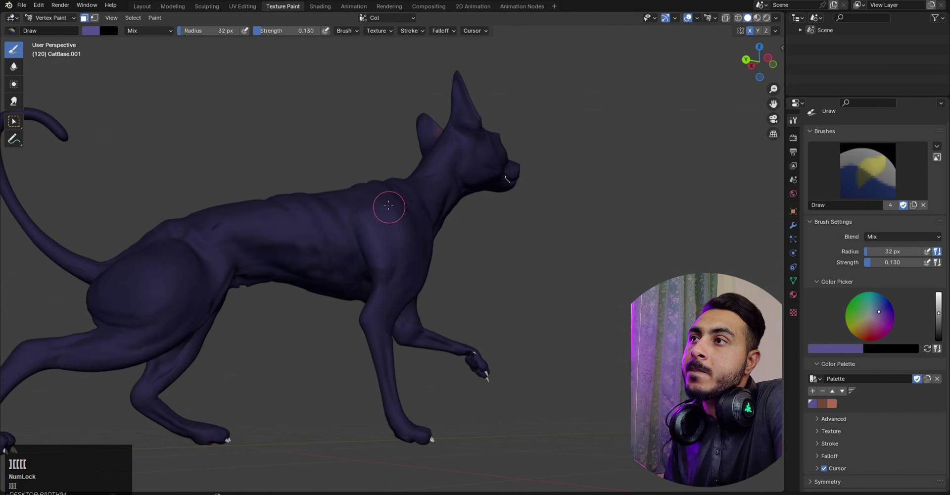
key(bracketright)
drag(407, 283, 397, 301)
- Enlarge the brush to 64 px and paint a purple highlight on the cat's hind thigh
key(bracketright)
key(bracketright)
key(bracketright)
key(bracketright)
key(bracketright)
key(bracketright)
key(bracketright)
key(bracketright)
key(bracketright)
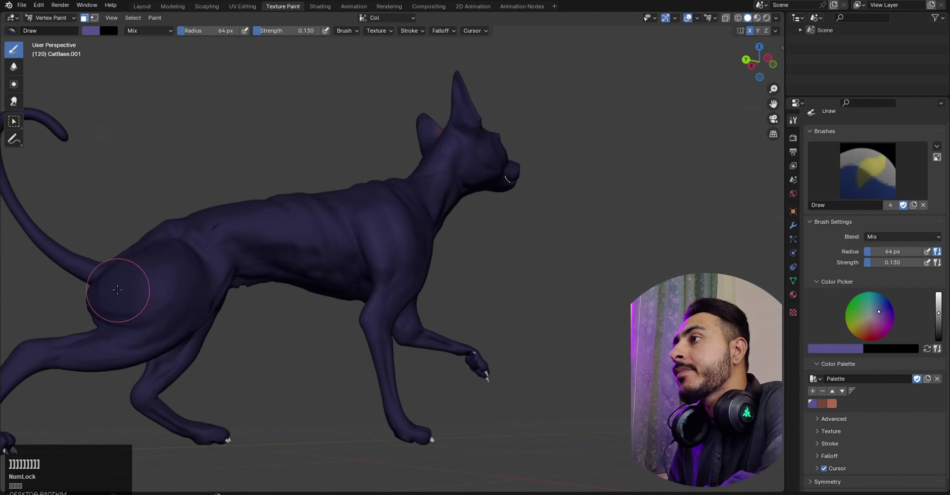
drag(121, 290, 136, 292)
- Paint purple highlights on the cheek below the eye and the side of the head, reducing the brush to 48 px
scroll(296, 277, down, 6)
middle_drag(495, 277, 403, 287)
scroll(403, 287, up, 10)
scroll(430, 220, up, 4)
key(f)
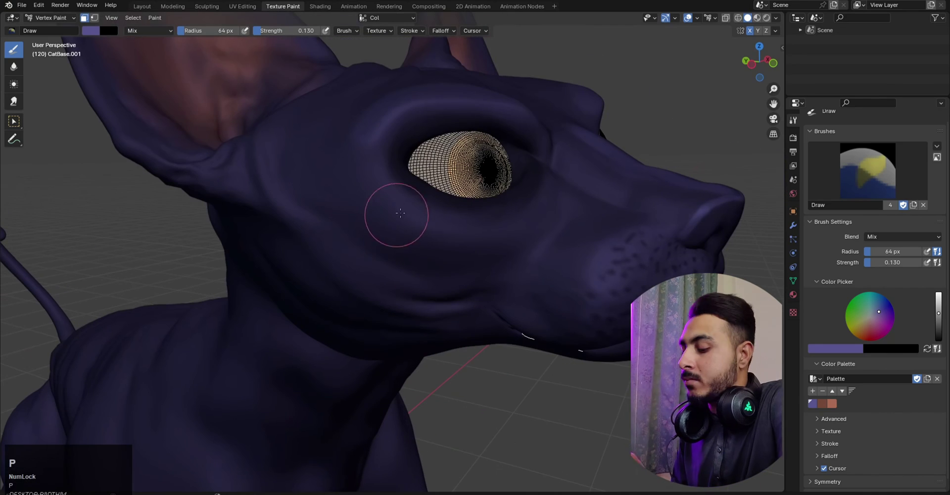
click(420, 215)
key(bracketleft)
key(bracketleft)
key(bracketleft)
drag(759, 63, 643, 84)
key(bracketright)
key(bracketright)
key(bracketright)
drag(188, 182, 163, 216)
- Darken the brush colour to a near-black purple and add it to the palette
scroll(269, 247, down, 4)
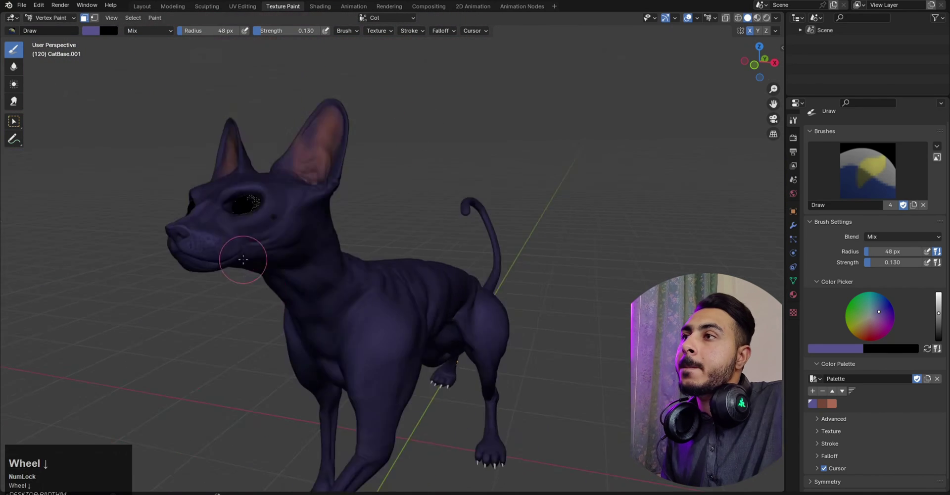
mouse_move(246, 261)
middle_down()
mouse_move(318, 248)
mouse_move(350, 214)
middle_up()
scroll(319, 248, up, 6)
click(91, 30)
drag(180, 79, 180, 120)
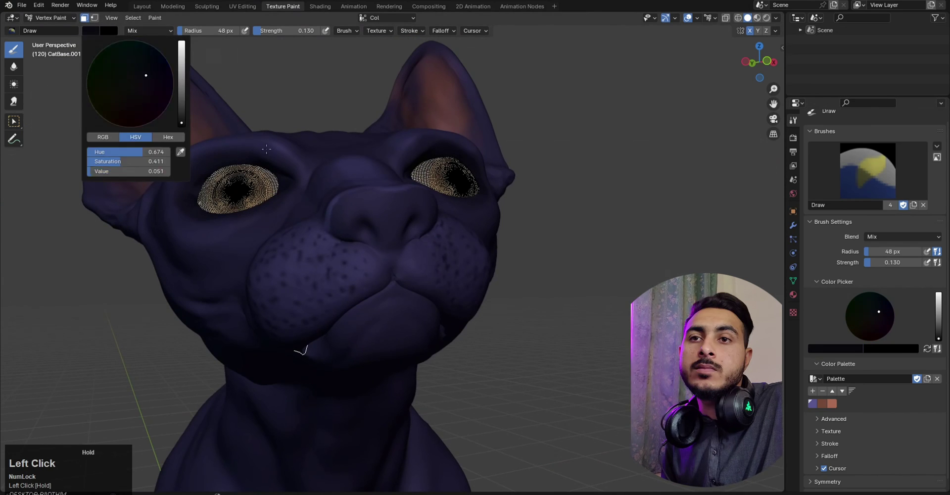
scroll(388, 194, up, 3)
- Darken both nostrils with the near-black colour, raising the brush strength to 0.659
drag(346, 197, 343, 223)
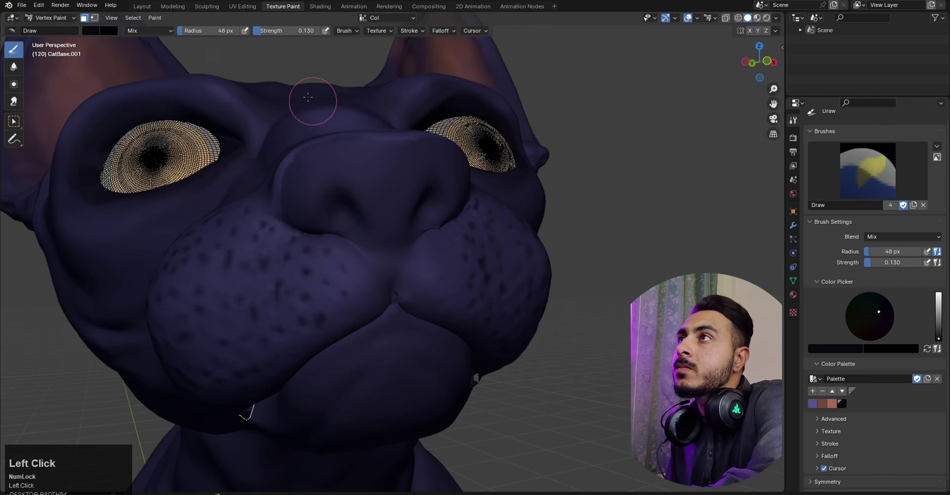
drag(270, 31, 305, 31)
drag(347, 221, 339, 215)
drag(418, 217, 422, 199)
- Load the purple palette colour, darken it to match the skin and cover the brown spill on the ear's outer side
middle_drag(422, 200, 404, 243)
shift+middle_drag(403, 242, 420, 346)
click(813, 405)
middle_drag(445, 248, 347, 257)
shift+middle_drag(346, 258, 416, 213)
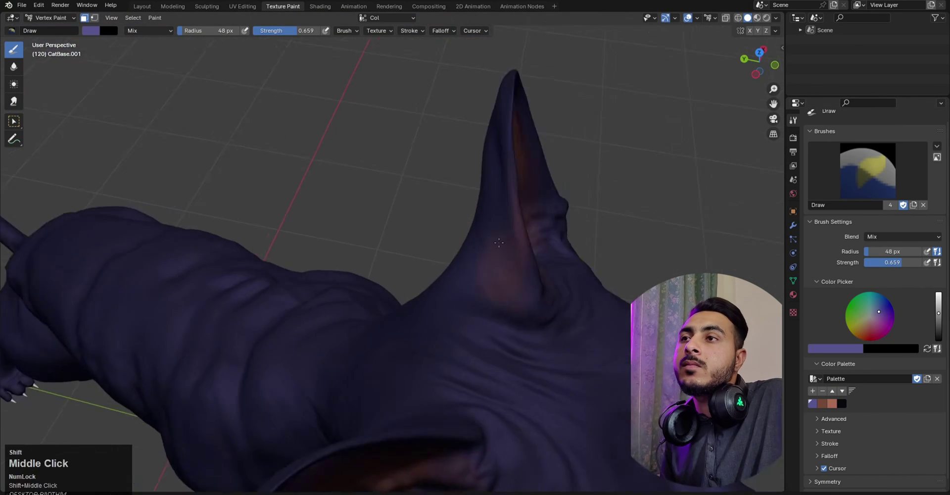
scroll(416, 213, up, 2)
key(shift+x)
click(91, 30)
drag(181, 102, 181, 85)
drag(509, 280, 534, 182)
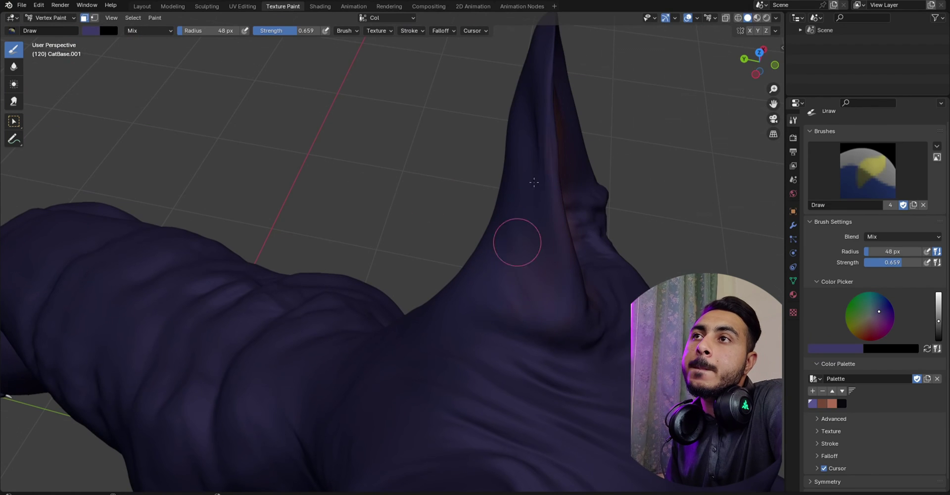
middle_drag(572, 314, 452, 102)
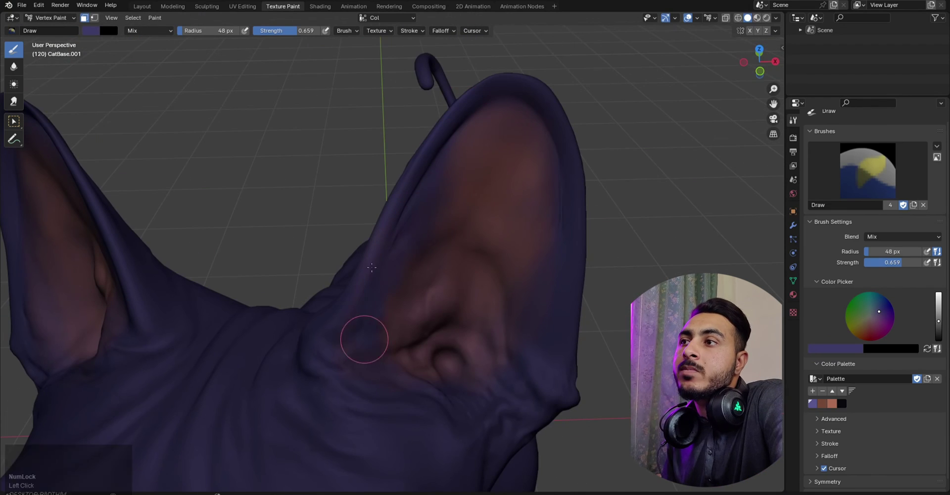
- Load the darker reddish brown and shade the inner ear, lowering the brush strength to 0.196
scroll(275, 207, down, 2)
middle_drag(403, 230, 409, 204)
click(822, 404)
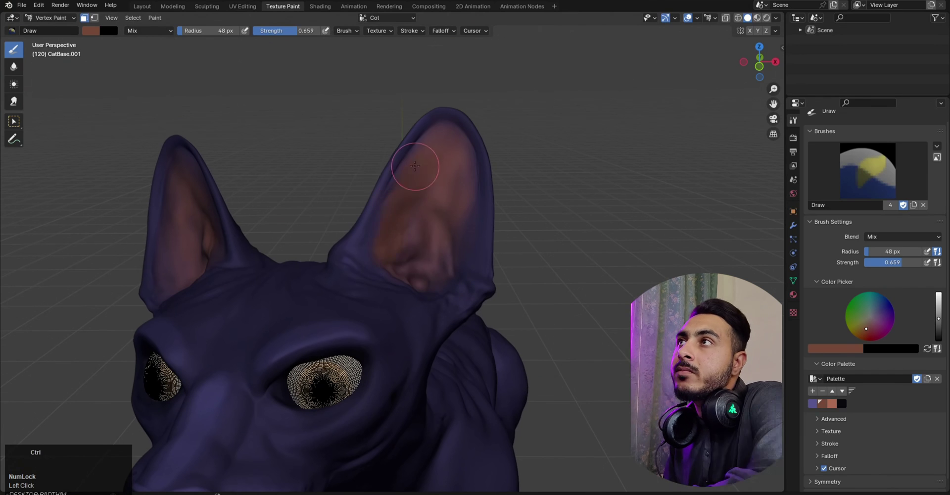
drag(298, 31, 266, 31)
- Turn off the paint mask so the whole cat, including its painted eyes, can be viewed and painted
mouse_move(392, 238)
middle_down()
mouse_move(400, 323)
mouse_move(350, 212)
mouse_move(414, 254)
mouse_move(265, 244)
middle_up()
scroll(379, 297, down, 3)
key(Tab)
scroll(424, 317, up, 5)
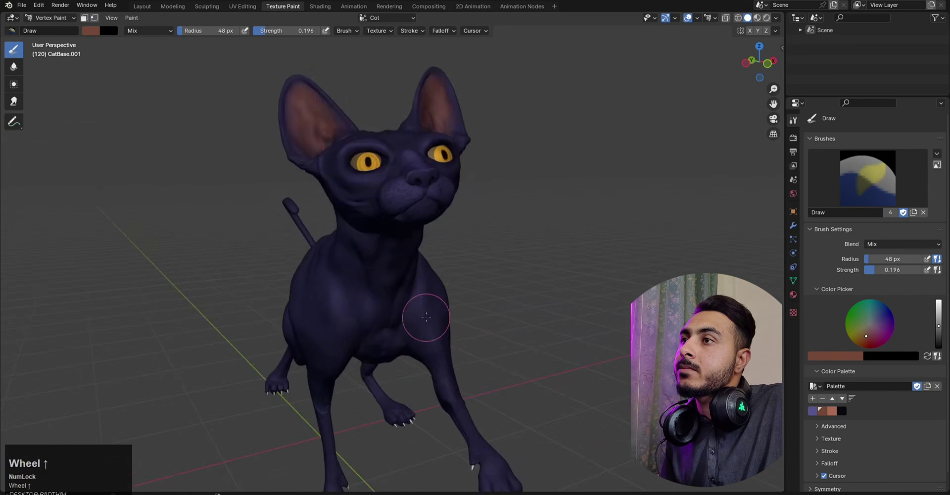
- Load the purple palette colour, darken it to a deep navy purple and add the shade as a new swatch
click(813, 411)
click(91, 31)
drag(182, 74, 182, 110)
click(813, 398)
- Shade the cat's throat, front of the neck and upper chest with the deep navy purple
mouse_move(490, 346)
middle_down()
mouse_move(445, 287)
mouse_move(401, 167)
middle_up()
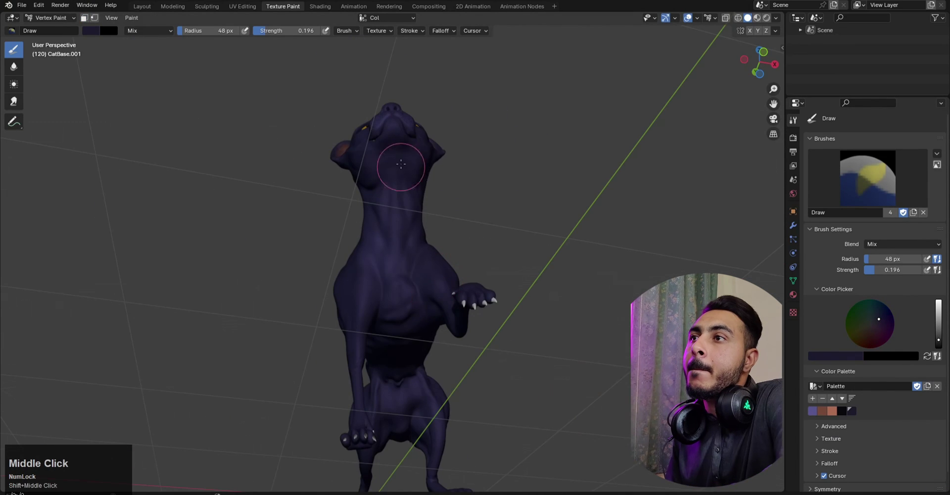
drag(400, 158, 400, 326)
middle_drag(400, 326, 431, 187)
scroll(430, 187, down, 1)
drag(414, 203, 401, 268)
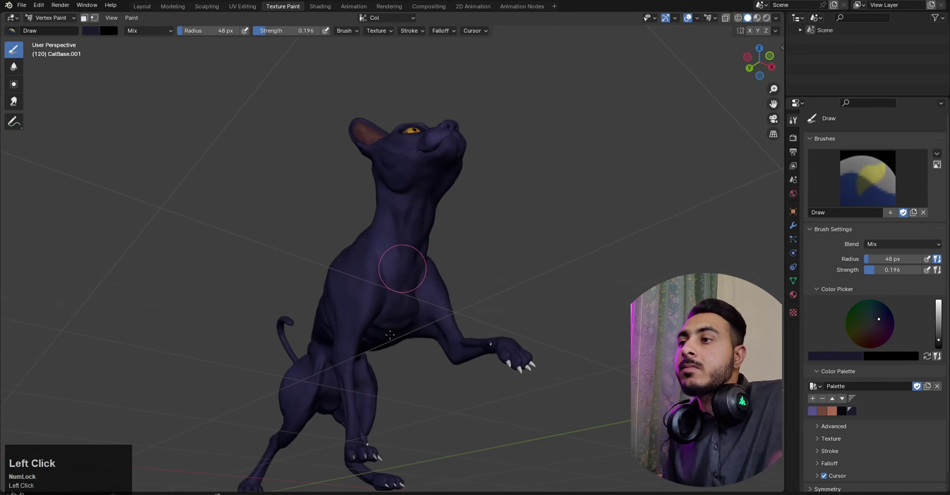
- Shade the underside of the chest, belly and inner legs with the deep navy purple
middle_drag(401, 268, 445, 174)
mouse_move(445, 173)
shift+middle_down()
mouse_move(442, 210)
mouse_move(419, 240)
shift+middle_up()
drag(420, 224, 452, 198)
middle_drag(451, 198, 329, 197)
drag(329, 197, 324, 224)
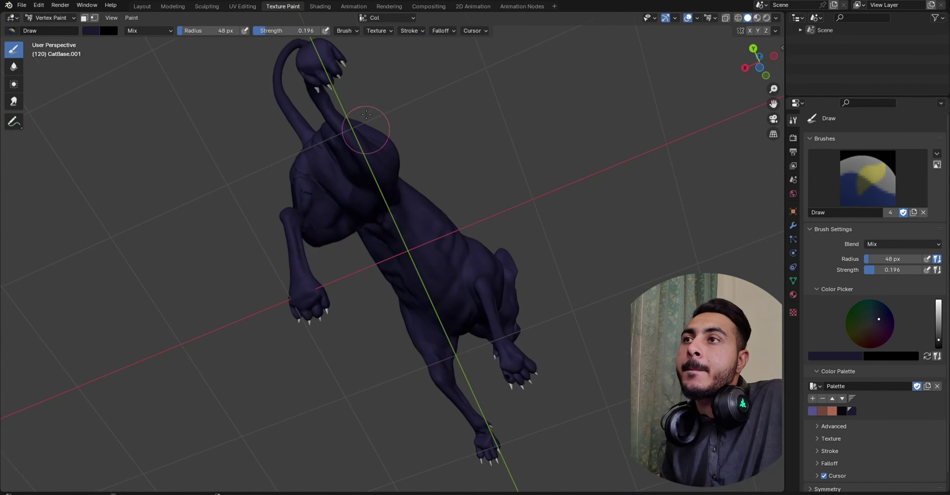
middle_drag(360, 138, 527, 224)
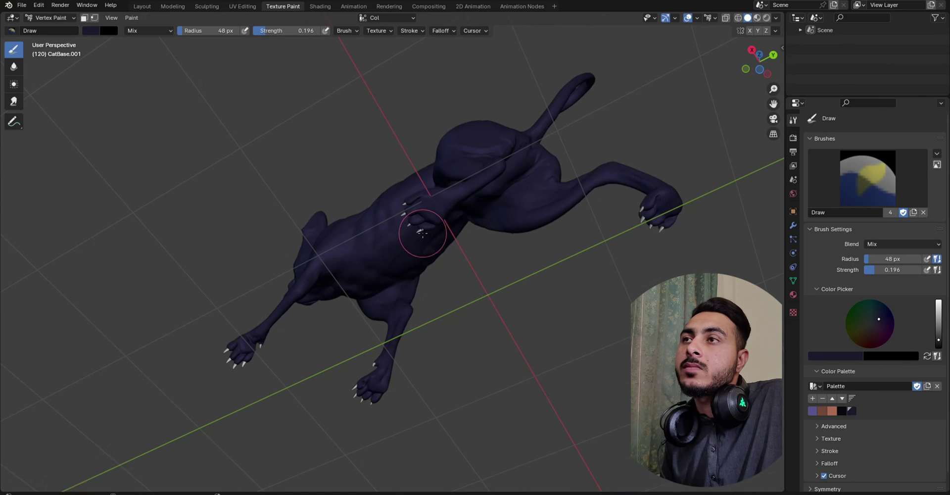
- Load the lighter purple palette colour, enlarge the brush to 64 px and paint highlights along the cat's back
middle_drag(424, 231, 510, 287)
shift+middle_drag(510, 287, 505, 297)
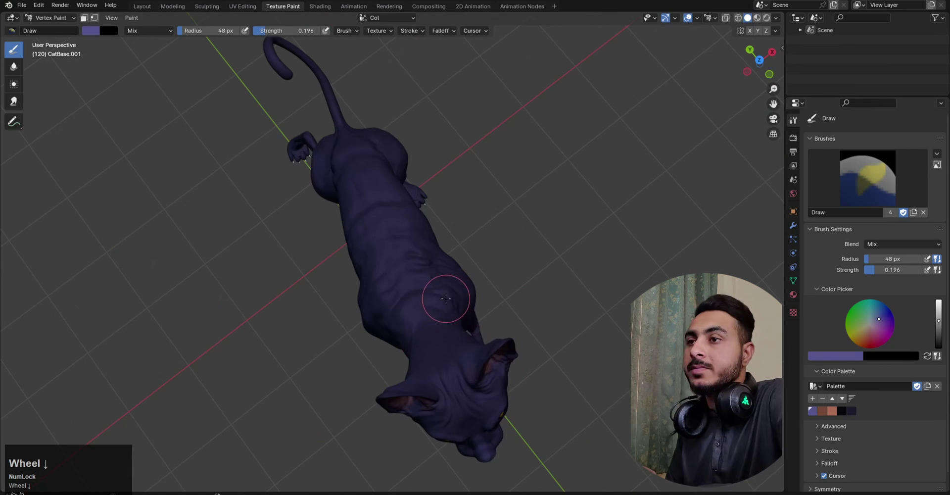
key(bracketright)
key(bracketright)
key(bracketright)
key(bracketright)
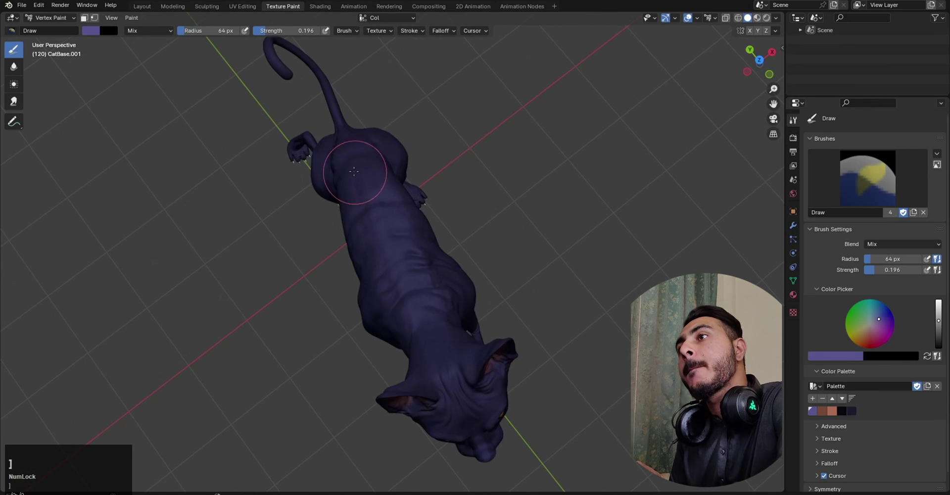
drag(403, 318, 424, 312)
- Reduce the brush size and dab the lighter purple onto the back of the cat's neck
key(bracketleft)
key(bracketleft)
key(bracketleft)
key(bracketleft)
key(bracketleft)
key(bracketleft)
key(bracketleft)
key(bracketleft)
click(424, 366)
- Add more light purple touches to the cat's body with a resized brush, finishing at a 13 px radius
scroll(451, 206, up, 2)
mouse_move(424, 365)
middle_down()
mouse_move(451, 206)
mouse_move(514, 213)
middle_up()
shift+middle_drag(514, 212, 472, 173)
key(bracketright)
key(bracketright)
key(bracketright)
key(bracketright)
key(bracketright)
click(419, 258)
drag(401, 351, 408, 335)
scroll(520, 325, up, 2)
mouse_move(589, 331)
middle_down()
mouse_move(520, 324)
mouse_move(534, 346)
middle_up()
shift+middle_drag(535, 346, 495, 208)
key(bracketleft)
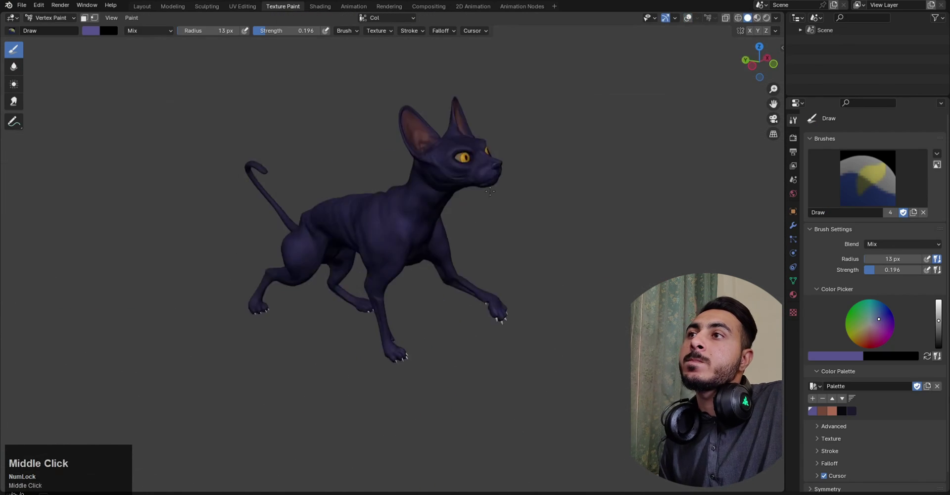
middle_drag(445, 247, 497, 257)
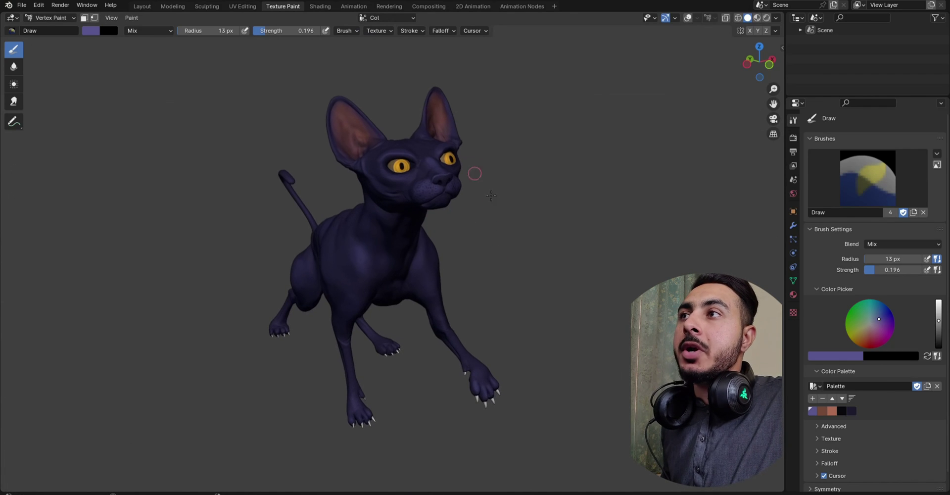
middle_drag(491, 195, 484, 201)
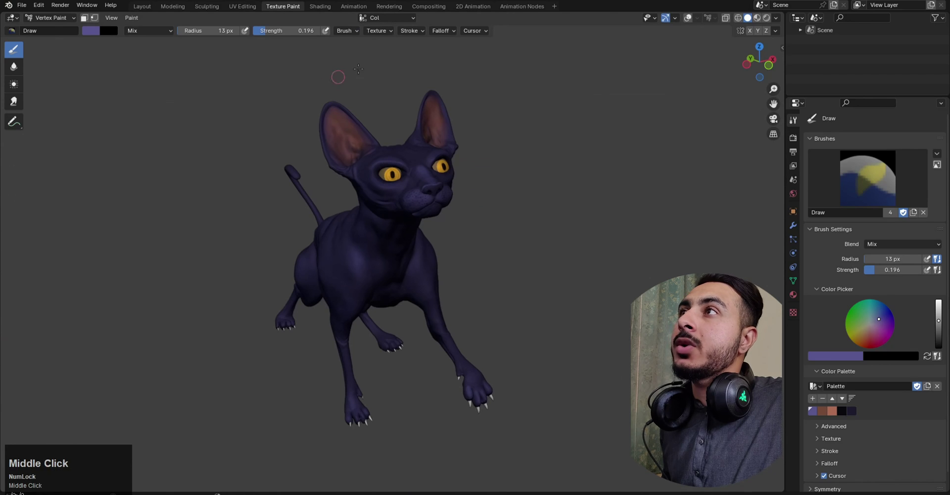
- Switch to the Shading workspace, display the cat in Material Preview and enlarge the node editor
click(320, 7)
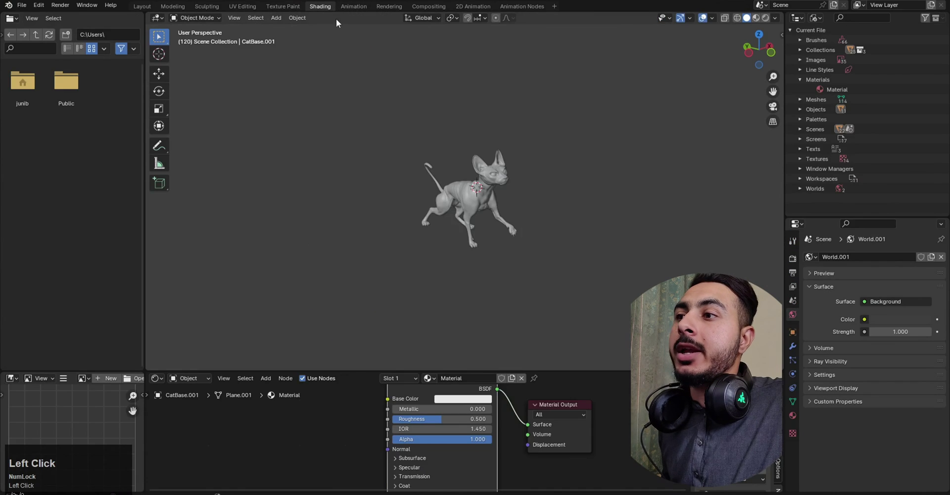
click(756, 18)
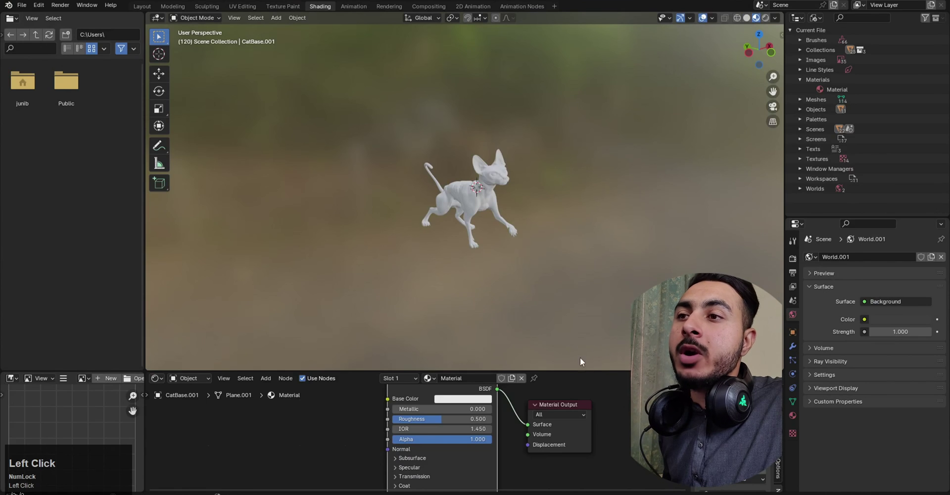
drag(596, 371, 597, 199)
middle_drag(474, 291, 485, 297)
scroll(485, 296, down, 1)
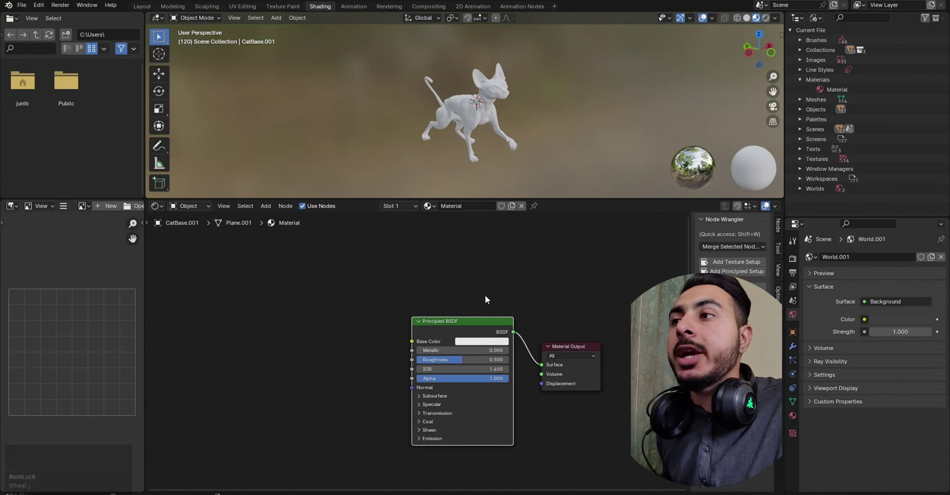
- Add a Color Attribute node and connect its Color output to the Principled BSDF's Base Color
middle_drag(485, 300, 507, 325)
key(shift+a)
click(375, 307)
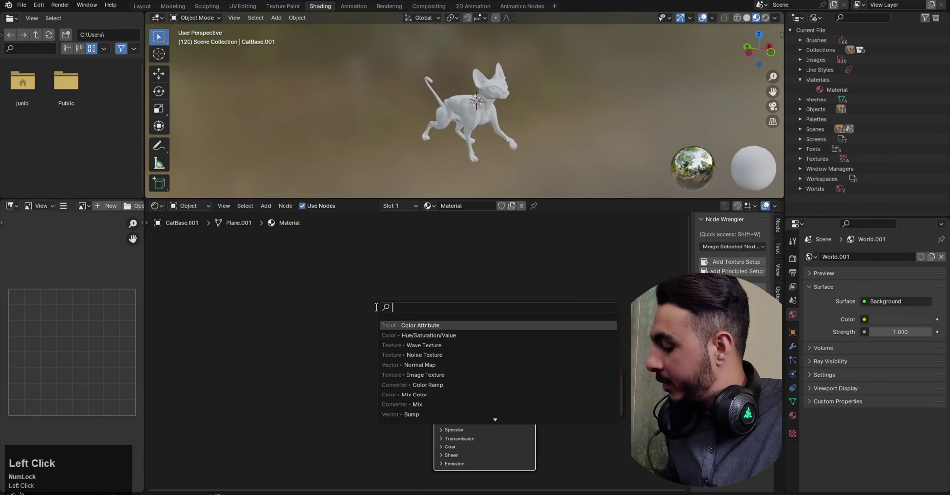
text(colo)
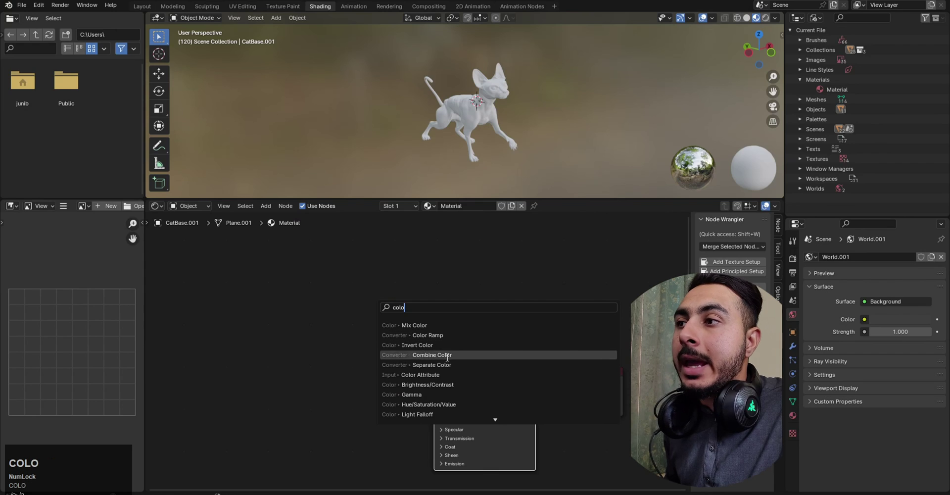
click(446, 374)
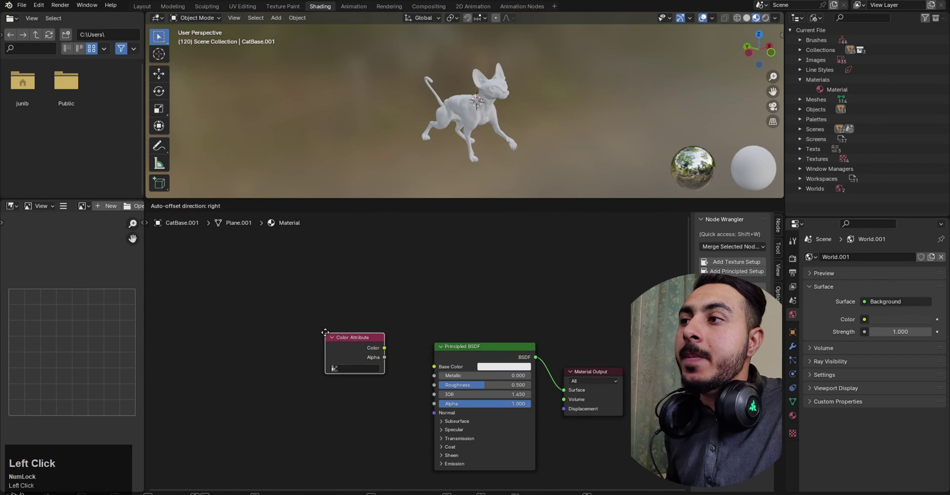
click(385, 345)
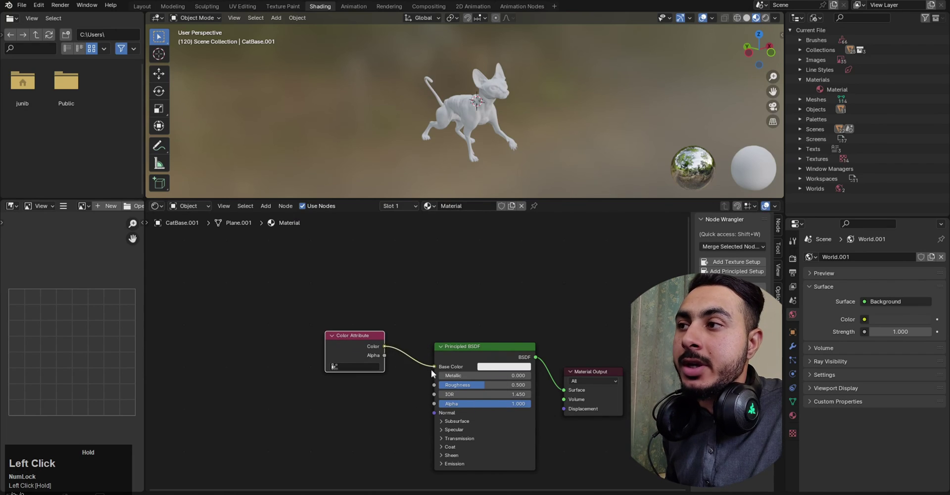
- Set the Color Attribute node to use the Col attribute
scroll(436, 381, up, 2)
click(477, 372)
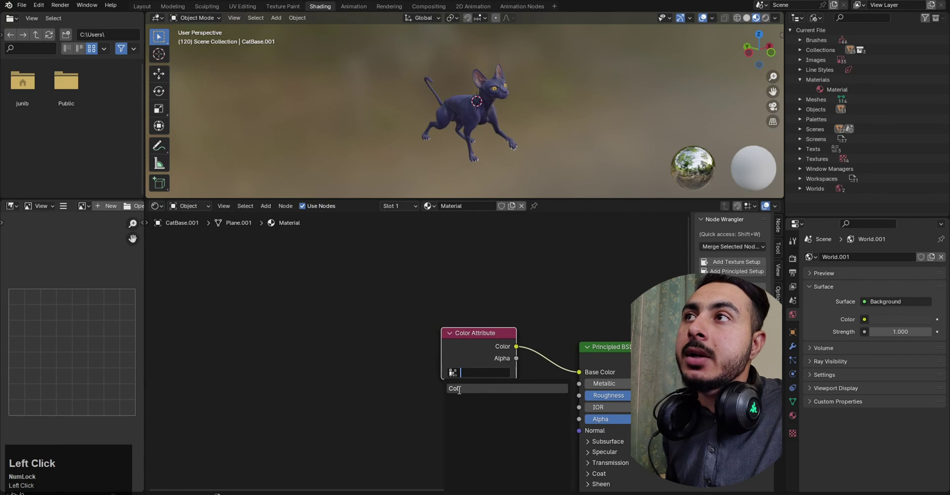
click(461, 389)
- Enlarge the 3D viewport again to view the cat's vertex colours from several angles
scroll(500, 90, down, 1)
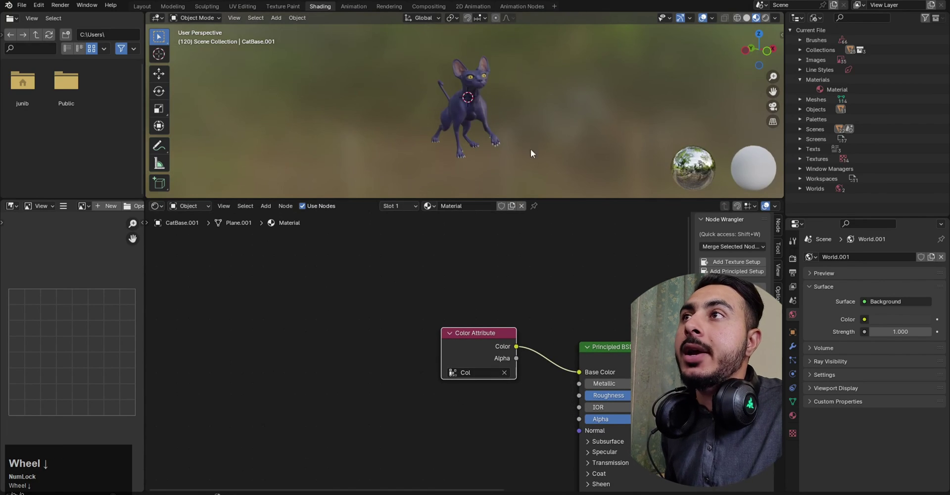
middle_drag(530, 149, 574, 198)
drag(578, 199, 578, 360)
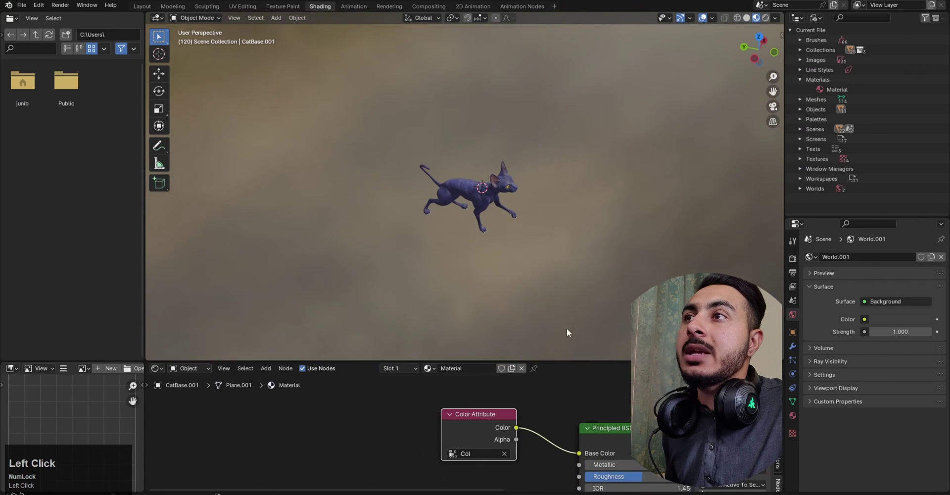
middle_drag(566, 327, 480, 203)
scroll(480, 203, up, 1)
middle_drag(559, 270, 500, 240)
- Set the Principled BSDF's specular IOR Level to 0.295 and its Roughness to 0.773
scroll(465, 433, down, 1)
middle_drag(562, 490, 471, 429)
click(500, 450)
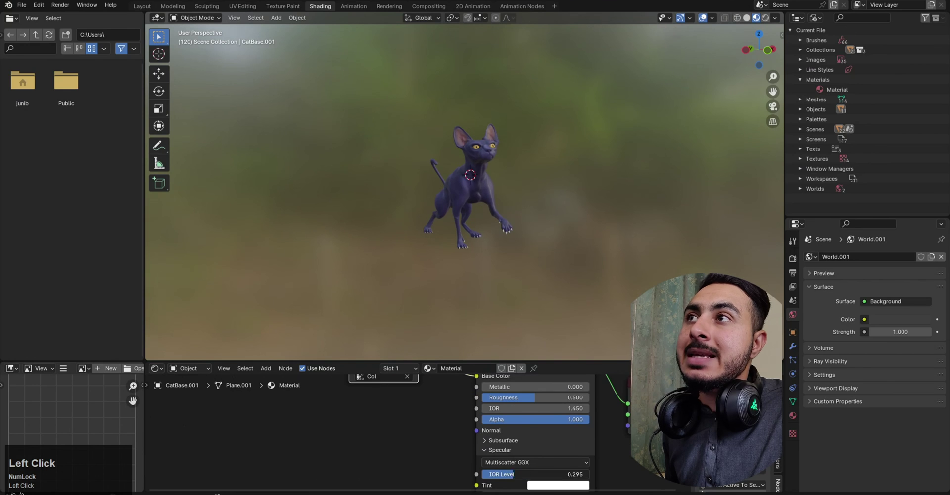
middle_drag(494, 422, 512, 452)
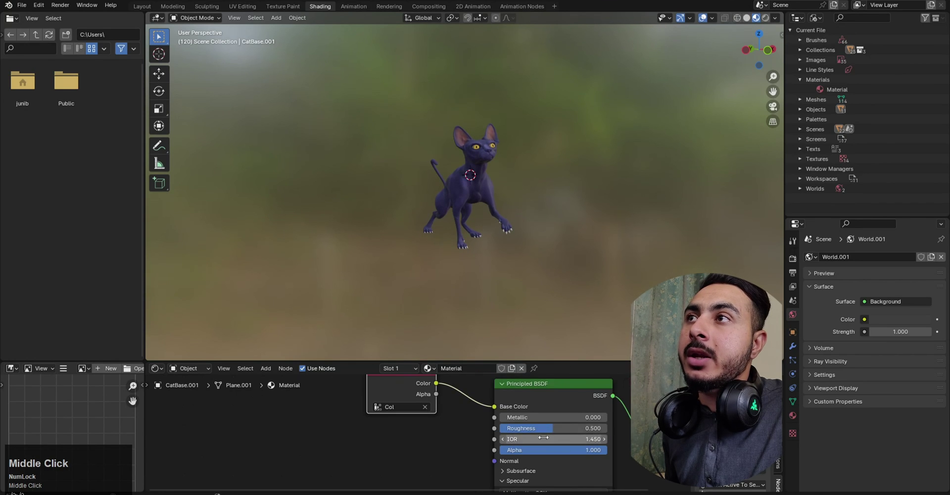
drag(534, 428, 551, 428)
- Hide the viewport overlays and examine the shaded cat up close from the side and front
scroll(468, 126, up, 3)
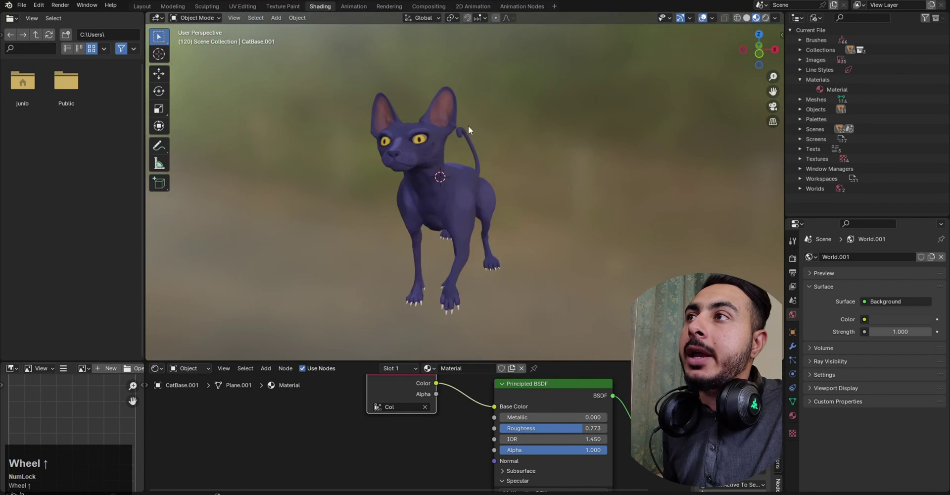
middle_drag(468, 126, 766, 22)
click(702, 18)
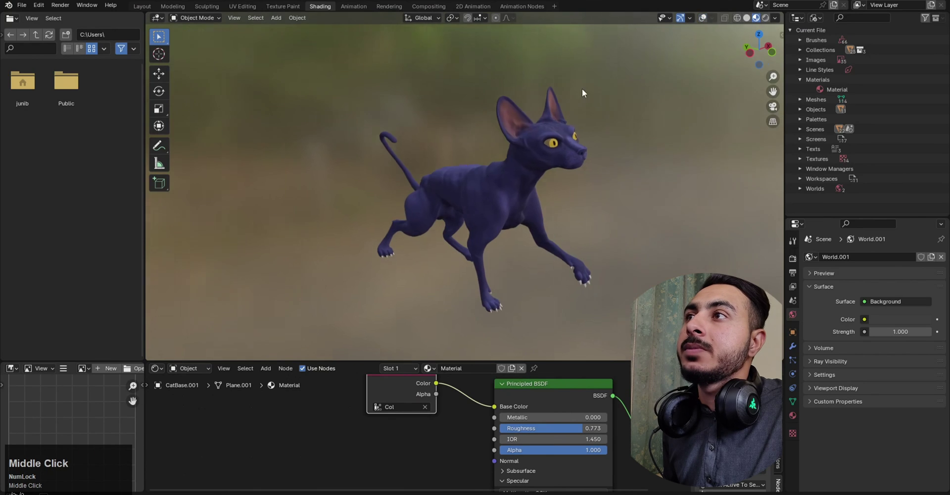
middle_drag(582, 88, 540, 90)
scroll(556, 96, up, 2)
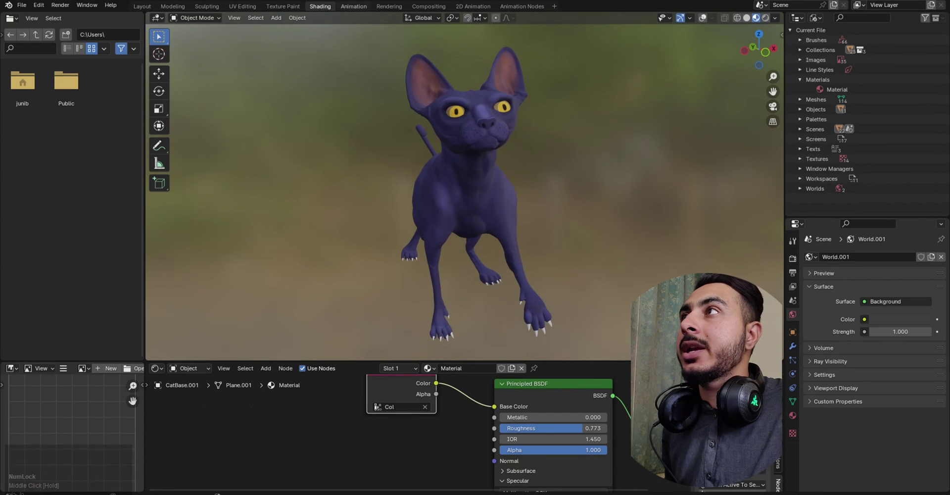
- Return to the Texture Paint workspace and put the cat back into Vertex Paint mode
click(296, 6)
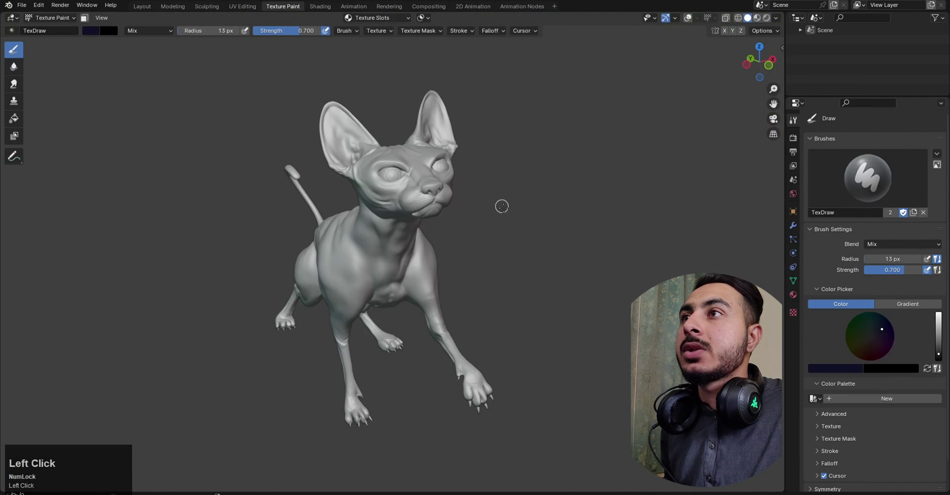
key(z)
key(z)
click(509, 213)
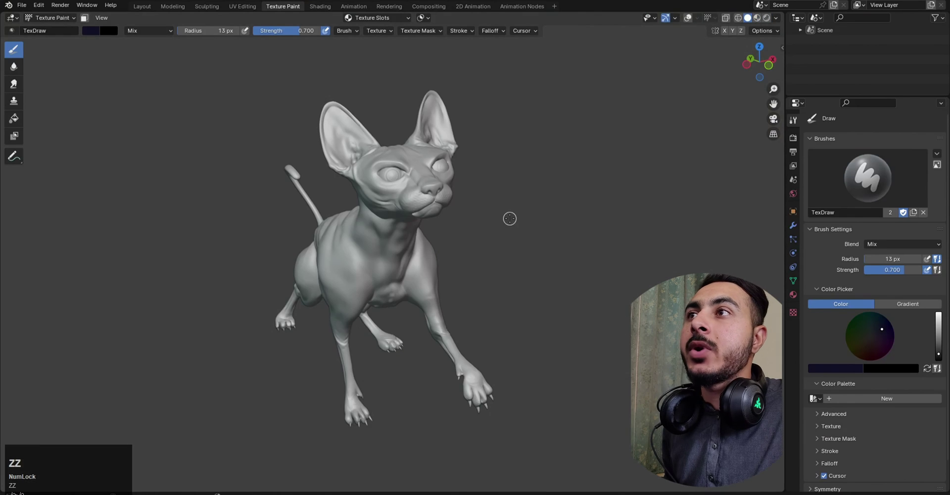
key(Tab)
click(513, 183)
middle_drag(523, 190, 509, 181)
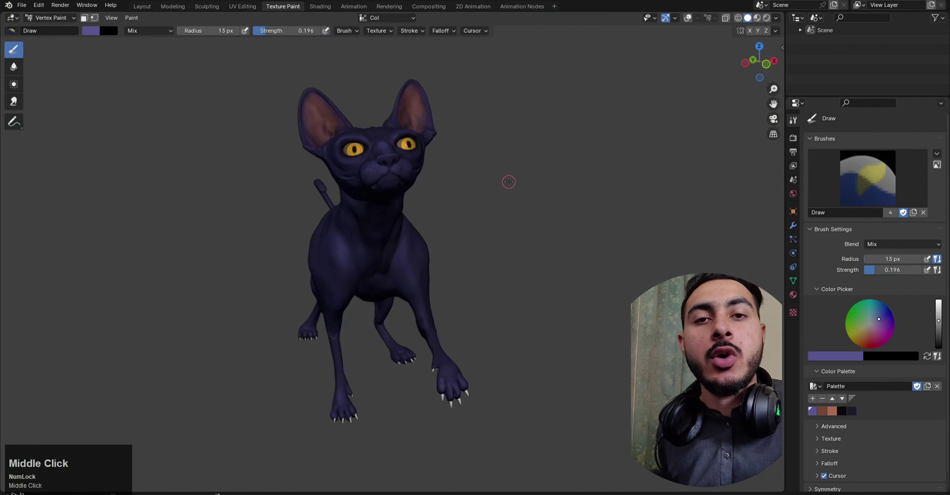